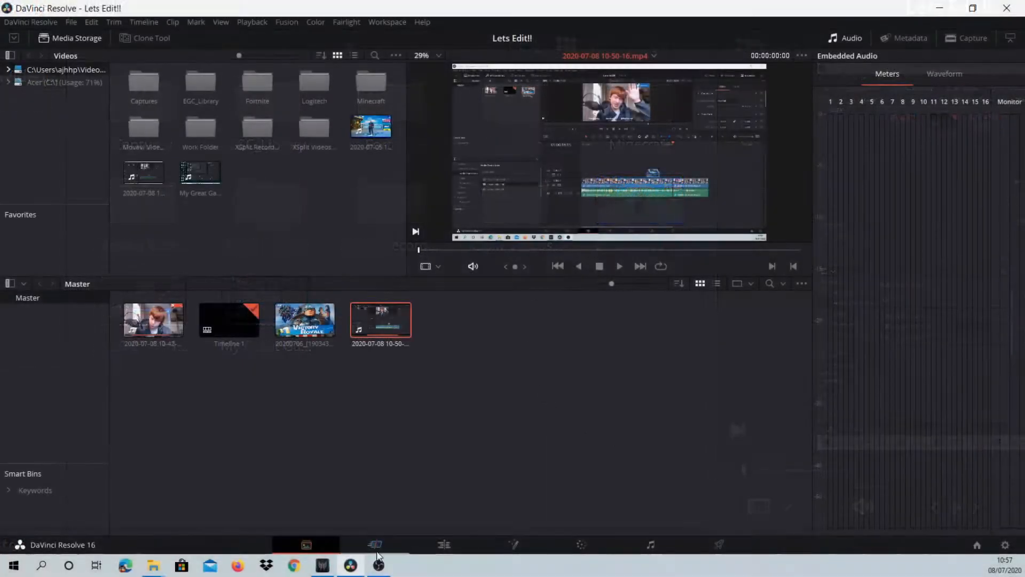
- Switch to the Cut page and look through the File commands for creating timelines and importing files
click(375, 545)
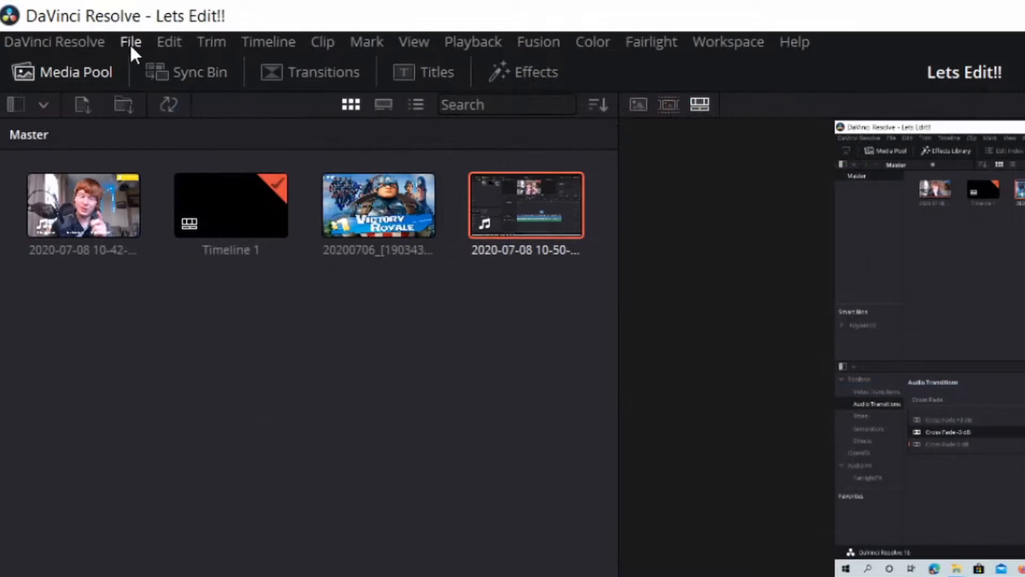
click(130, 43)
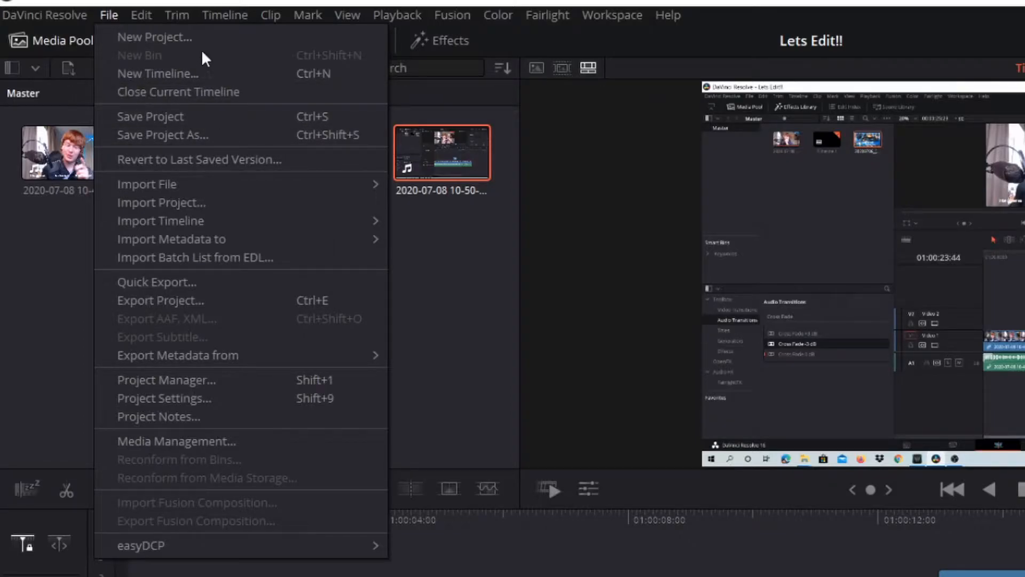
click(158, 121)
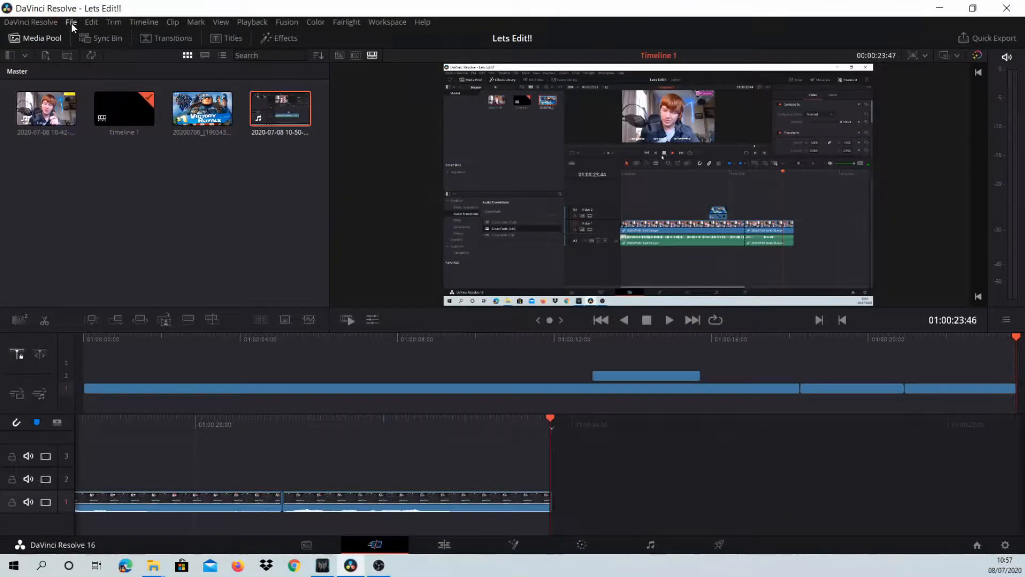
click(72, 22)
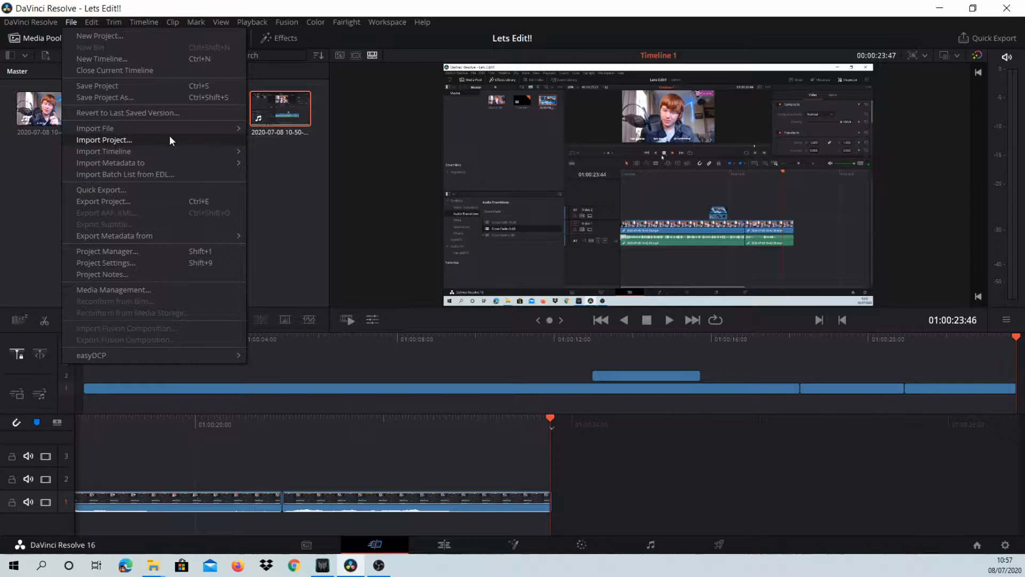
mouse_move(165, 128)
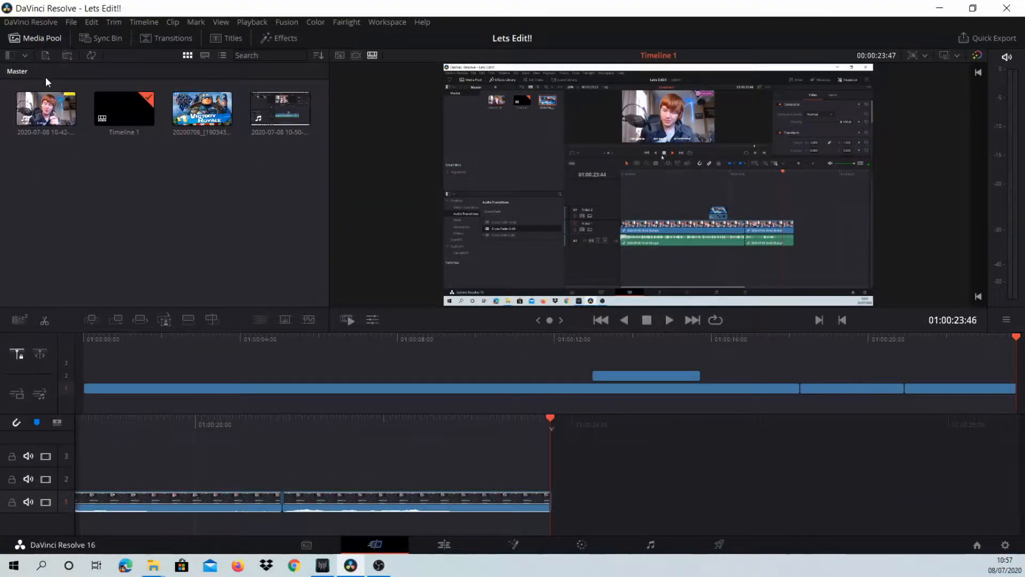
- Browse the Videos folder in the media import dialog, try selecting several clips, and dismiss the dialog without importing
click(46, 56)
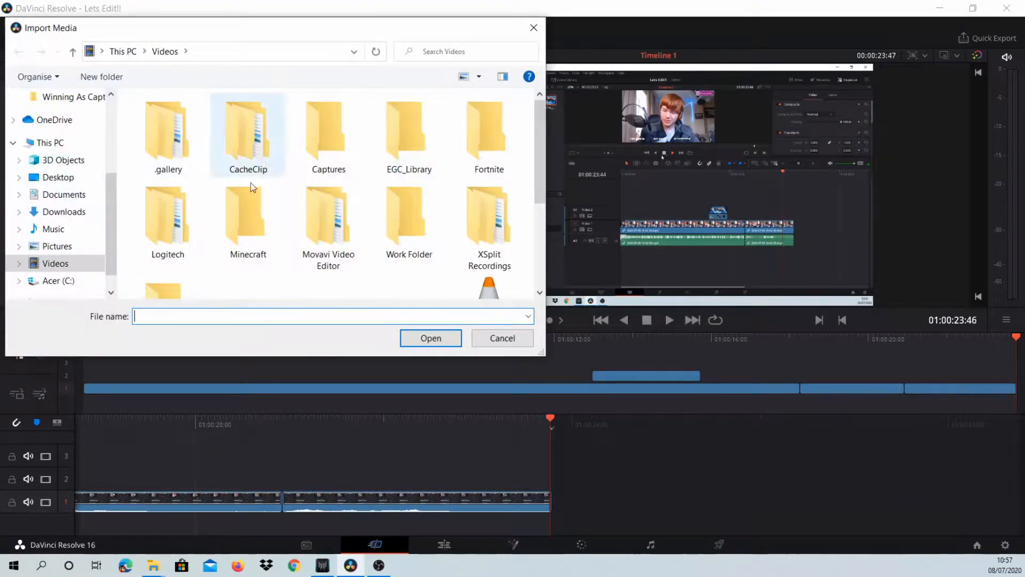
scroll(230, 165, down, 5)
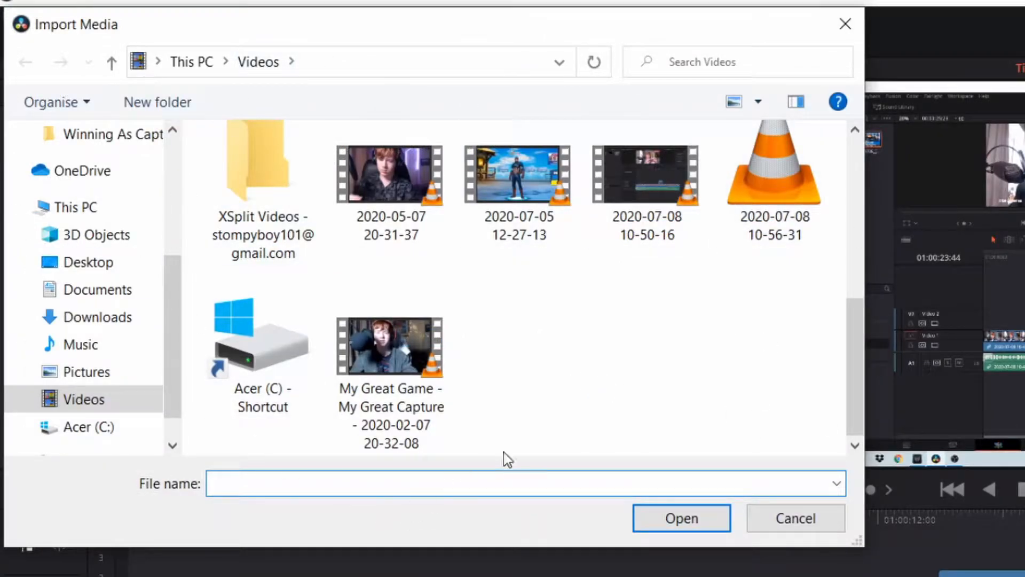
scroll(566, 403, up, 1)
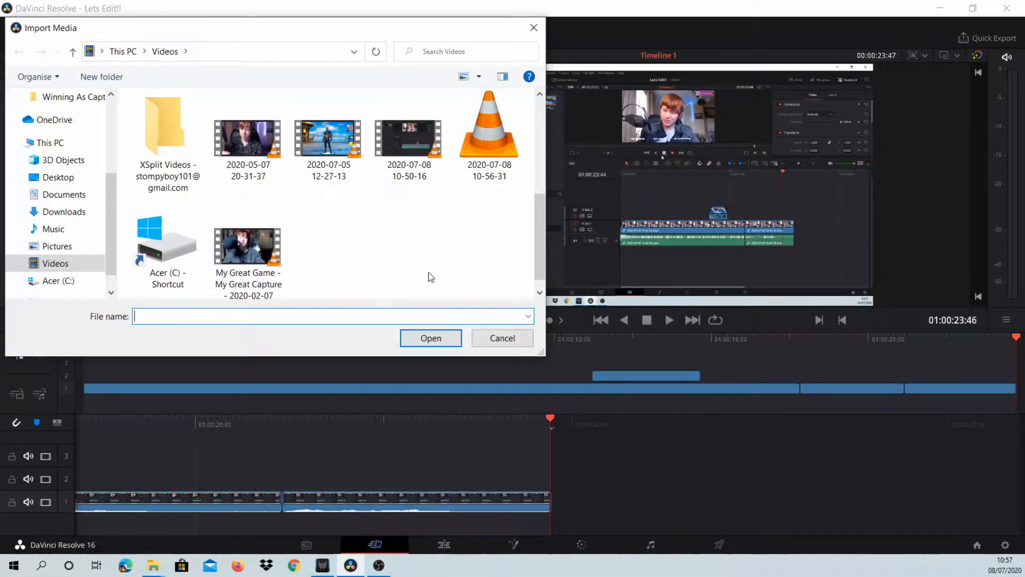
drag(484, 277, 214, 94)
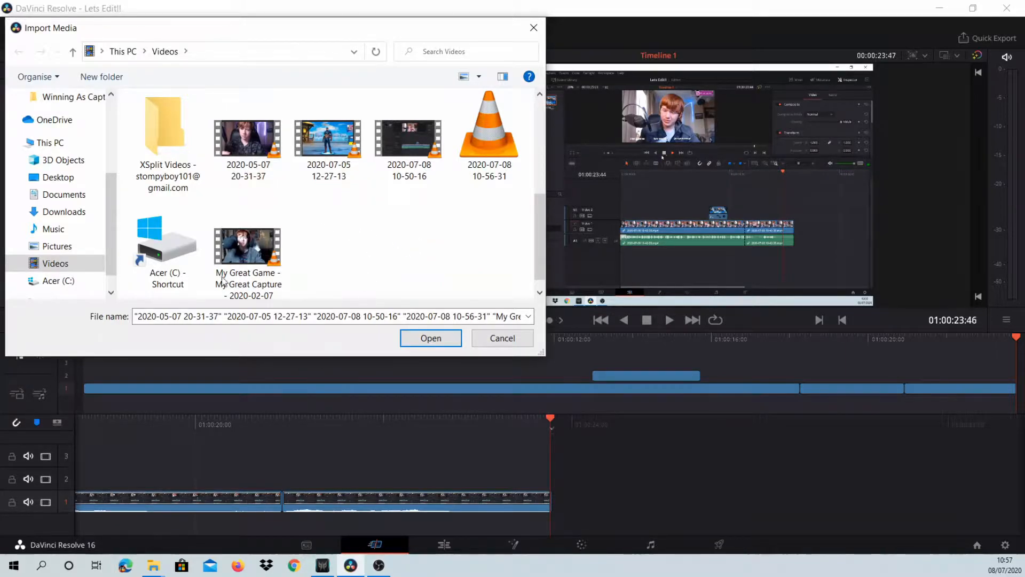
click(251, 255)
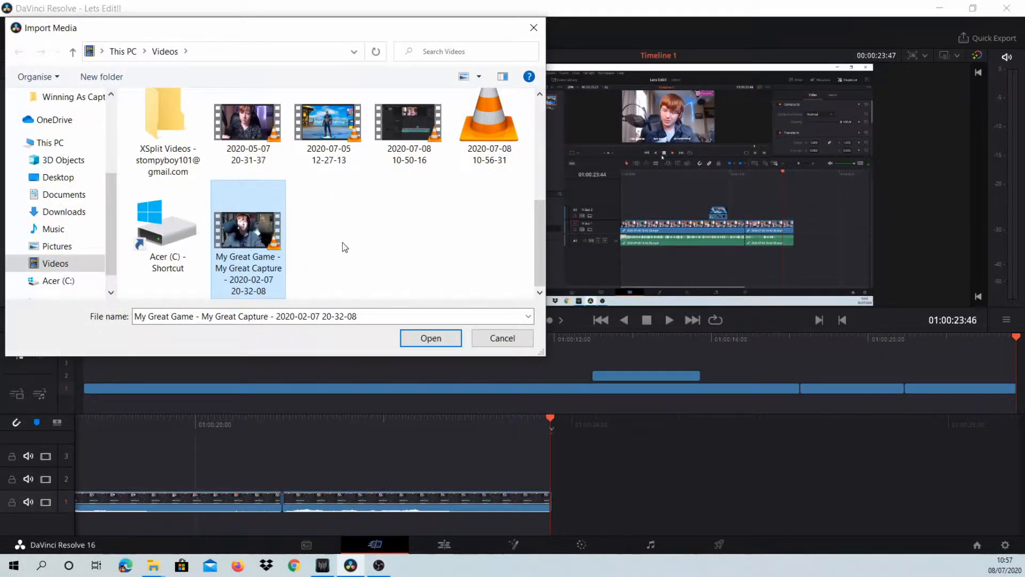
click(345, 247)
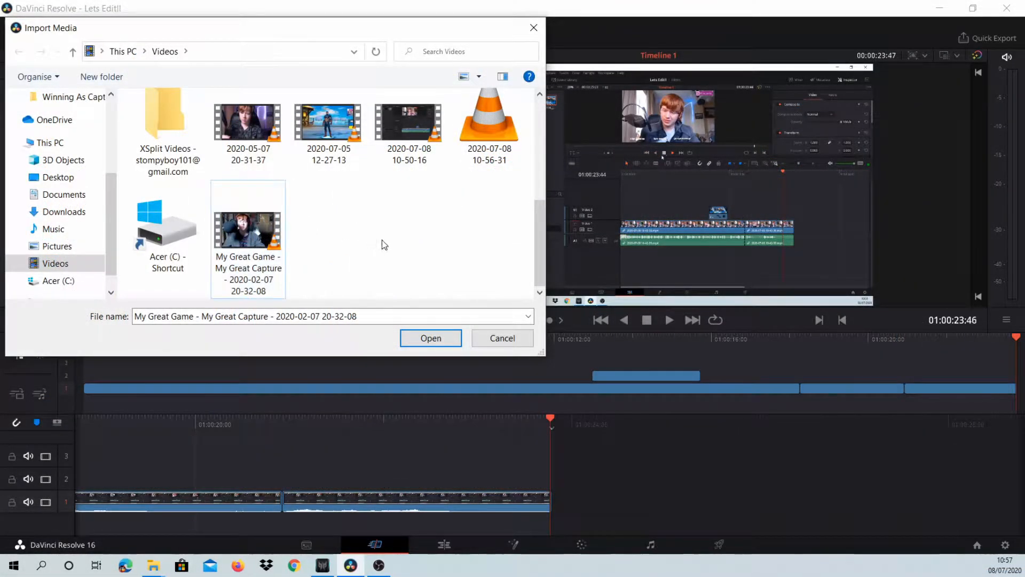
drag(324, 252, 412, 235)
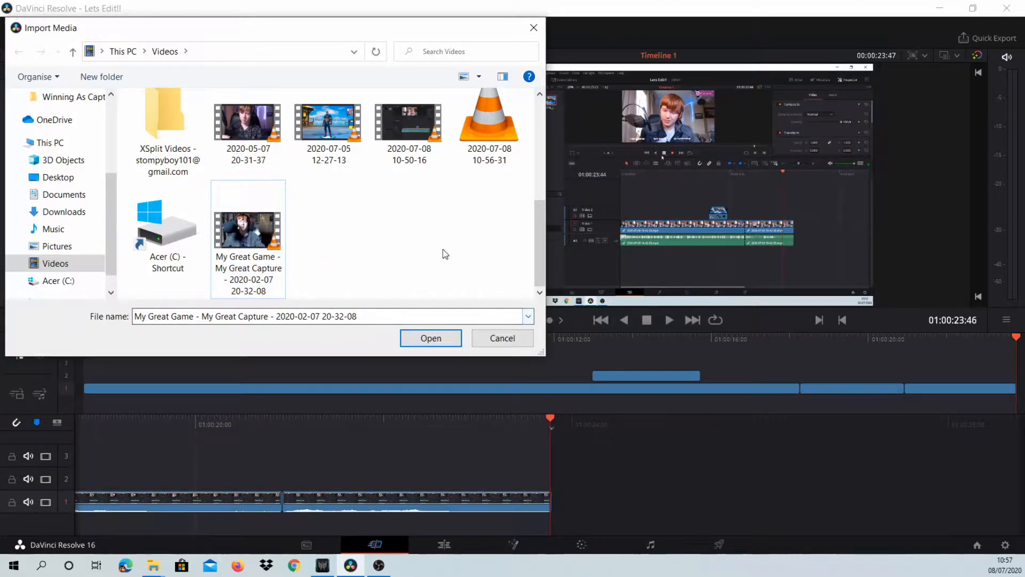
click(497, 343)
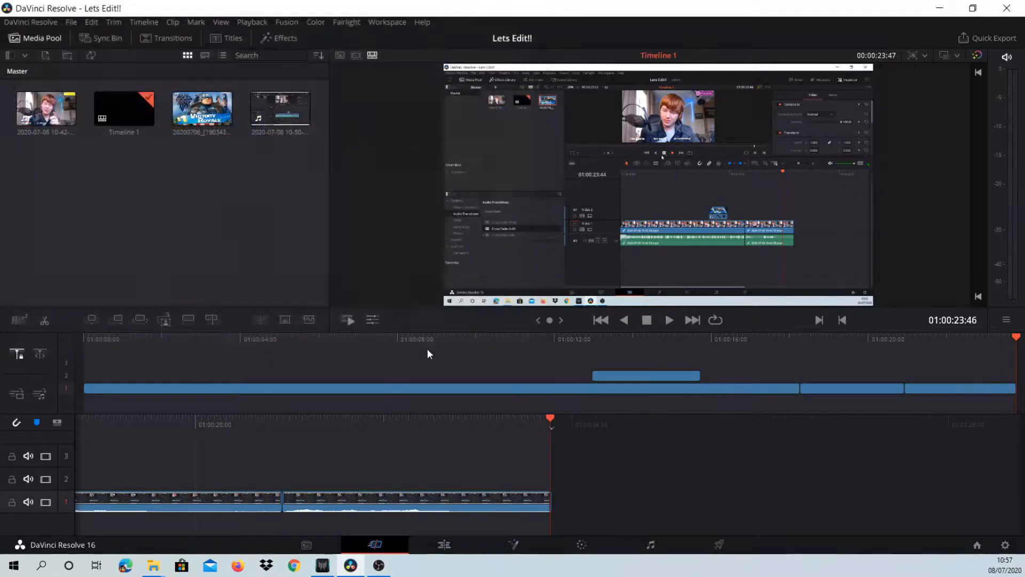
- Reopen the media import dialog and look through the audio tracks in Music > Music Folder
drag(47, 195, 304, 129)
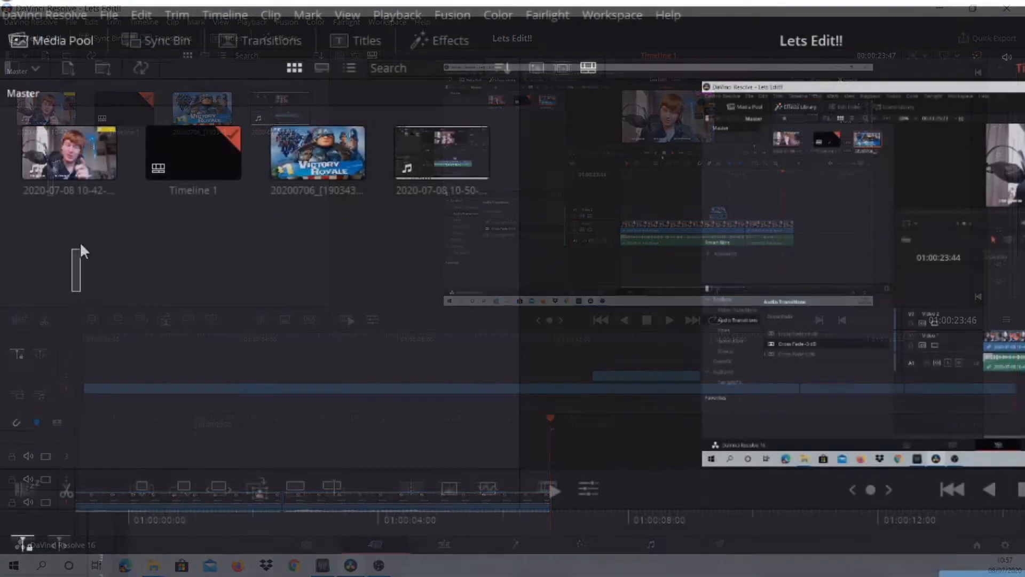
drag(479, 191, 363, 342)
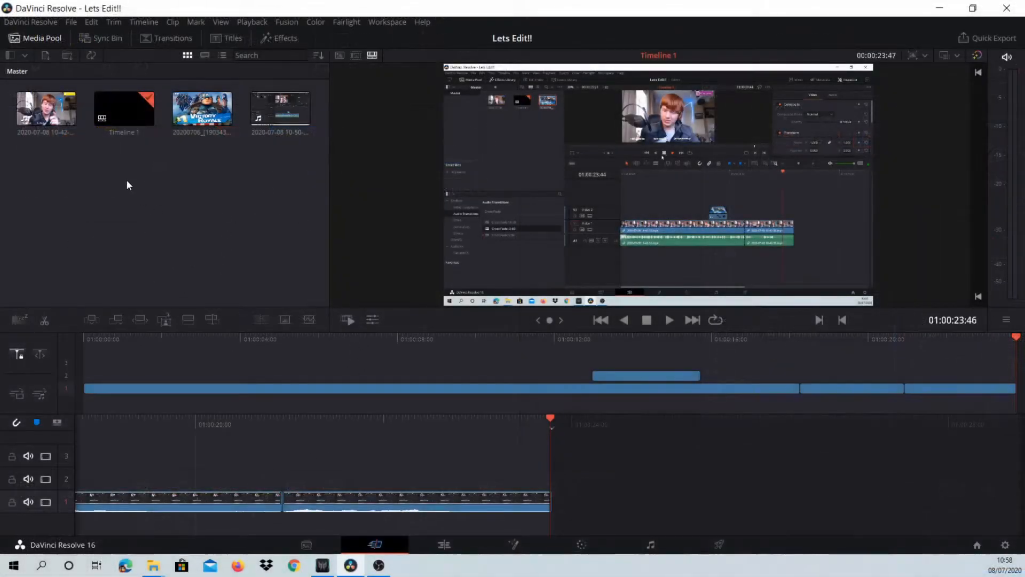
click(46, 56)
click(97, 228)
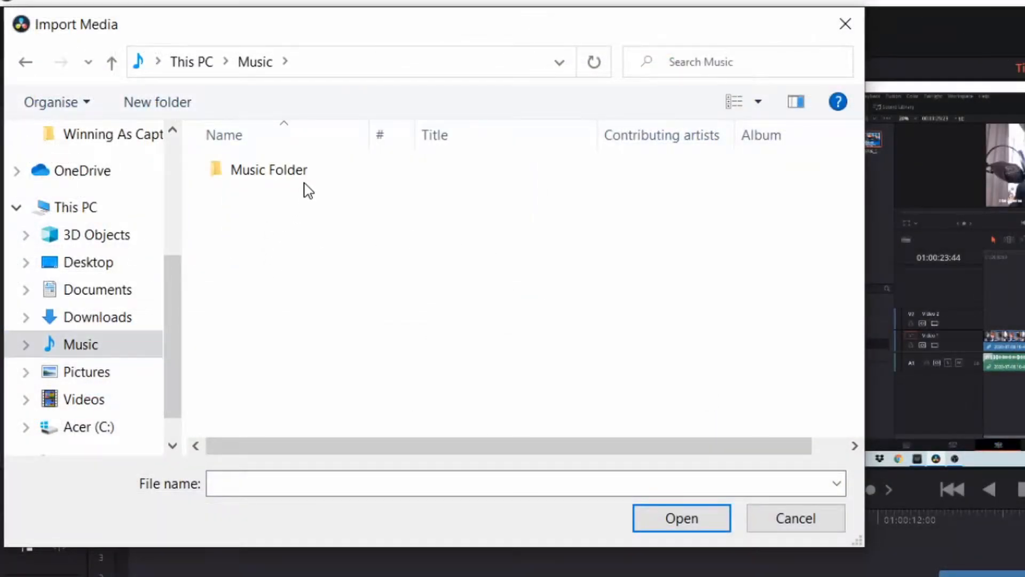
double_click(304, 177)
scroll(361, 366, down, 3)
scroll(394, 414, down, 4)
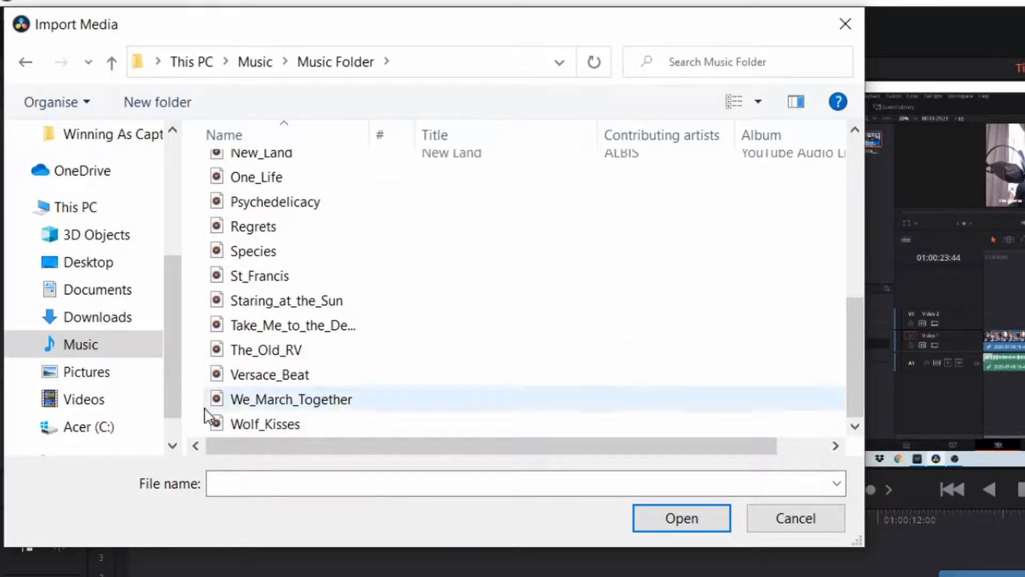
scroll(309, 401, up, 7)
scroll(343, 277, down, 1)
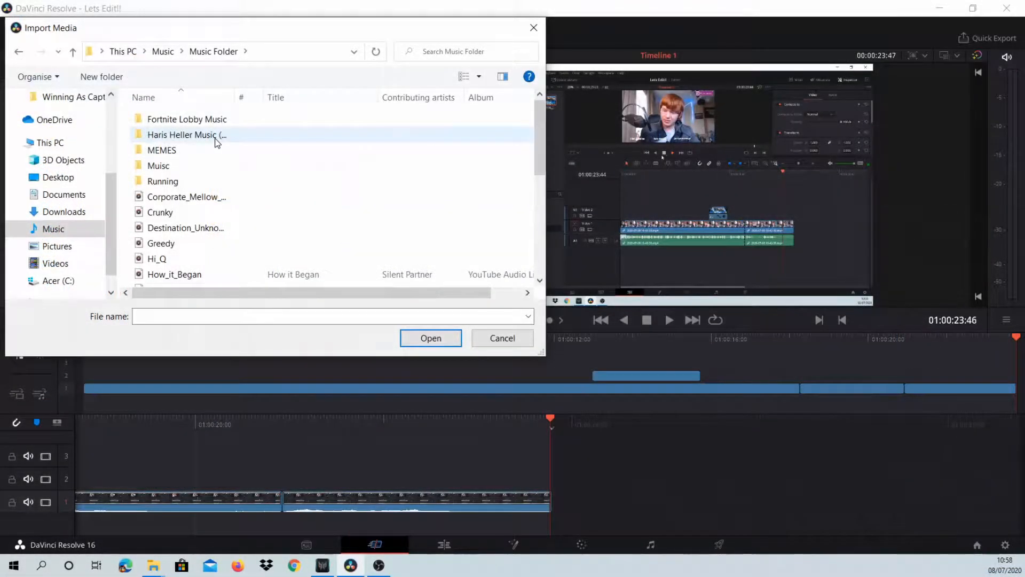
- Inspect the Stream Beats and Running subfolders for background music, and dismiss the import dialog without importing
double_click(216, 140)
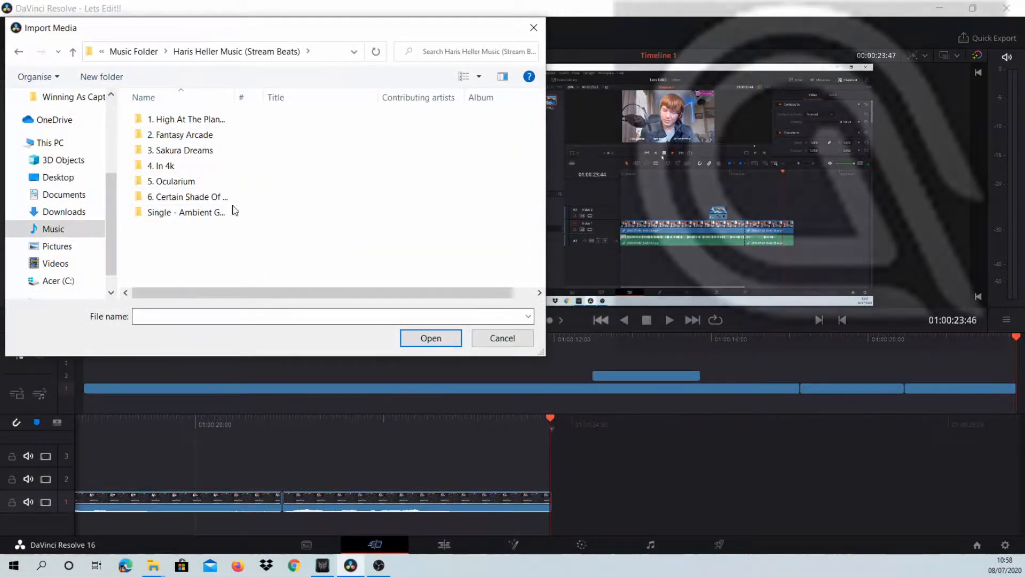
click(19, 52)
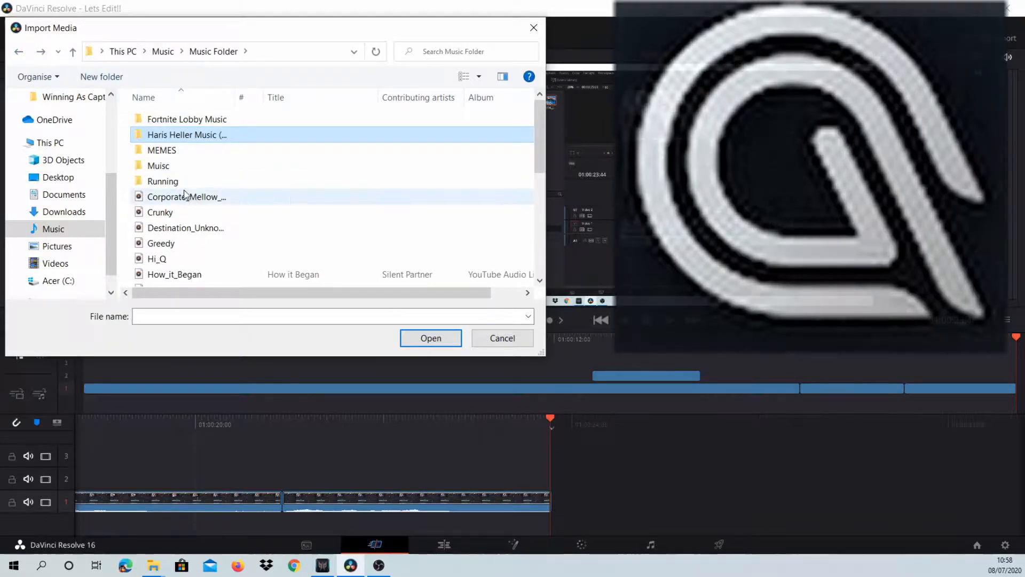
double_click(184, 183)
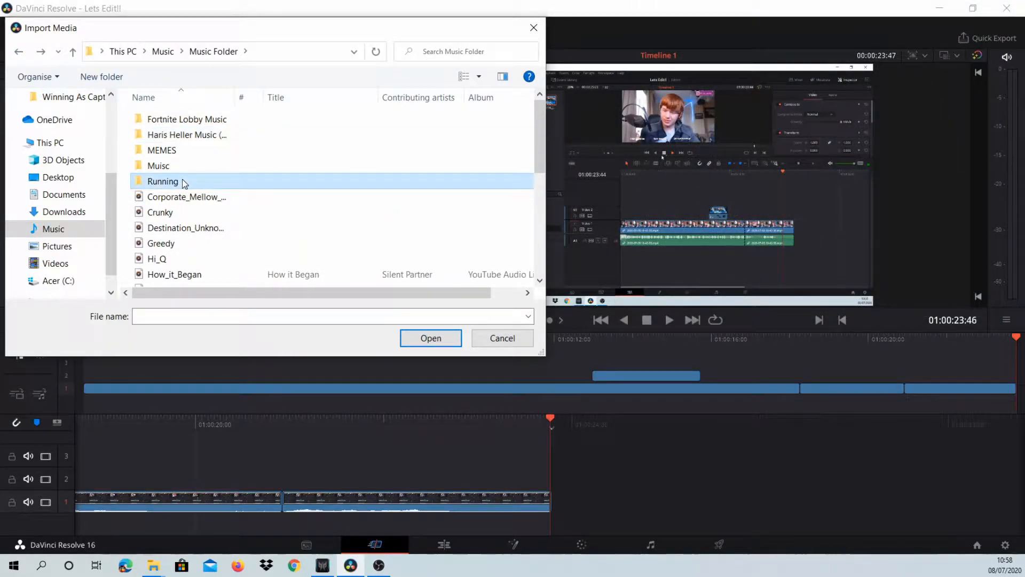
drag(235, 261, 169, 263)
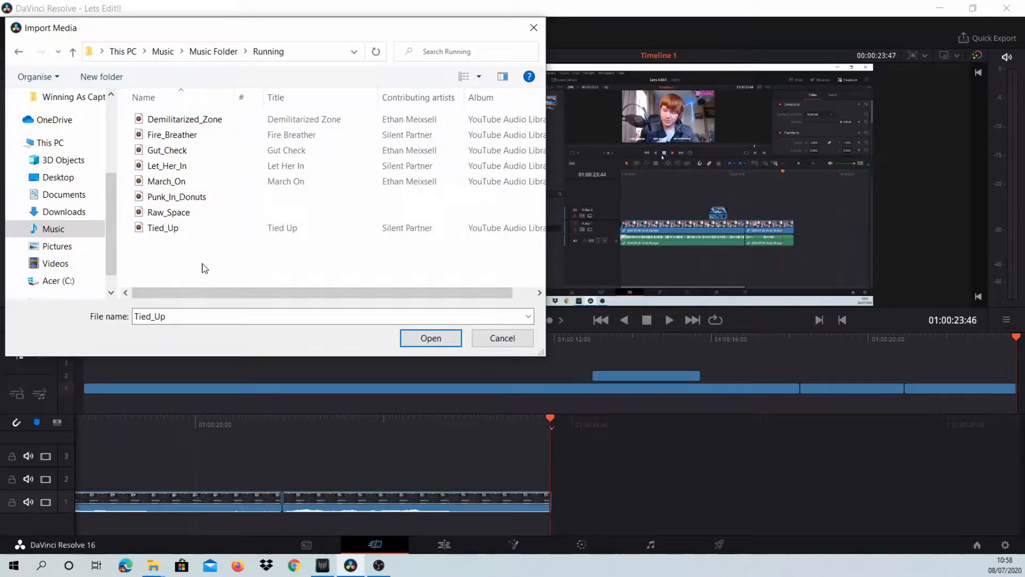
drag(118, 226, 114, 138)
scroll(114, 138, down, 4)
click(21, 55)
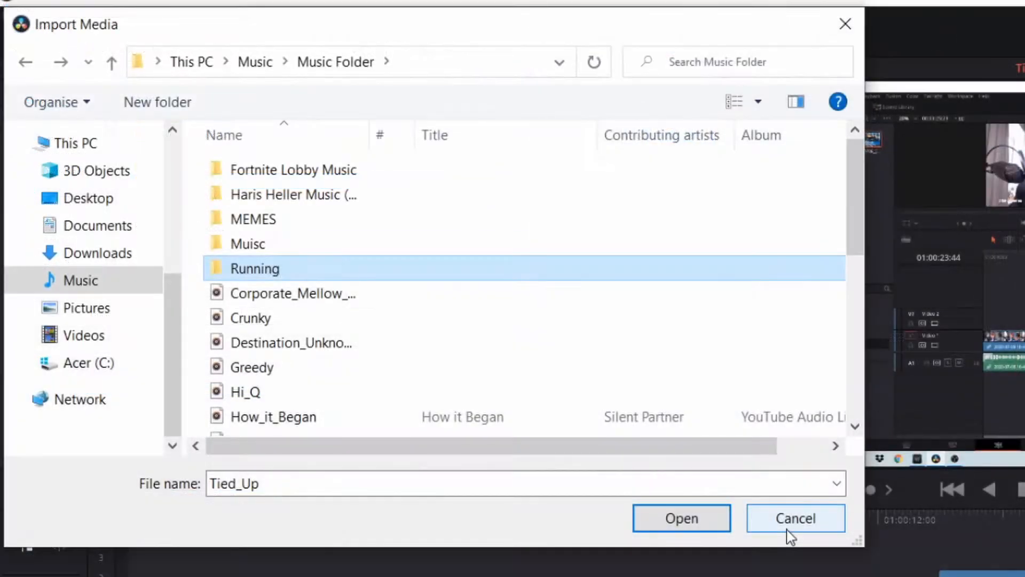
click(789, 532)
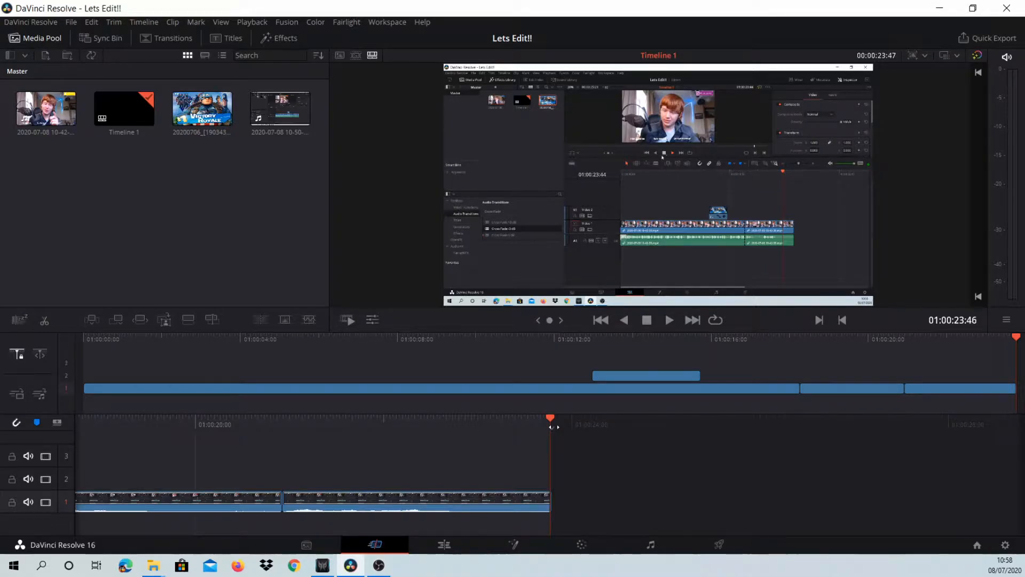
- Move the playhead back to 01:00:18:46, switch to the Edit page and fit the whole frame in the viewer
drag(553, 426, 911, 469)
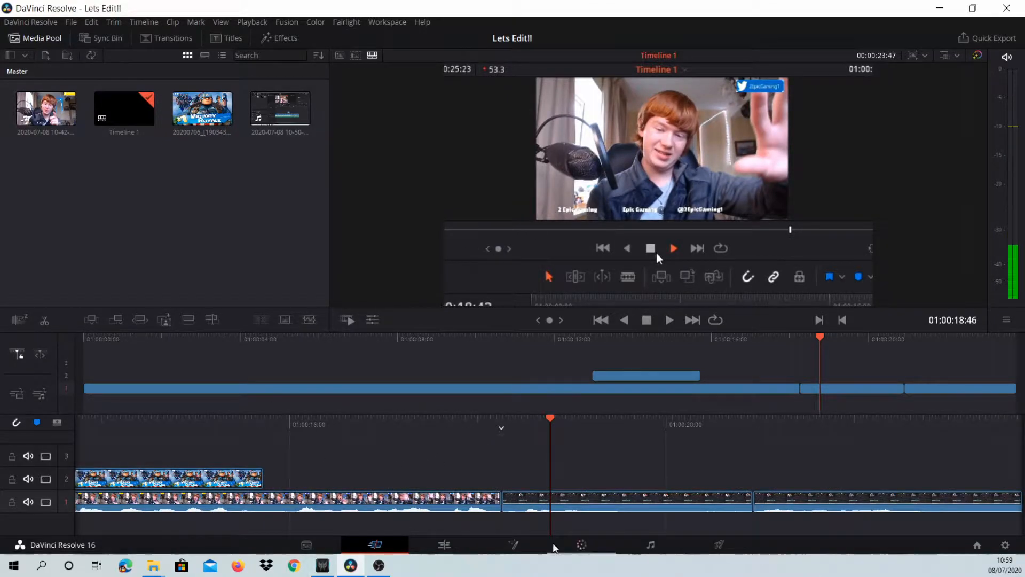
click(447, 548)
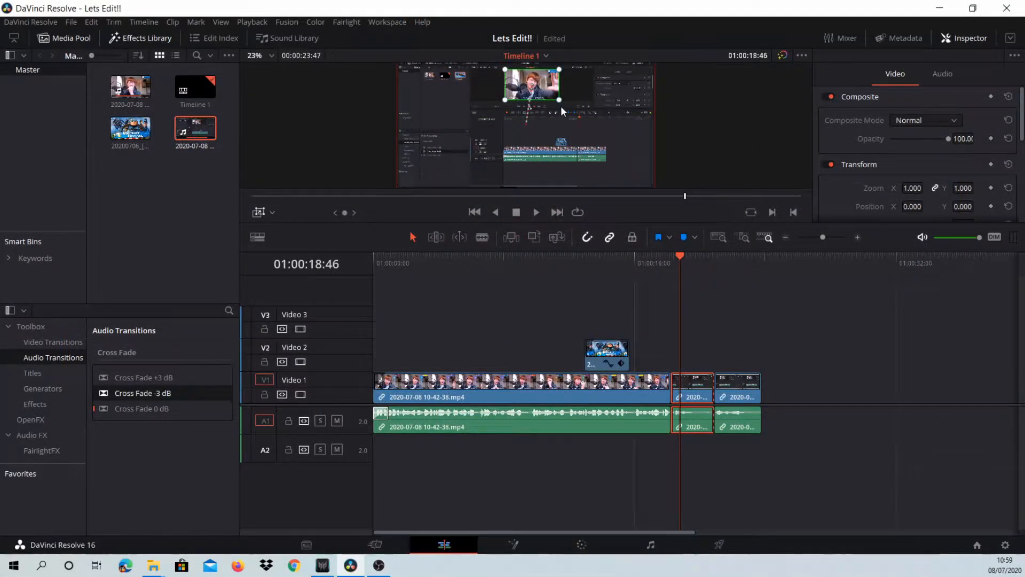
scroll(561, 115, down, 2)
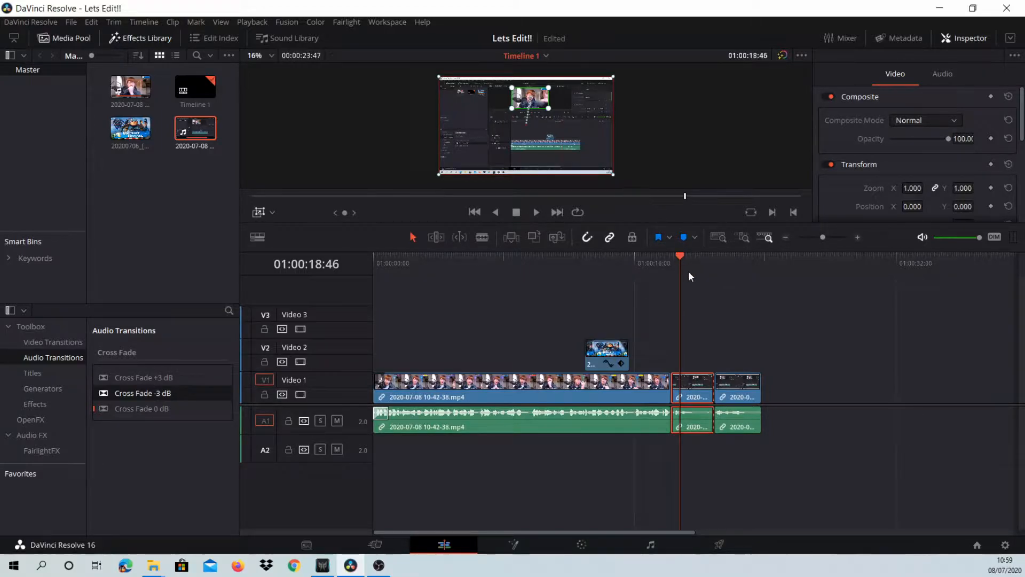
- Play the timeline from 01:00:12:58 through the Victory Royale image overlay on Video 2 to review it
drag(682, 257, 594, 277)
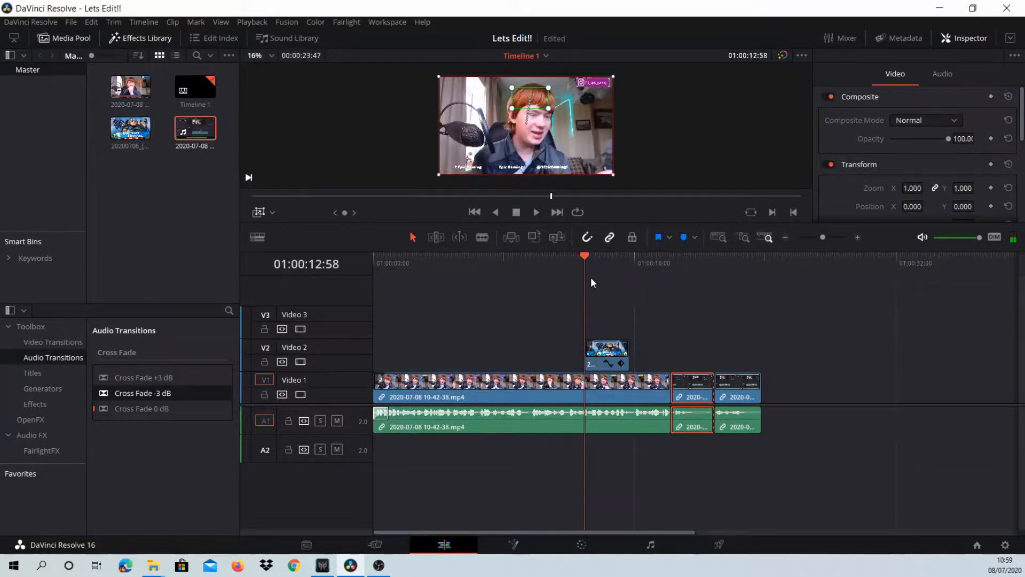
key(space)
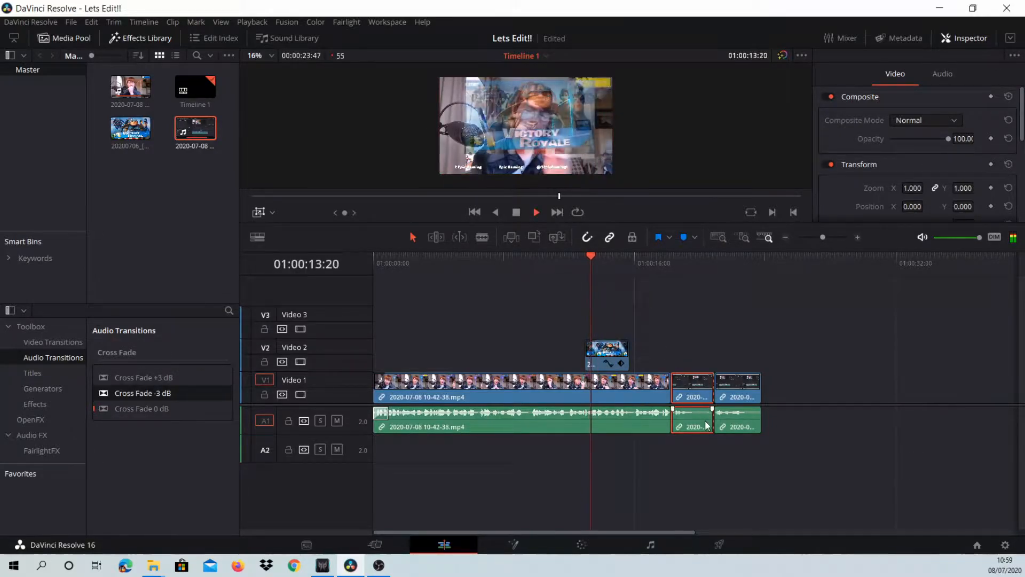
click(561, 384)
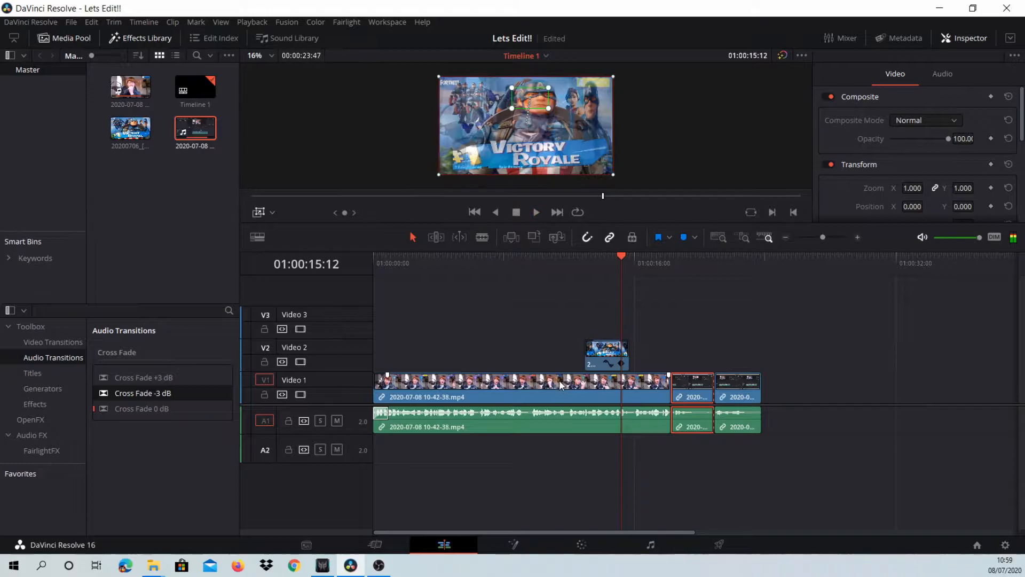
key(space)
key(space)
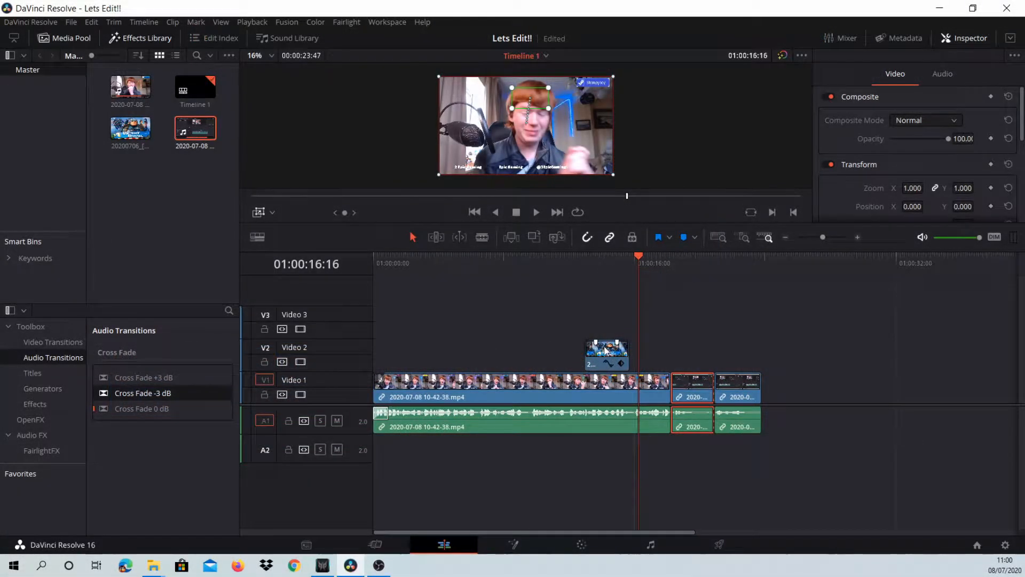
- Deselect the timeline clips and scrub the playhead back to 01:00:11:46, before the image overlay
drag(636, 307, 626, 320)
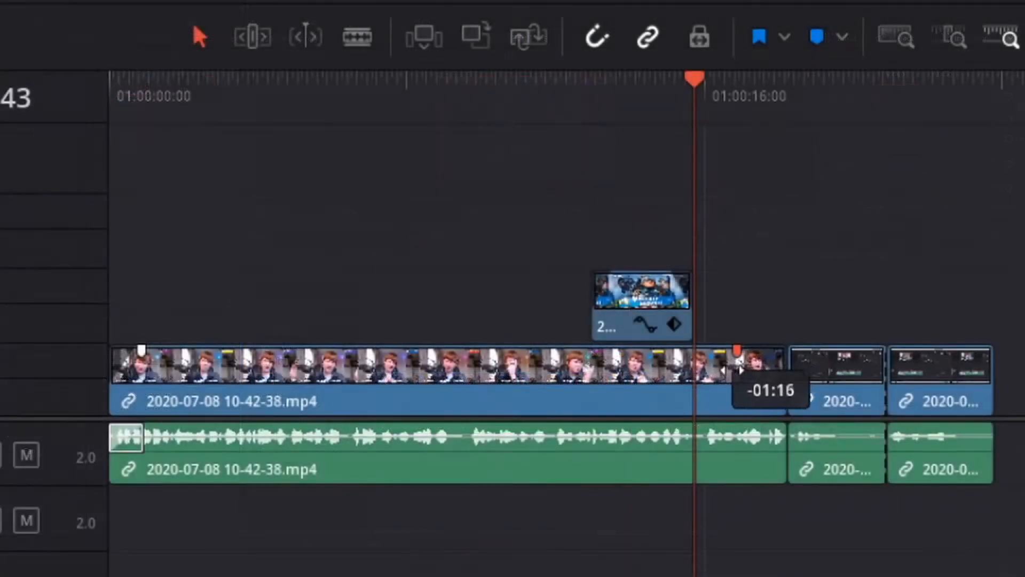
mouse_move(740, 368)
mouse_down()
mouse_move(685, 368)
mouse_move(701, 370)
mouse_move(711, 341)
mouse_up()
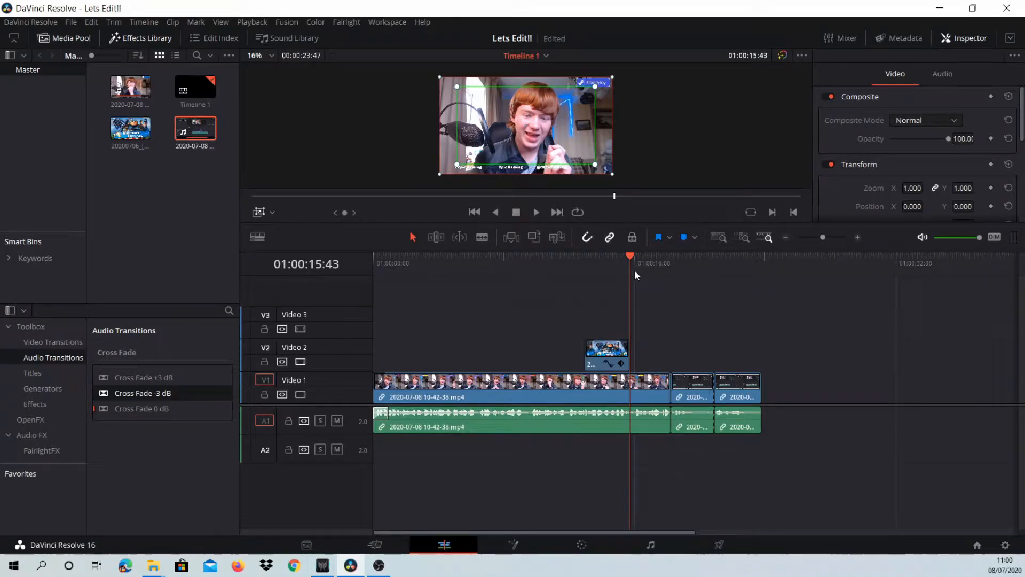
drag(633, 269, 556, 299)
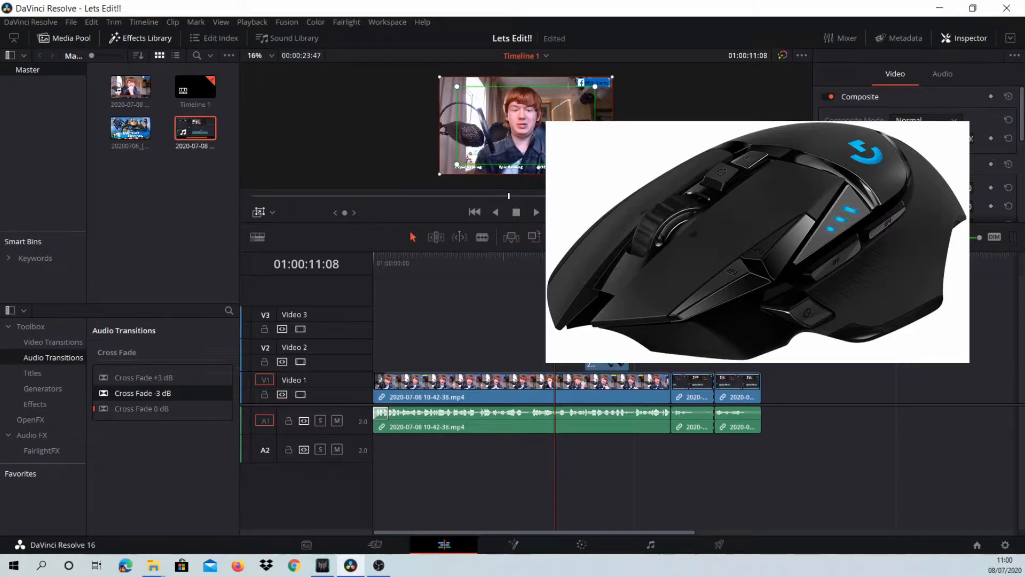
drag(558, 263, 566, 270)
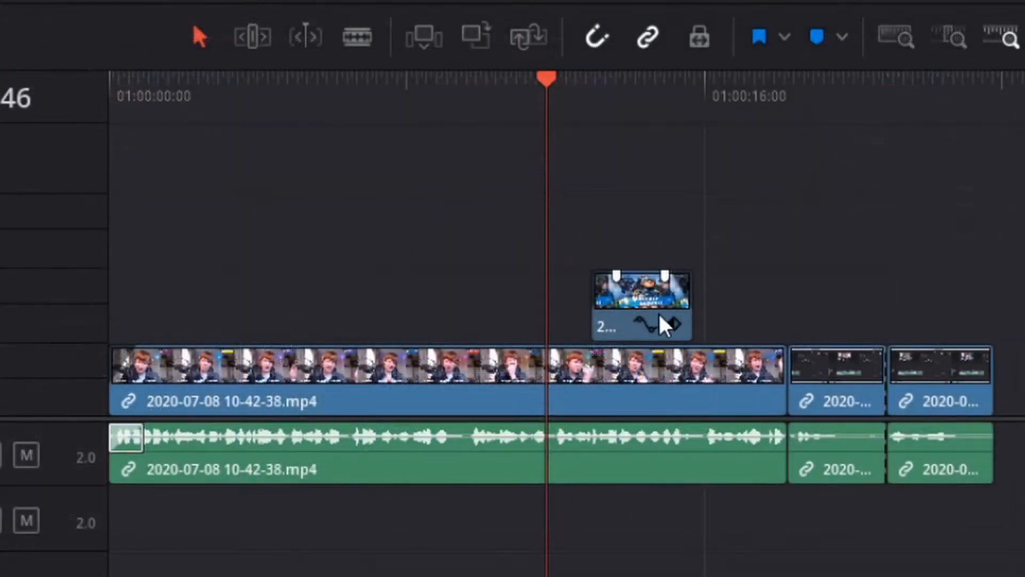
- Open the curve editor of the image overlay clip on Video 2 and close it again
click(610, 363)
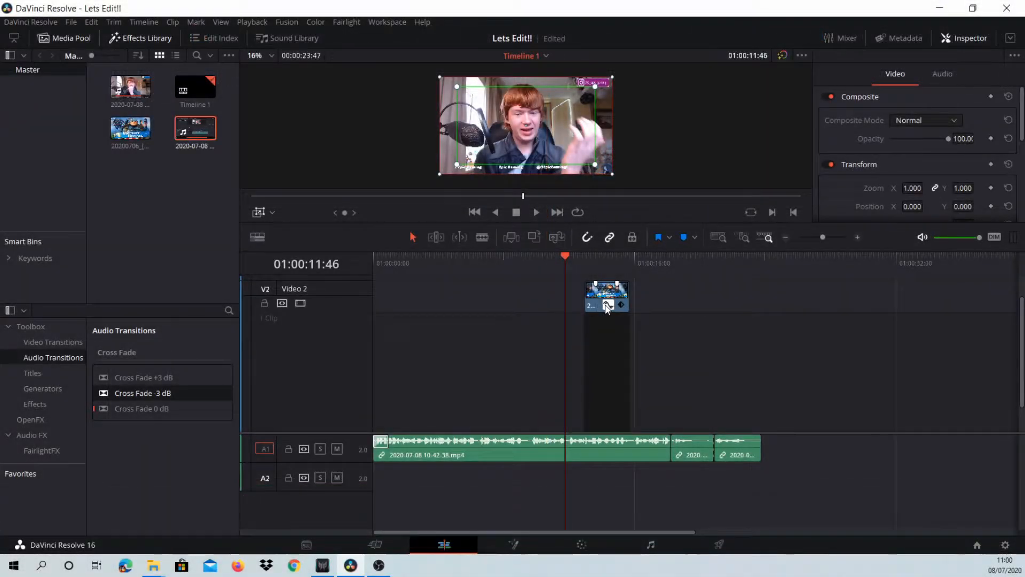
click(608, 306)
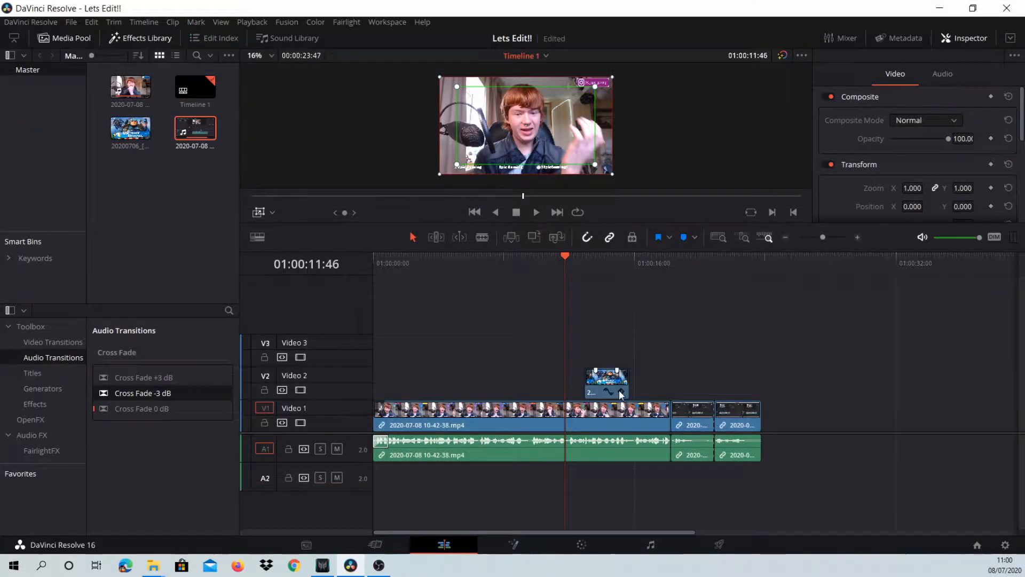
- Paste a copy of the image overlay clip farther along Video 2, above the end of the first clip, and undo it
click(613, 383)
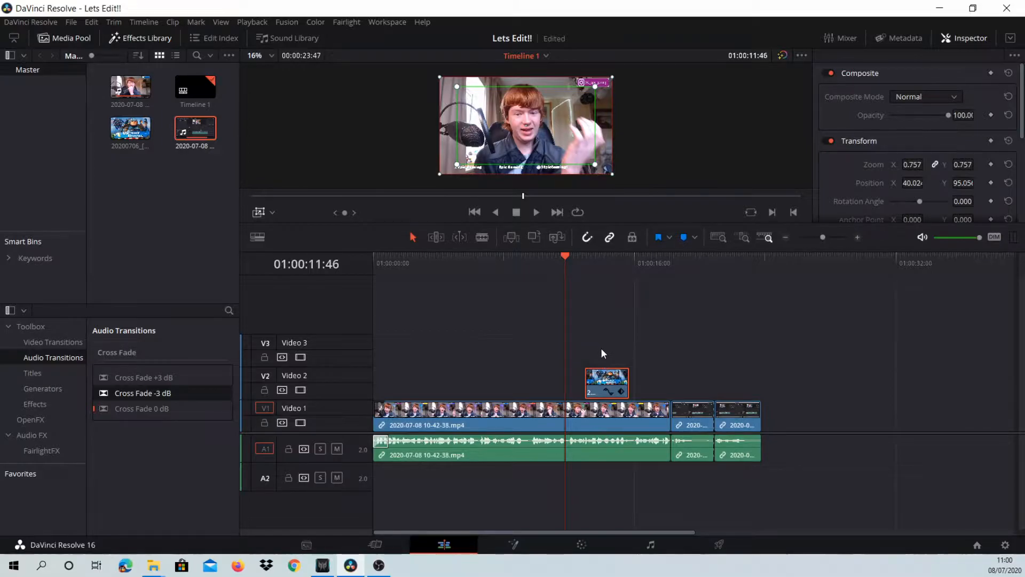
drag(568, 258, 660, 287)
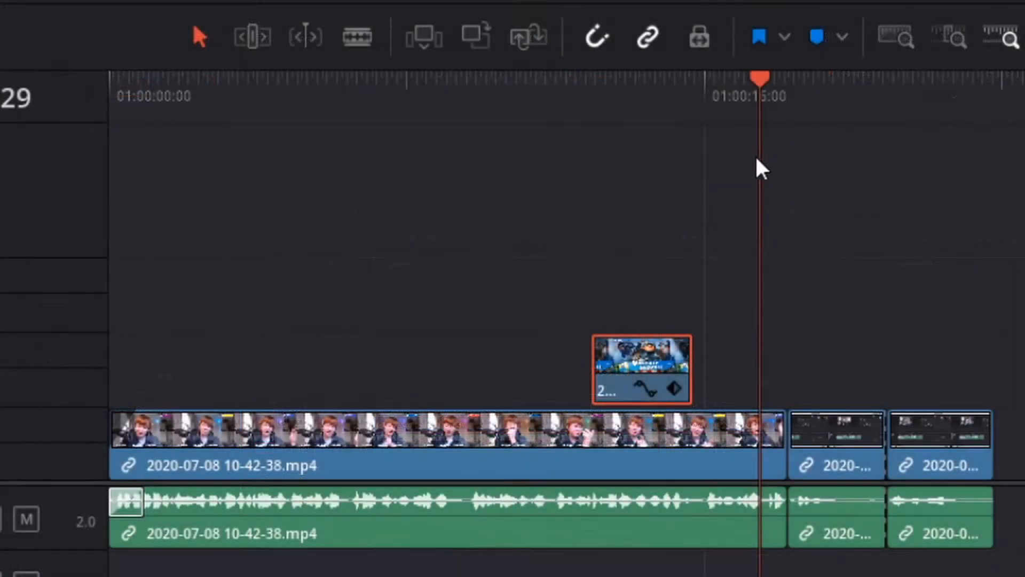
key(ctrl+v)
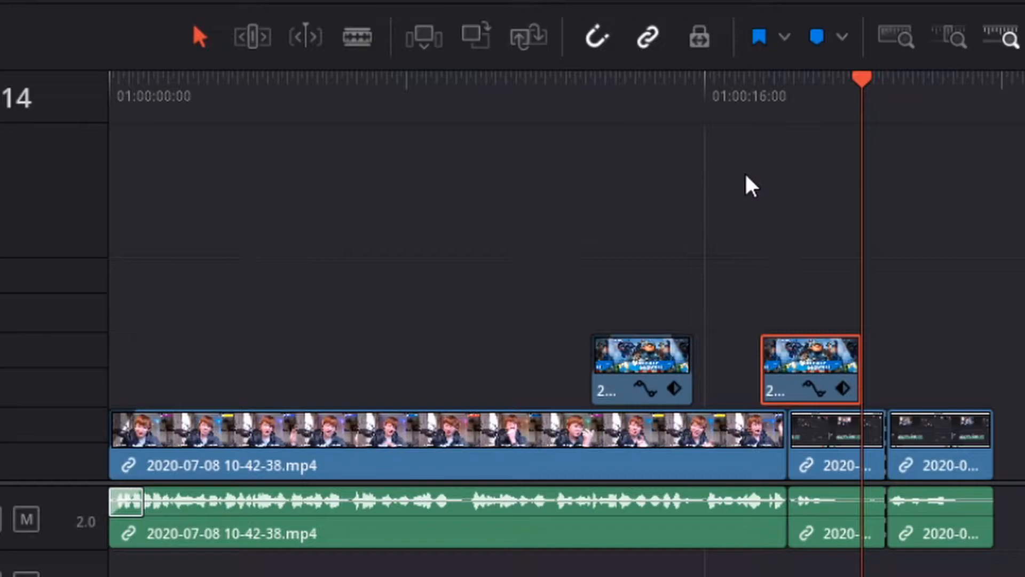
key(ctrl+z)
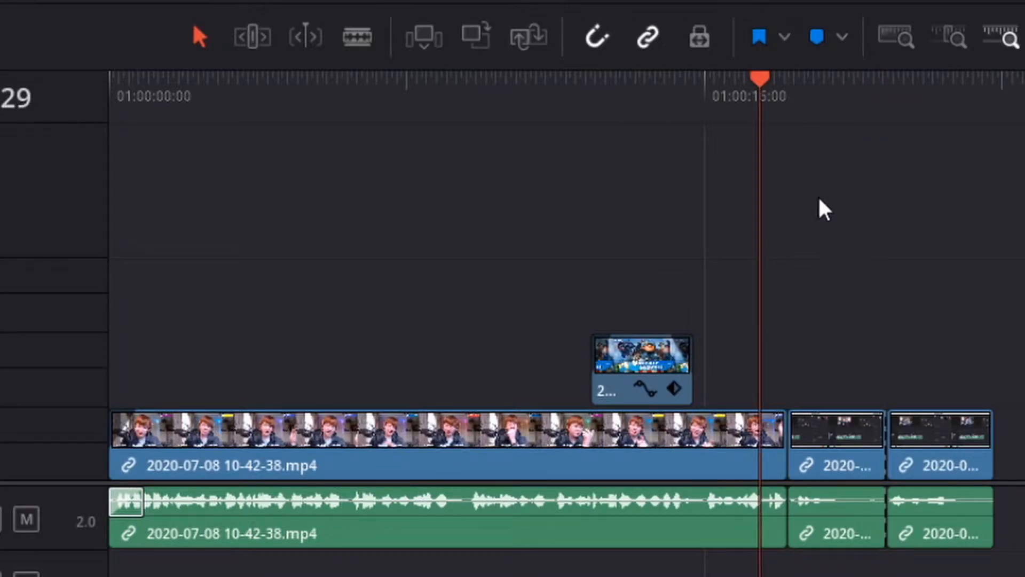
- Move the playhead to 01:00:11:18, select the first Video 1 clip and switch the viewer's on-screen controls to Transform
drag(760, 149, 591, 170)
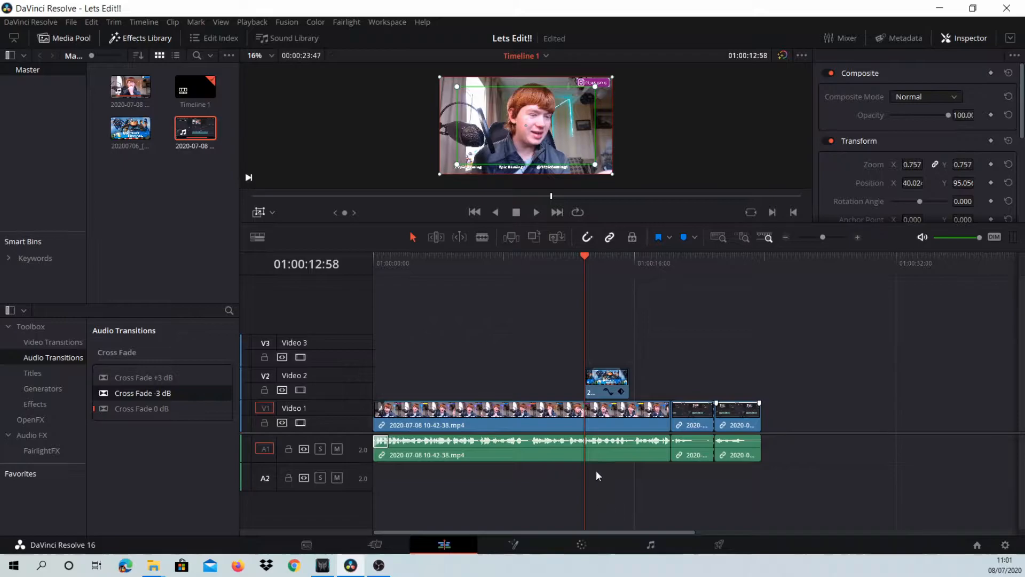
click(557, 288)
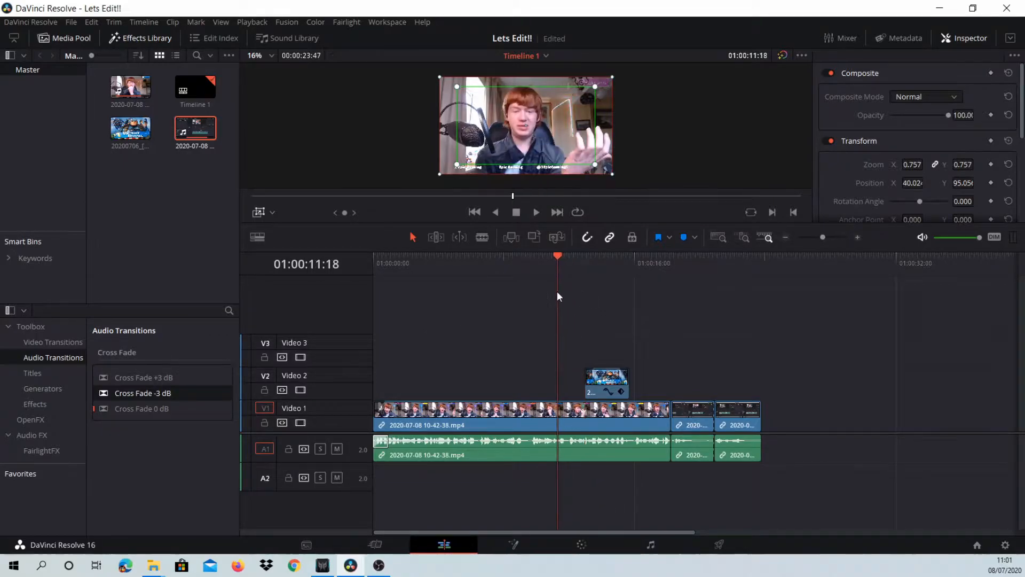
click(567, 411)
click(571, 414)
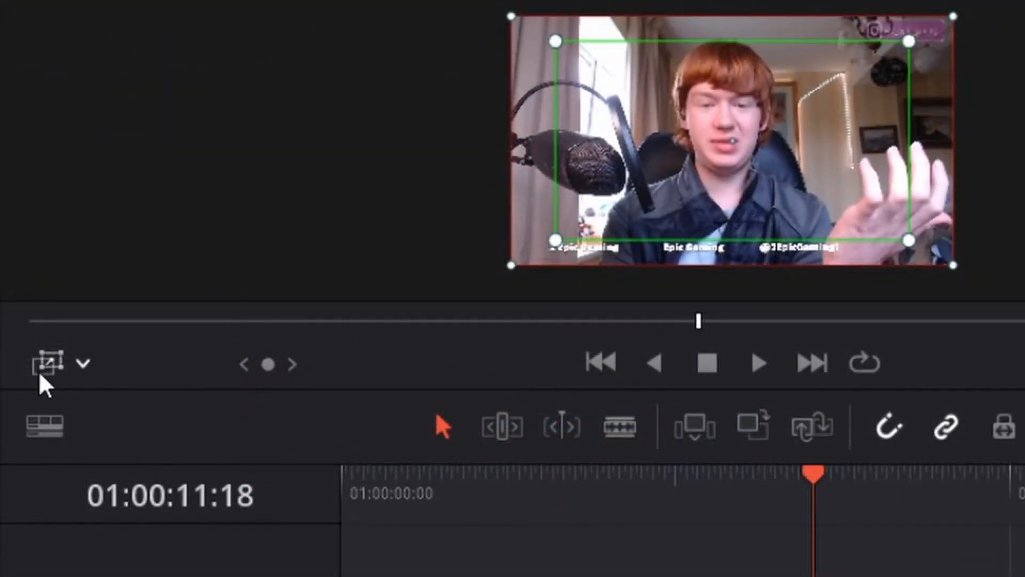
click(85, 365)
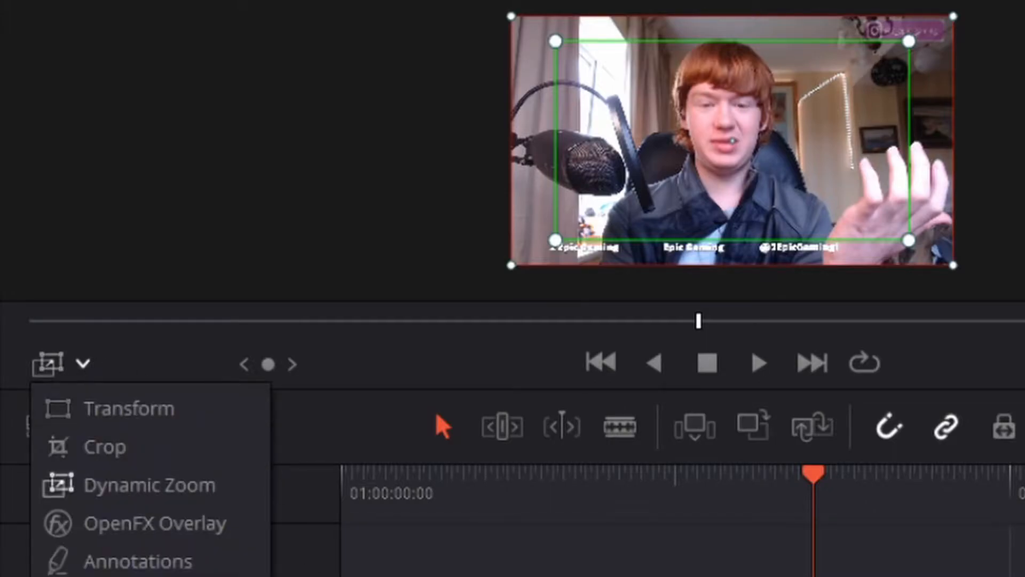
click(179, 408)
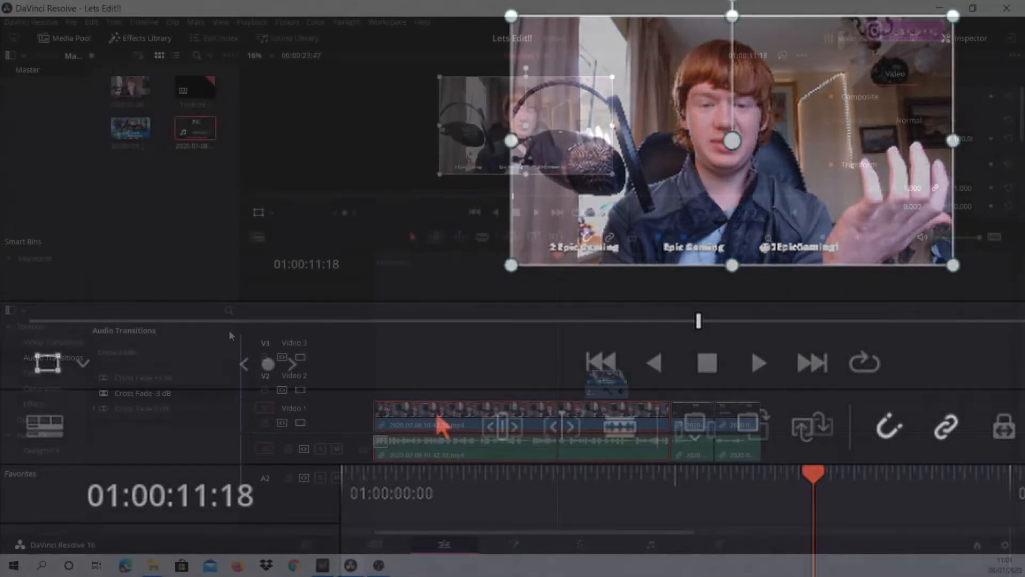
- Try a Cross Dissolve video transition at the start of the first Video 1 clip, play the opening and return the playhead to 01:00:00:00
click(69, 343)
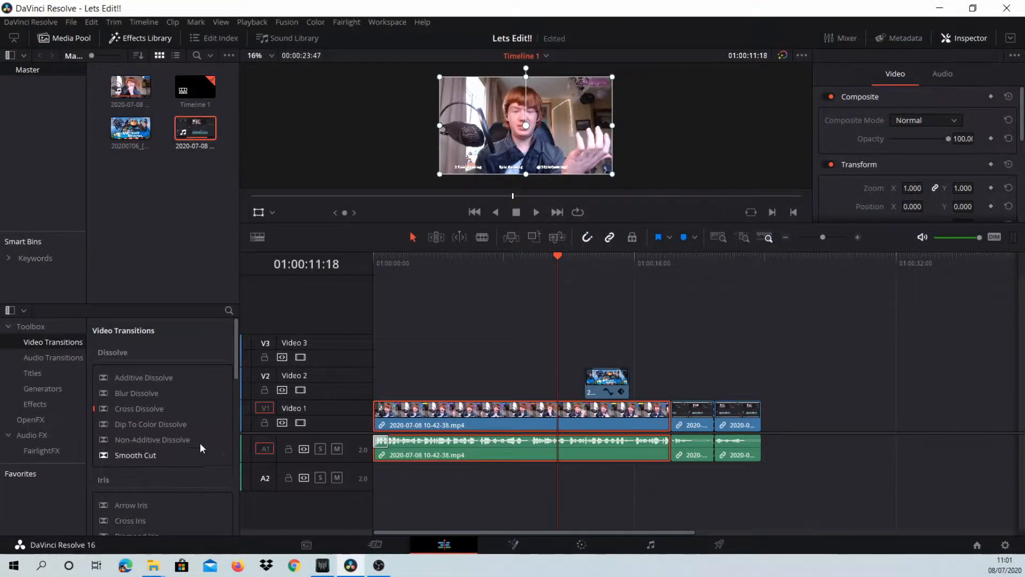
scroll(178, 398, down, 1)
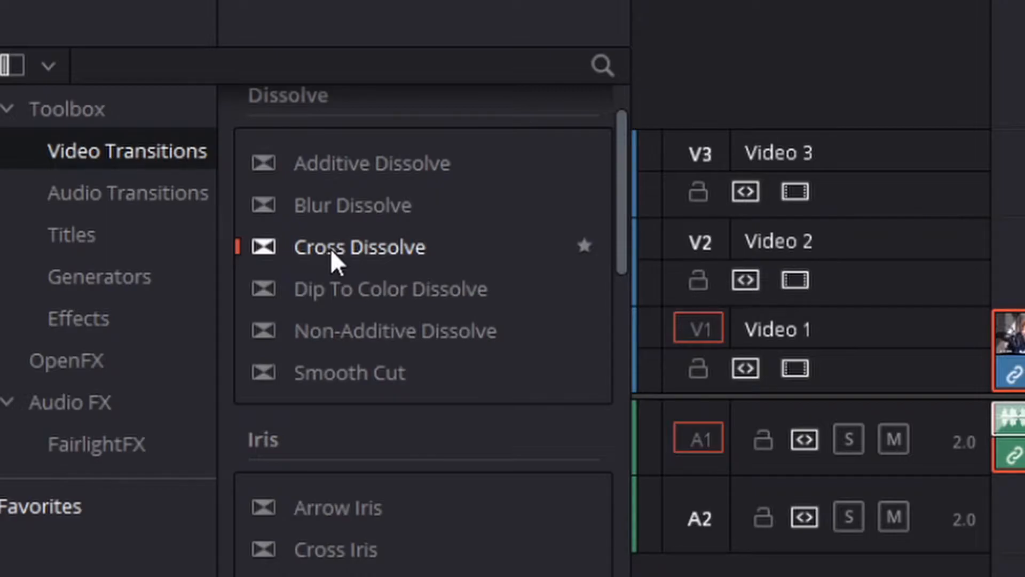
drag(331, 249, 1021, 347)
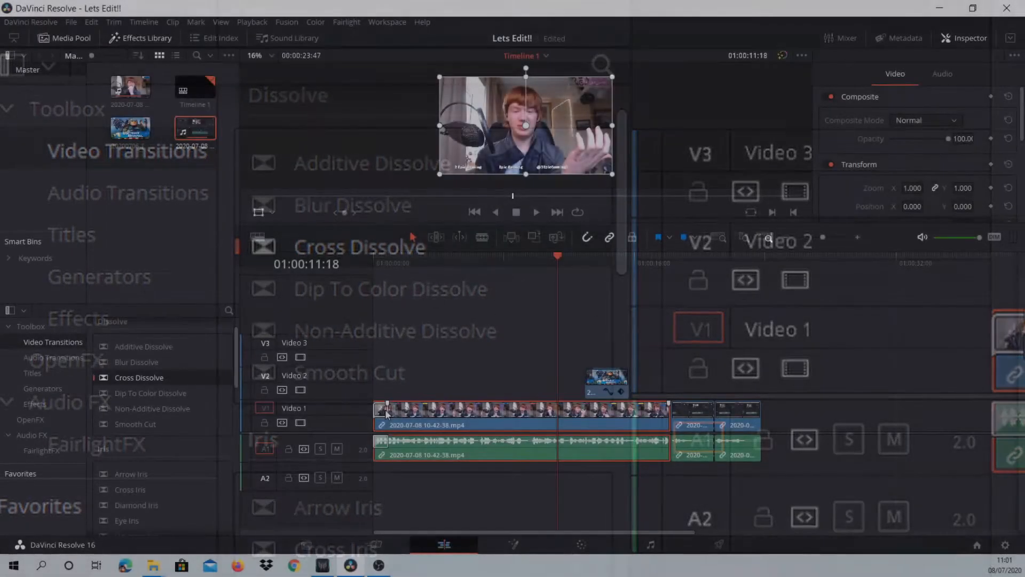
drag(388, 410, 406, 410)
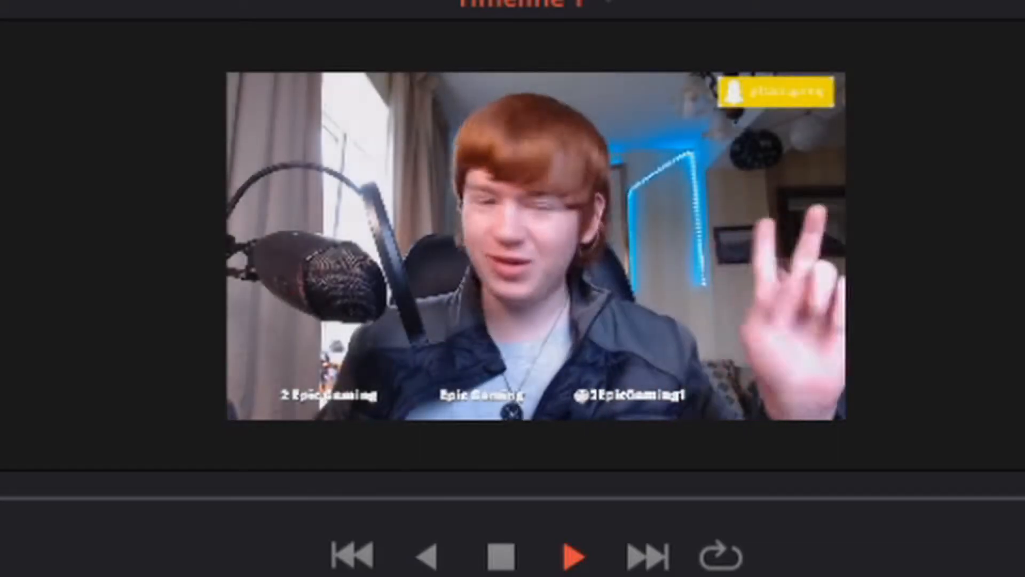
key(space)
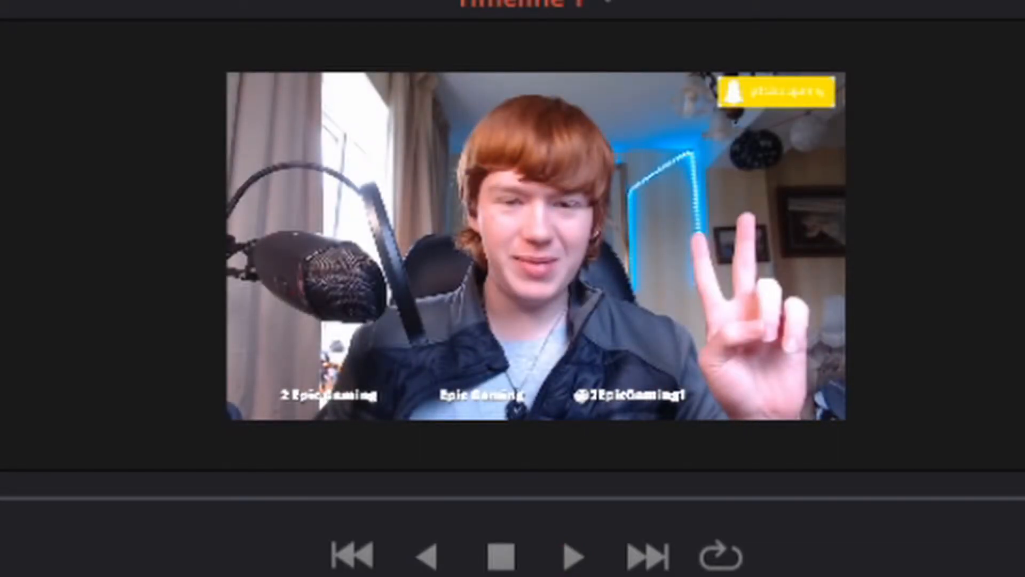
drag(406, 264, 379, 298)
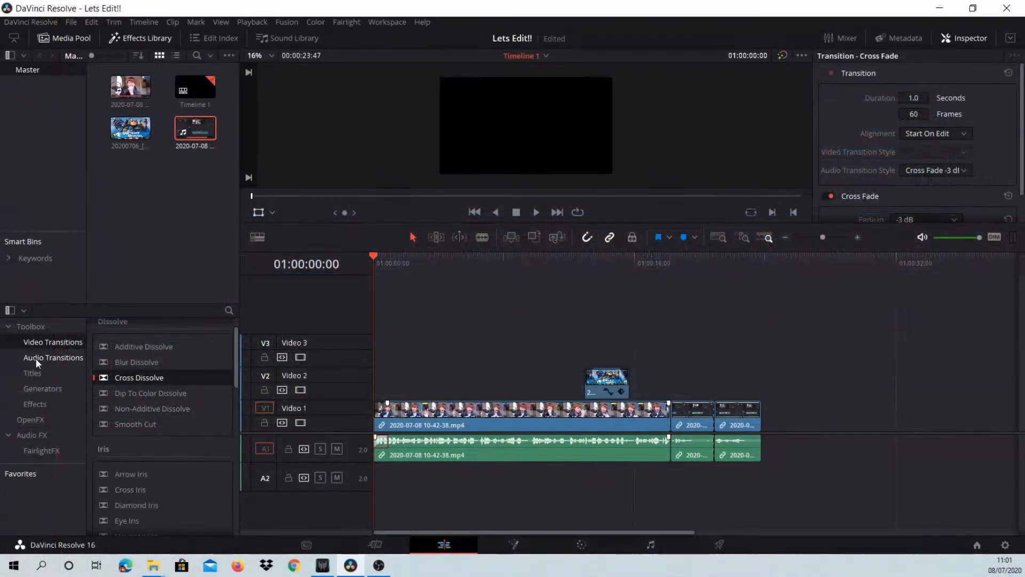
- Show the audio transitions, stretch the cross fade at the start of the first audio clip, and undo the stretch
click(35, 357)
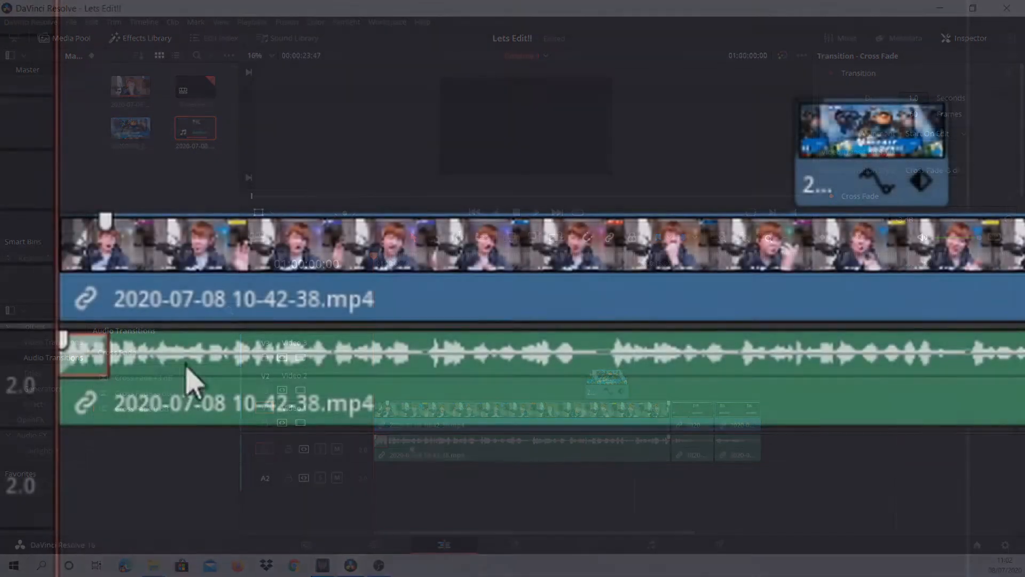
drag(103, 350, 436, 348)
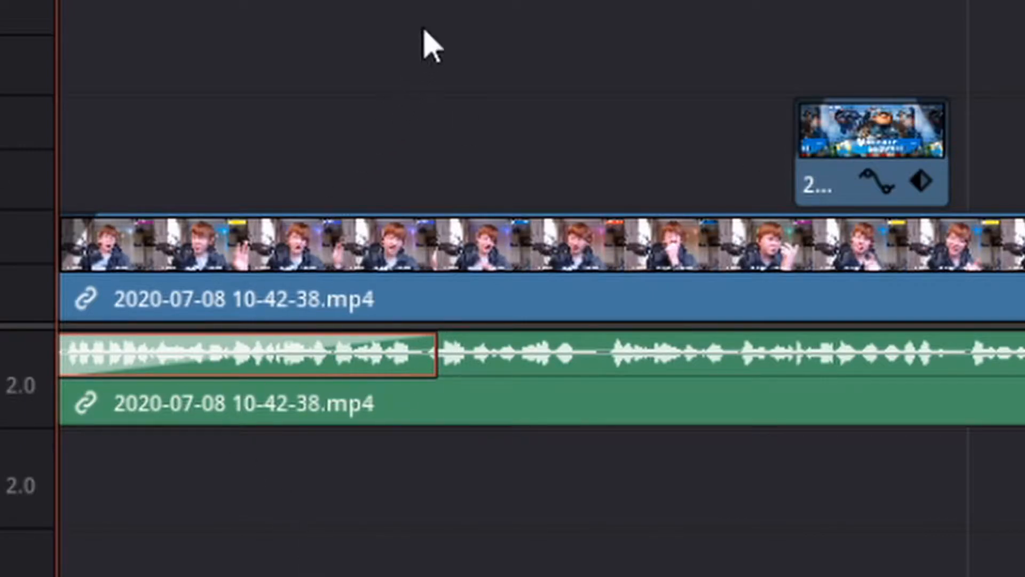
key(ctrl+z)
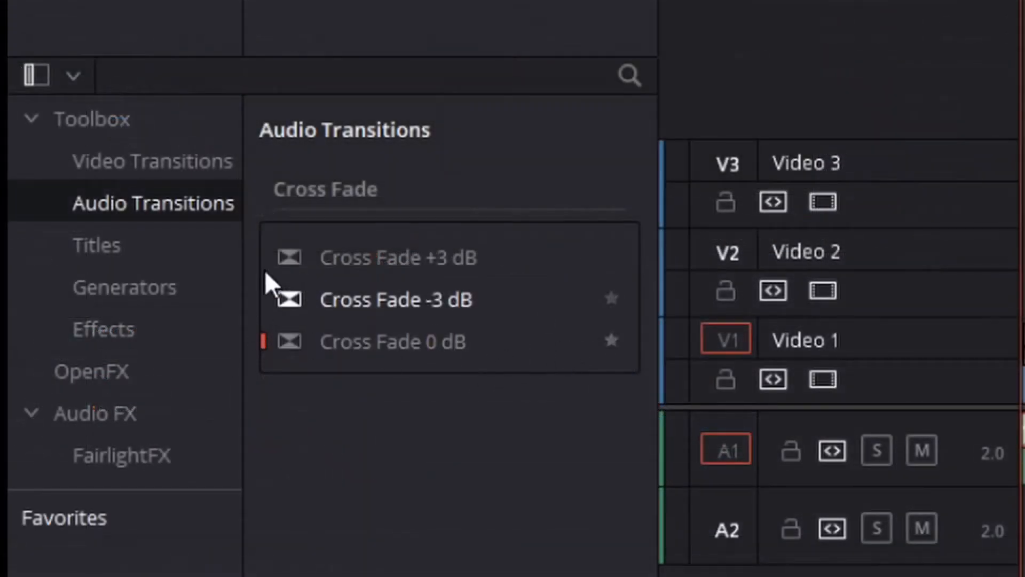
- Browse the titles, try the L Lower 3rd title on Video 2 near the timeline start and inspect it in the viewer
click(91, 243)
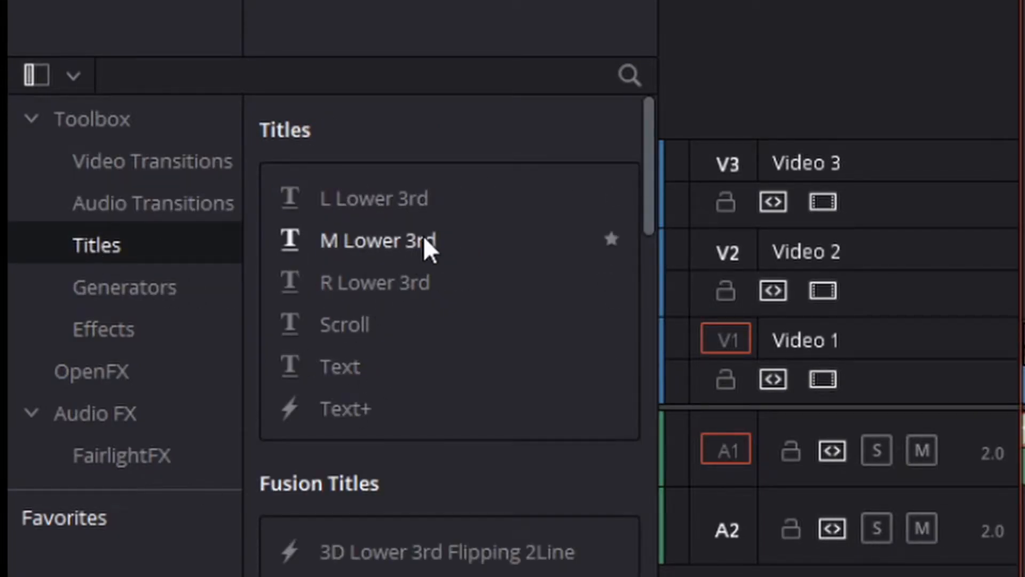
scroll(366, 299, down, 2)
scroll(402, 338, up, 2)
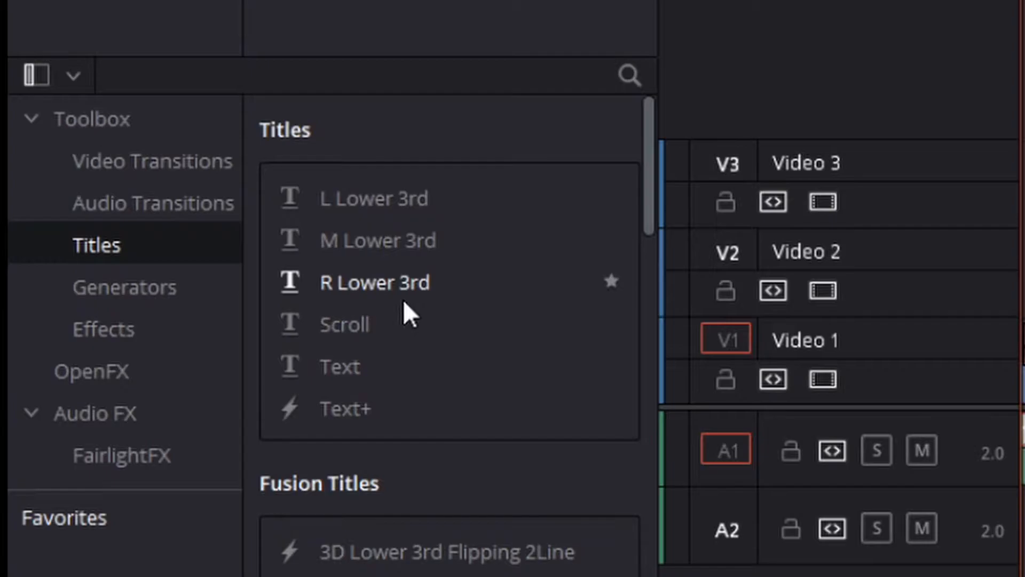
scroll(435, 412, down, 3)
scroll(331, 230, up, 3)
drag(378, 199, 683, 214)
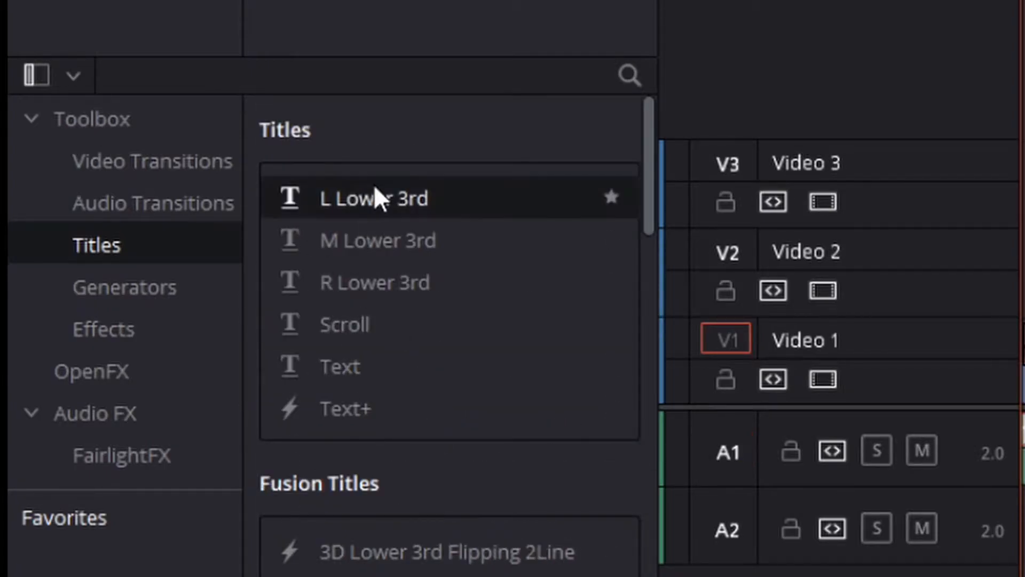
drag(245, 354, 396, 383)
key(space)
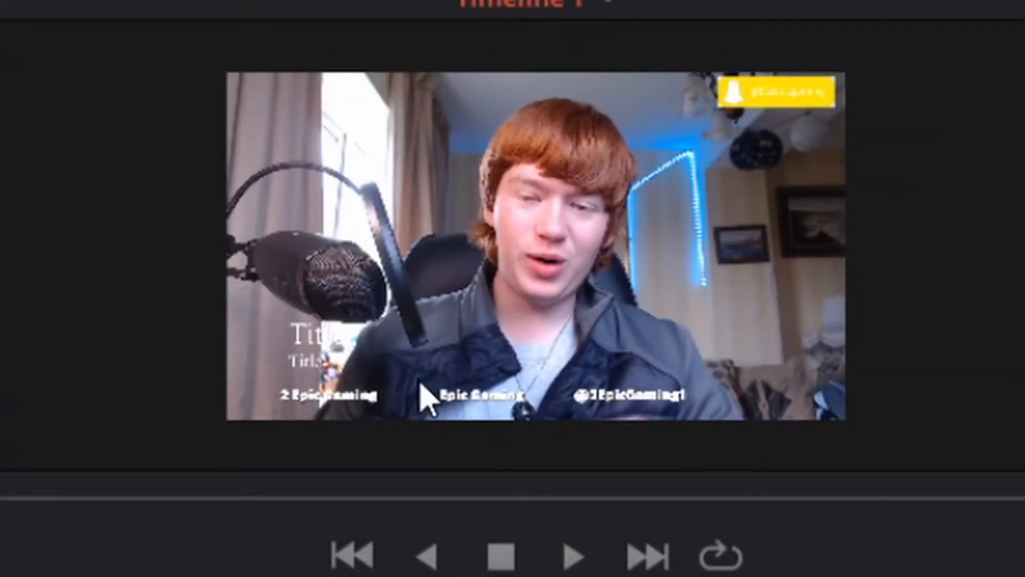
scroll(420, 379, up, 6)
scroll(419, 398, down, 3)
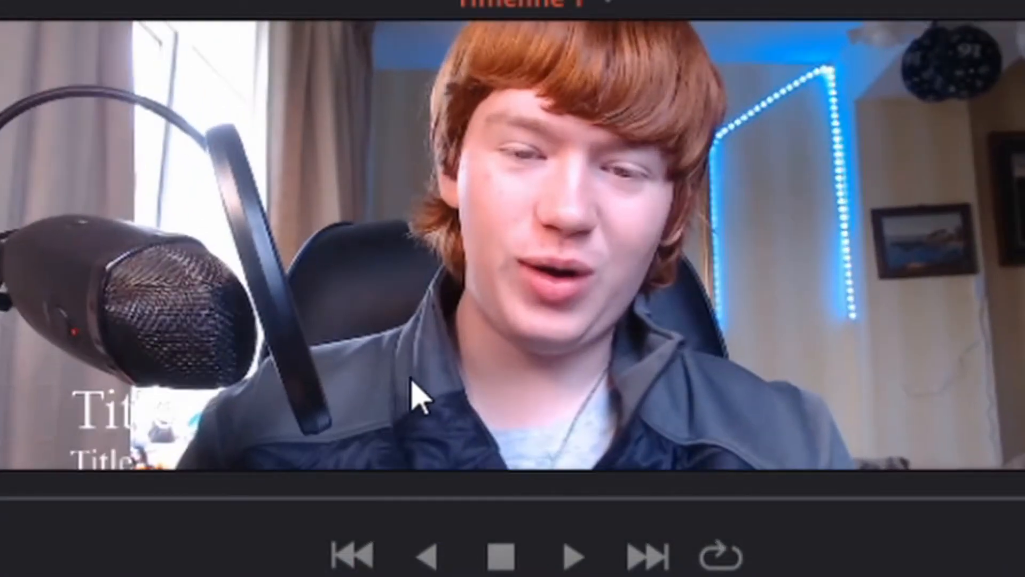
scroll(147, 401, down, 2)
scroll(147, 401, down, 2)
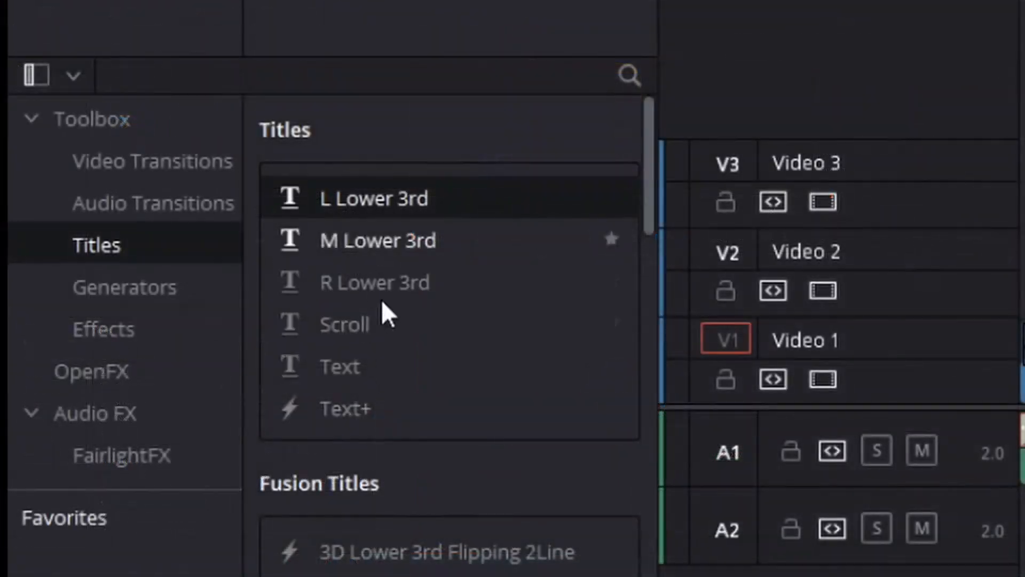
- Place a Text+ title on Video 2 near the timeline start, play through it and undo adding the title
drag(395, 424, 1024, 224)
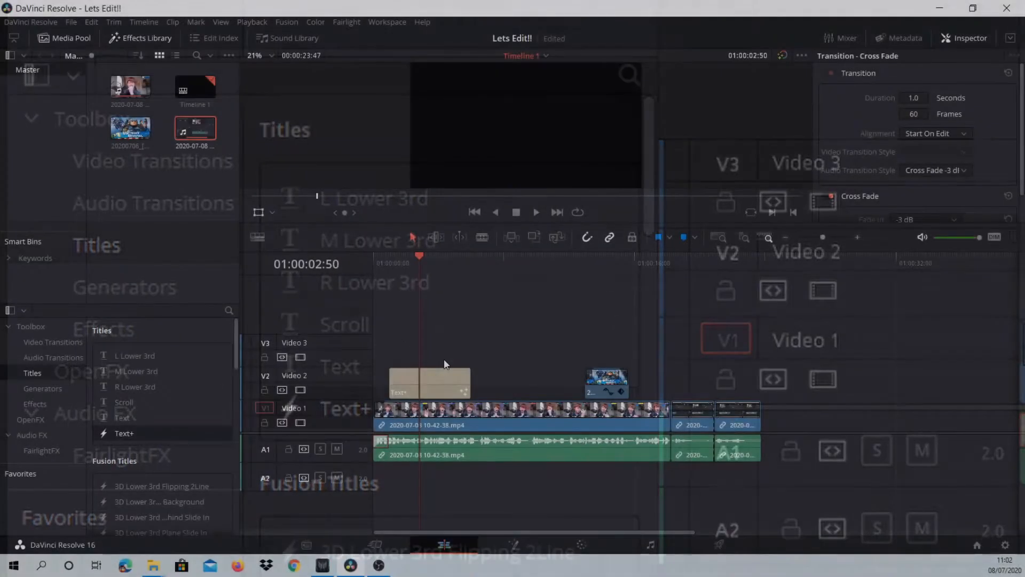
key(space)
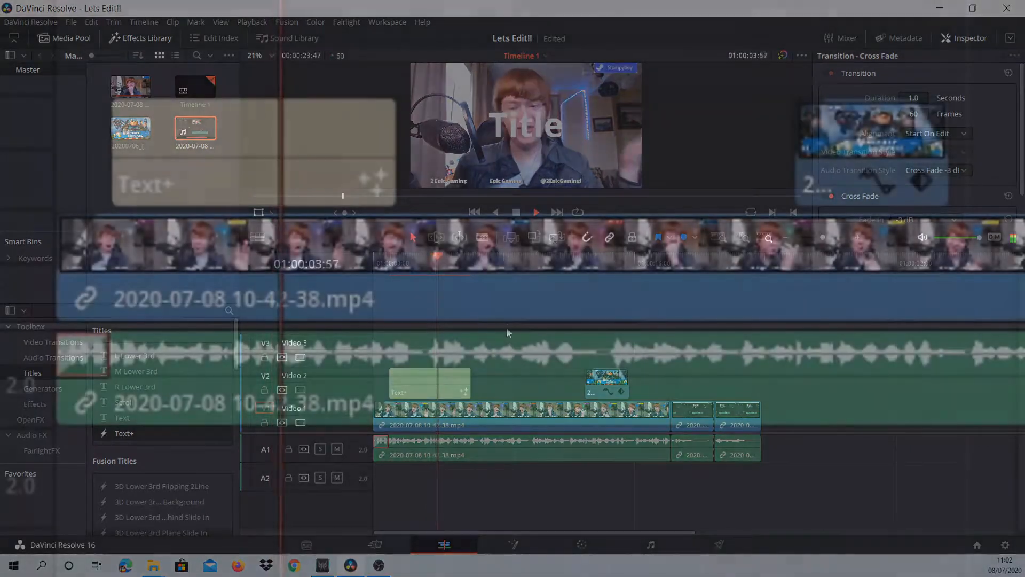
key(space)
key(ctrl+z)
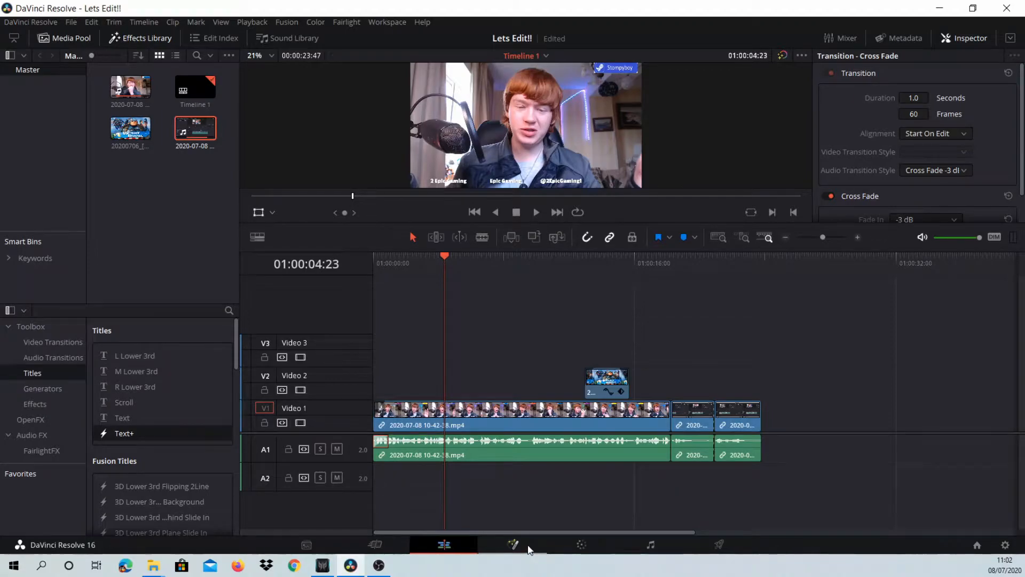
- Look at the Fusion page, switch to the Cut page and scrub the playhead to 01:00:03:05
click(526, 548)
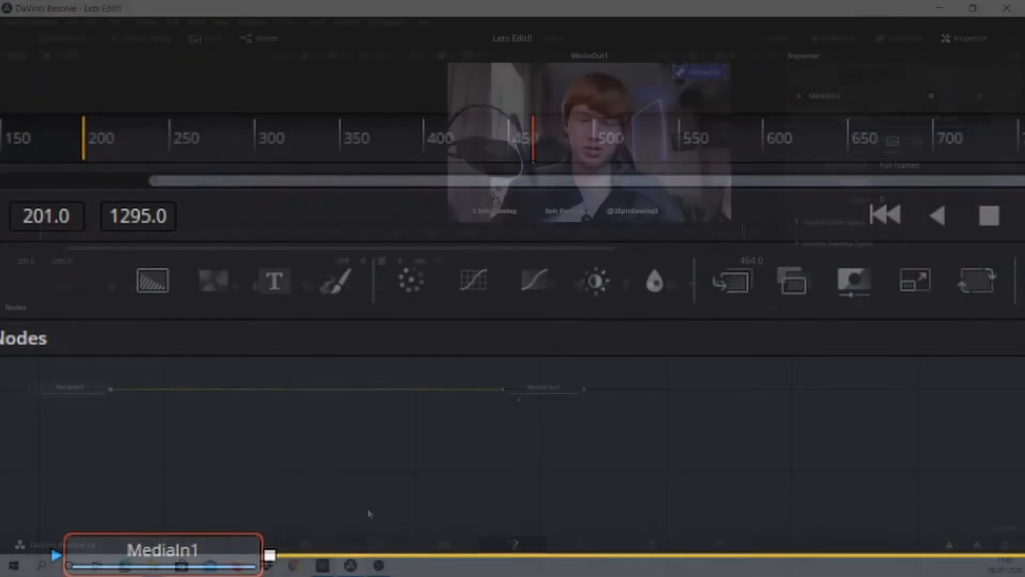
click(375, 542)
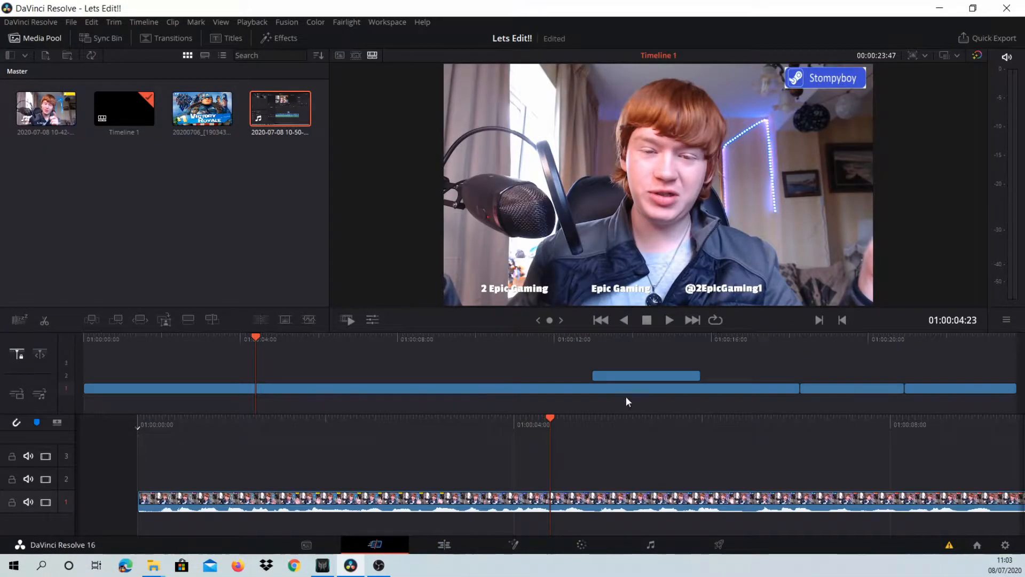
drag(562, 427, 773, 419)
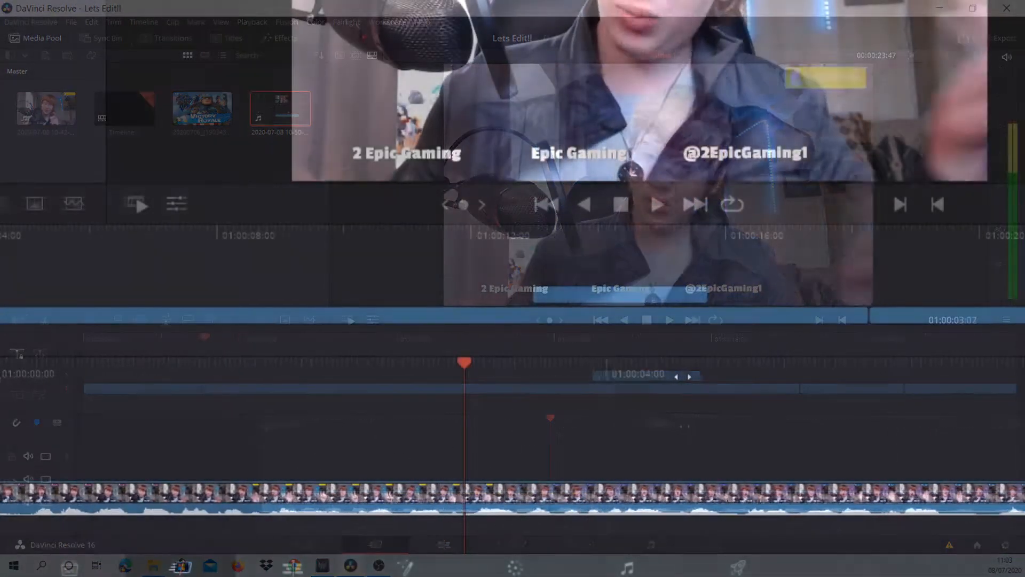
drag(825, 366, 667, 372)
- Select the first clip on track 1 and open its Change Speed controls
click(553, 494)
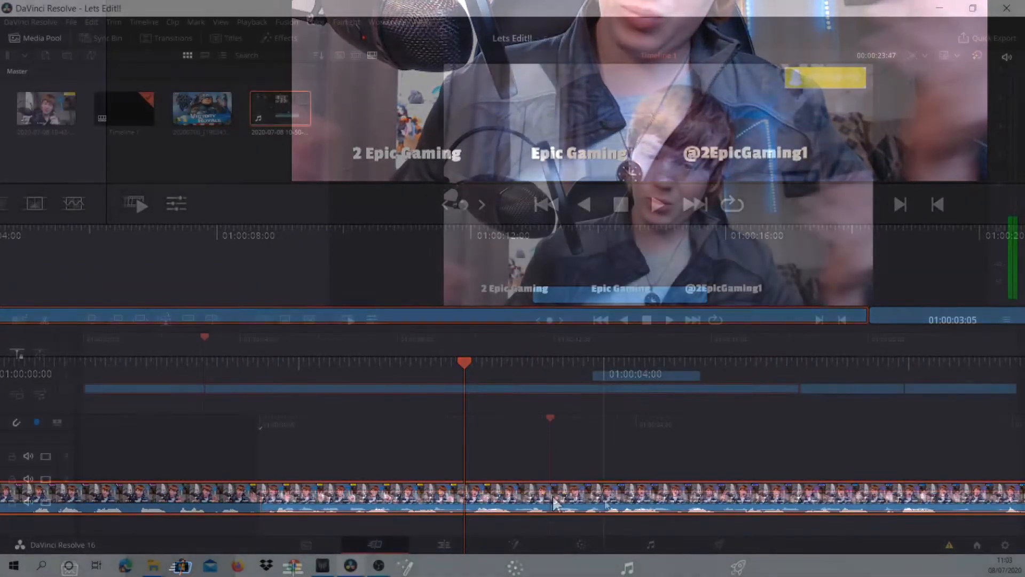
right_click(554, 490)
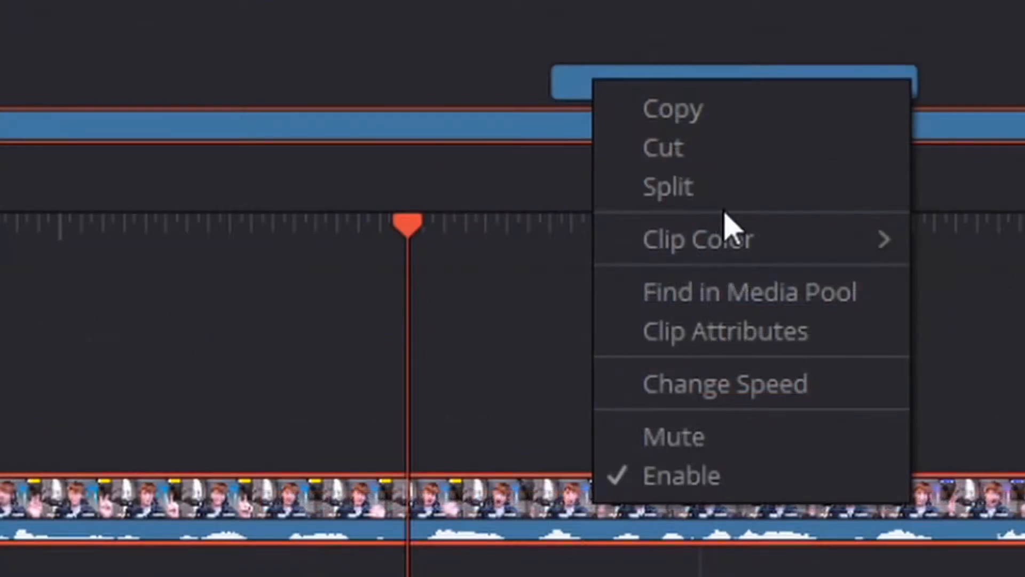
mouse_move(755, 256)
click(733, 402)
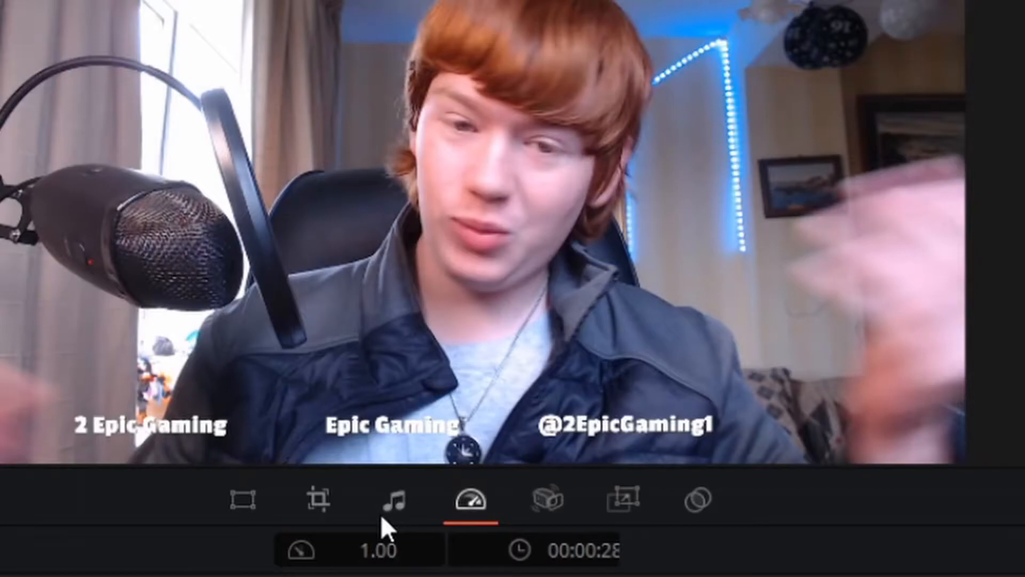
- Look through the selected clip's audio volume, crop, transform, stabilization and dynamic zoom controls below the preview
click(382, 522)
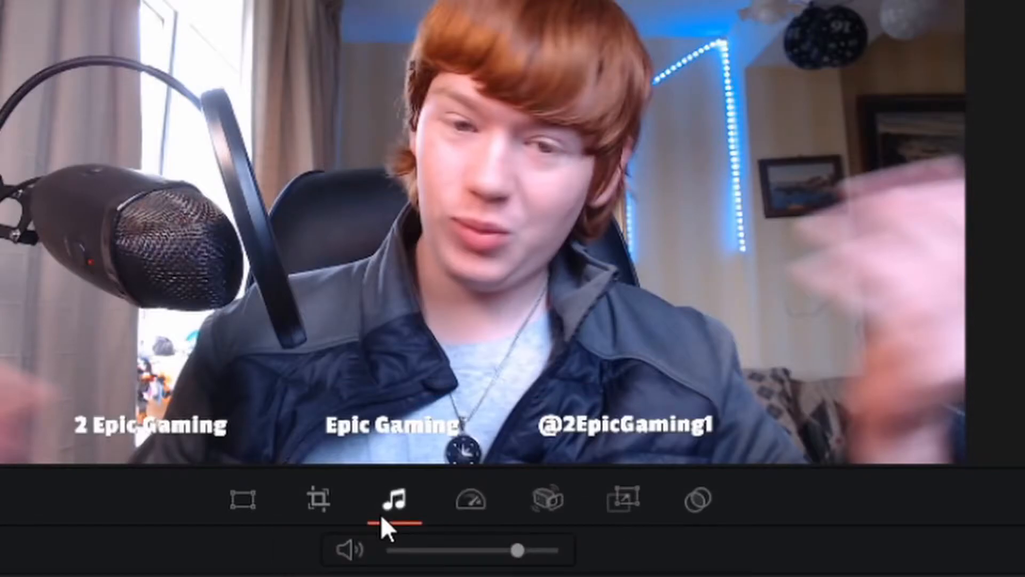
click(318, 507)
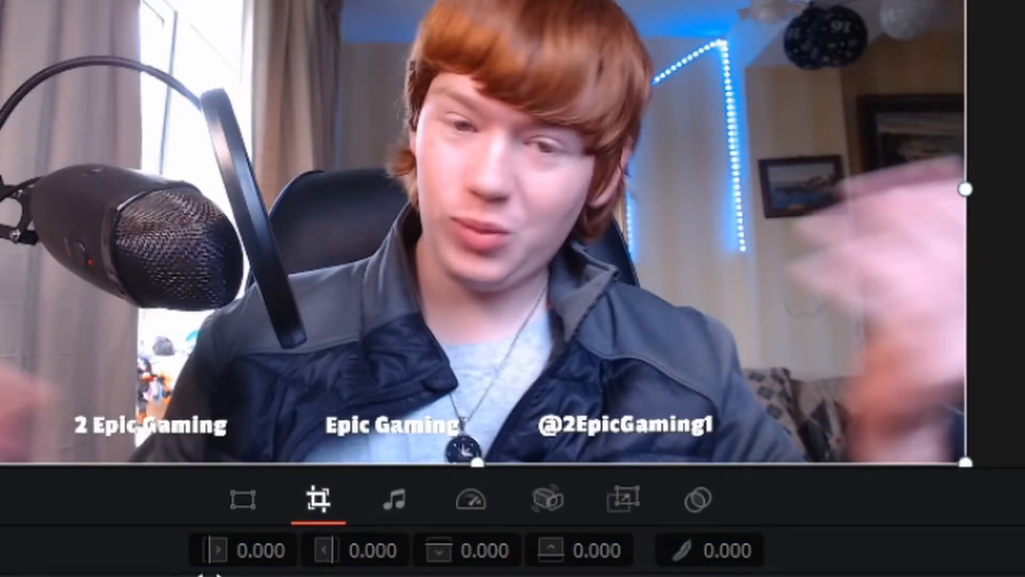
click(240, 504)
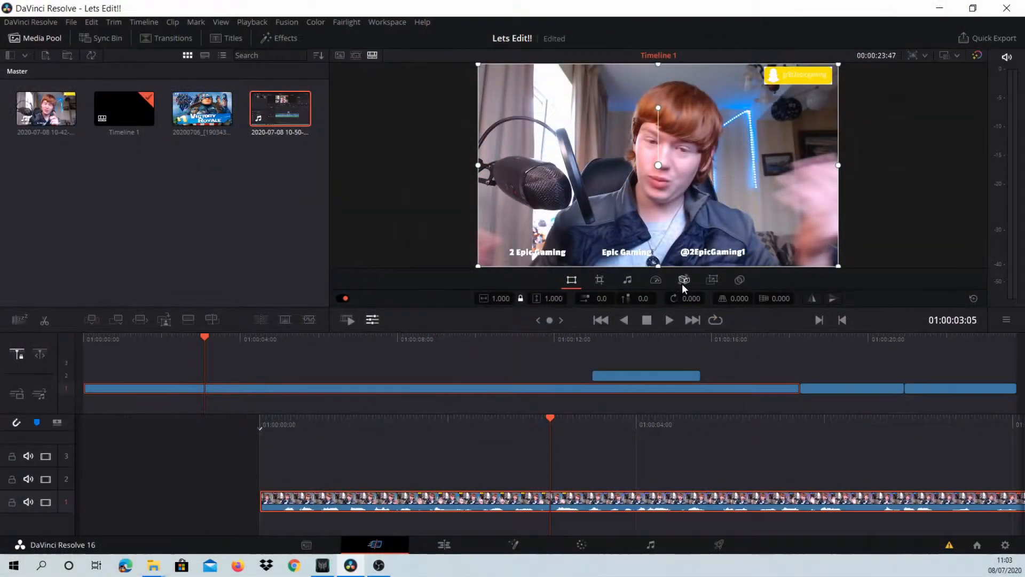
click(684, 280)
click(710, 280)
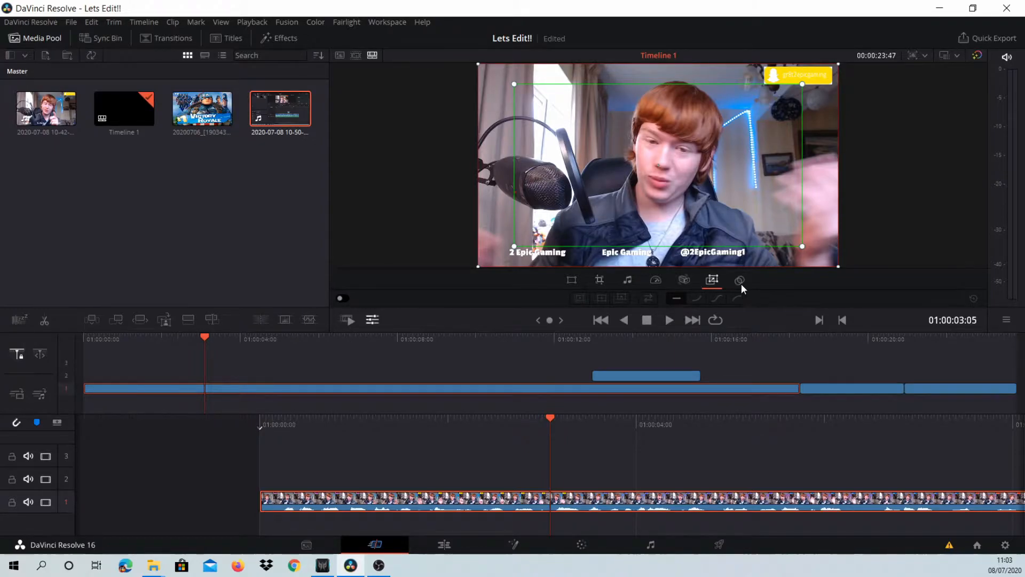
- Look at the selected clip's composite and speed controls, deselect the clip and play the timeline briefly
click(741, 284)
click(658, 283)
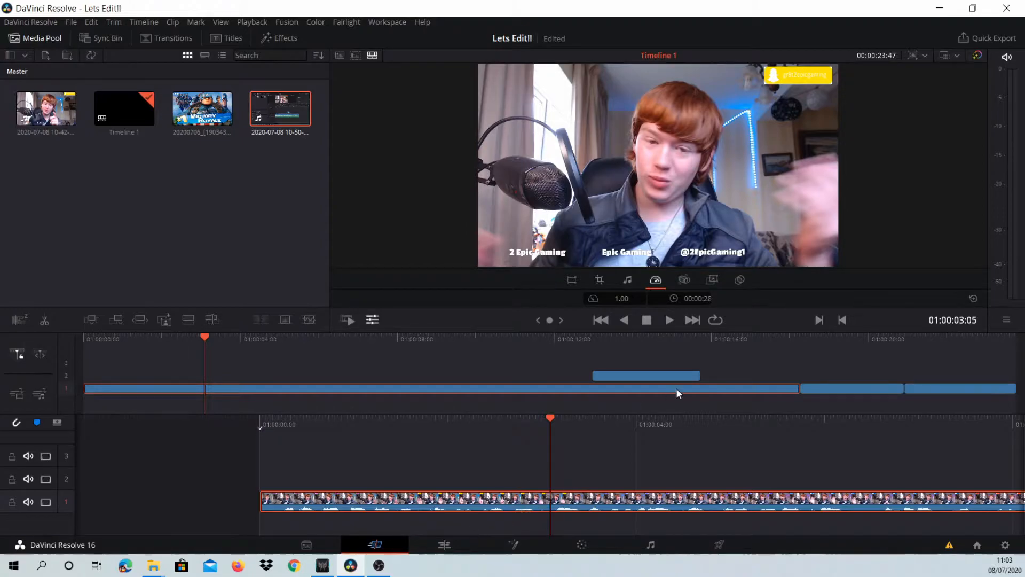
click(627, 442)
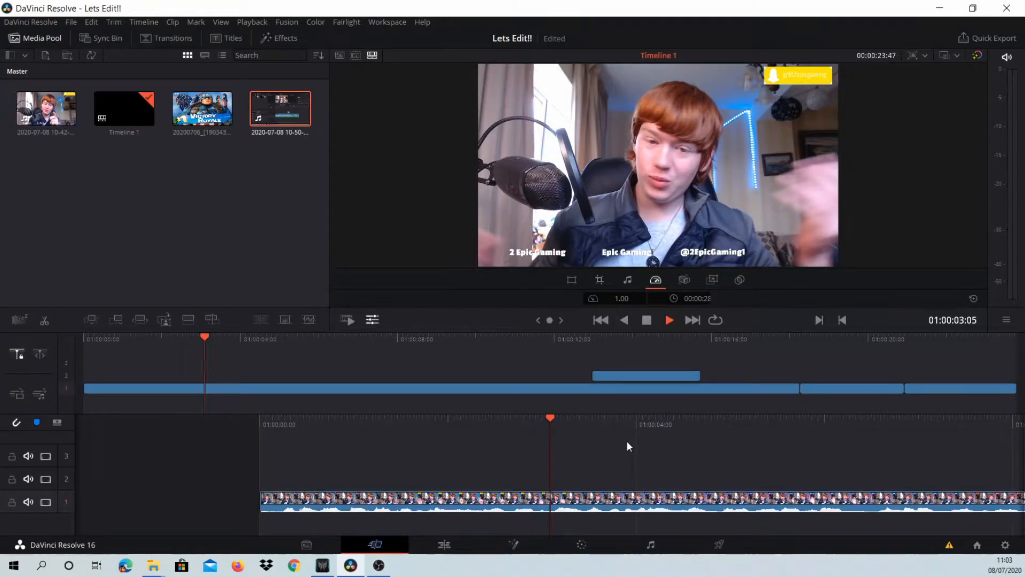
key(space)
key(space)
- Select the first clip on track 1 of the Cut page and open its Change Speed controls
click(443, 544)
click(375, 544)
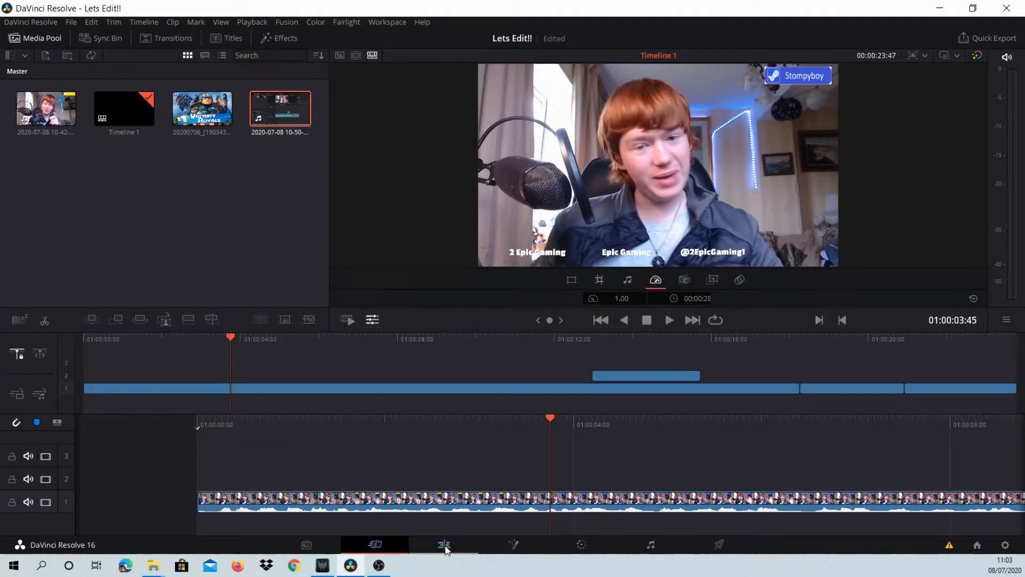
click(501, 502)
right_click(502, 502)
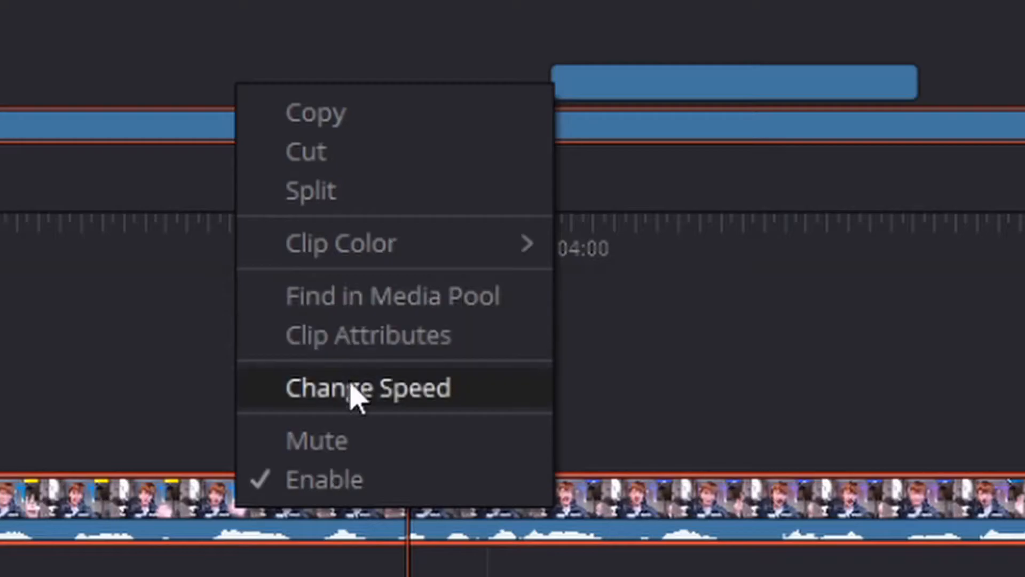
click(534, 466)
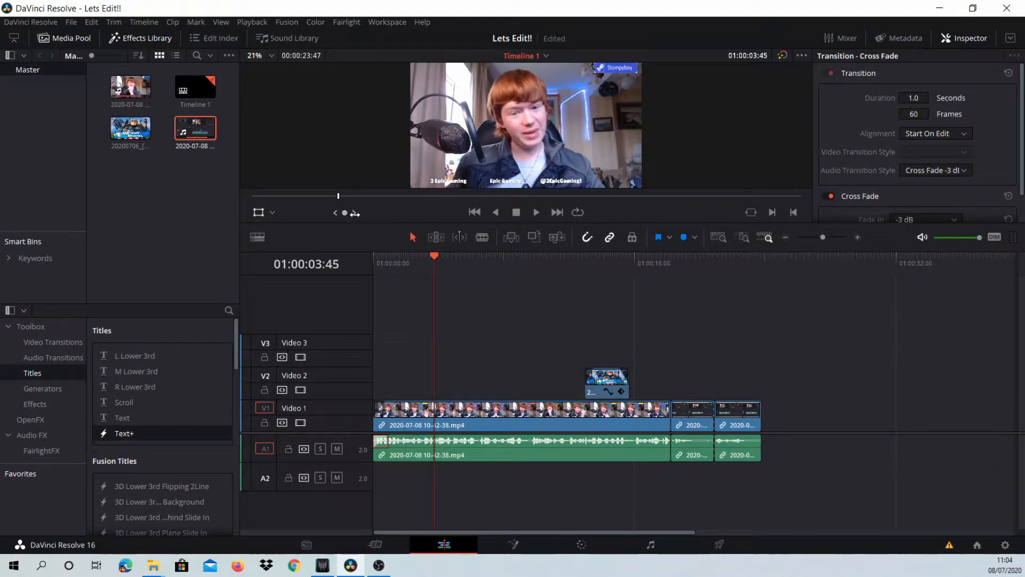
- On the Edit page, scrub to 01:00:04:28 and browse the Audio Transitions, Video Transitions, Generators and Effects categories
drag(355, 213, 424, 214)
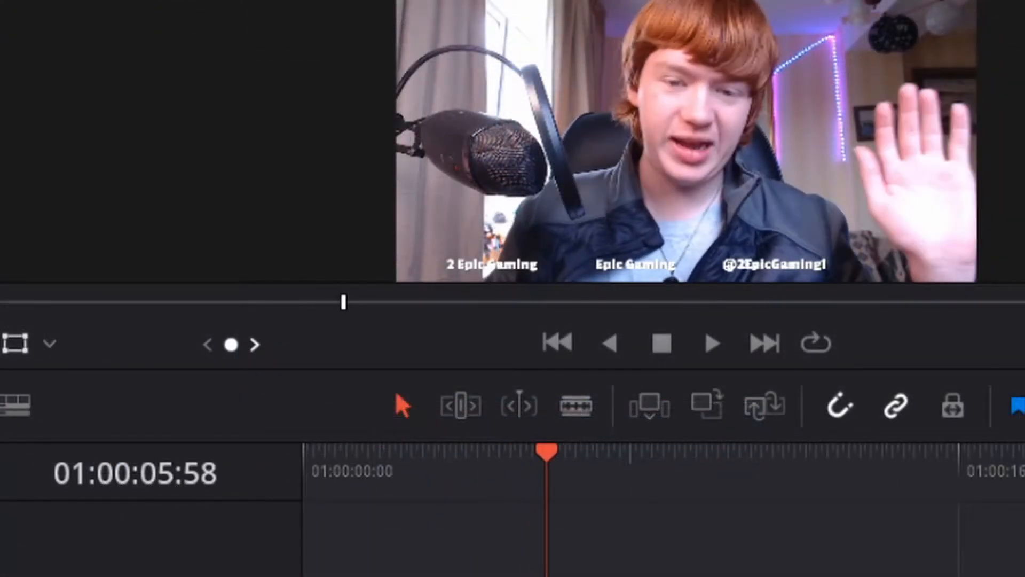
drag(230, 345, 183, 344)
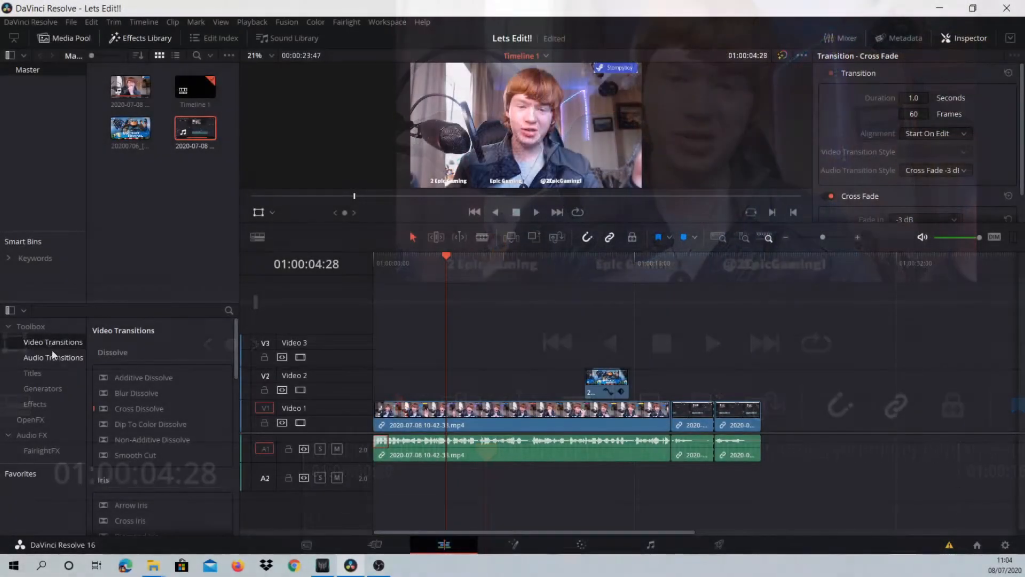
click(47, 351)
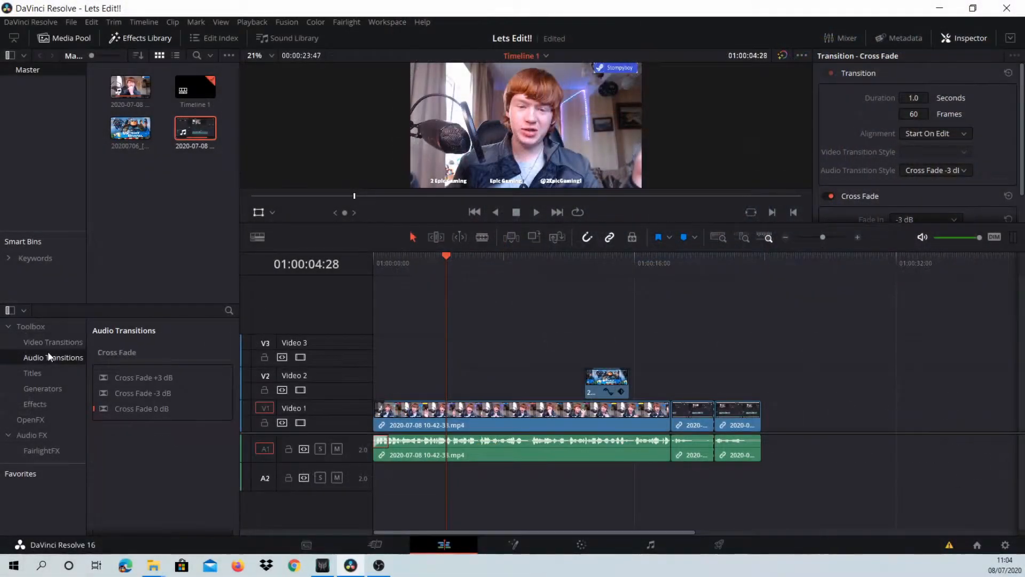
click(46, 344)
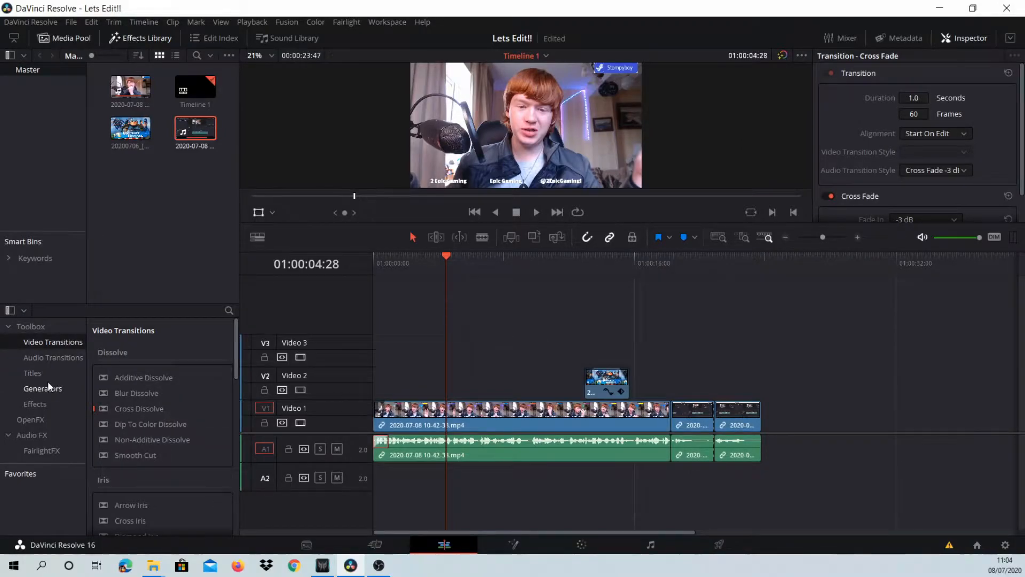
click(47, 390)
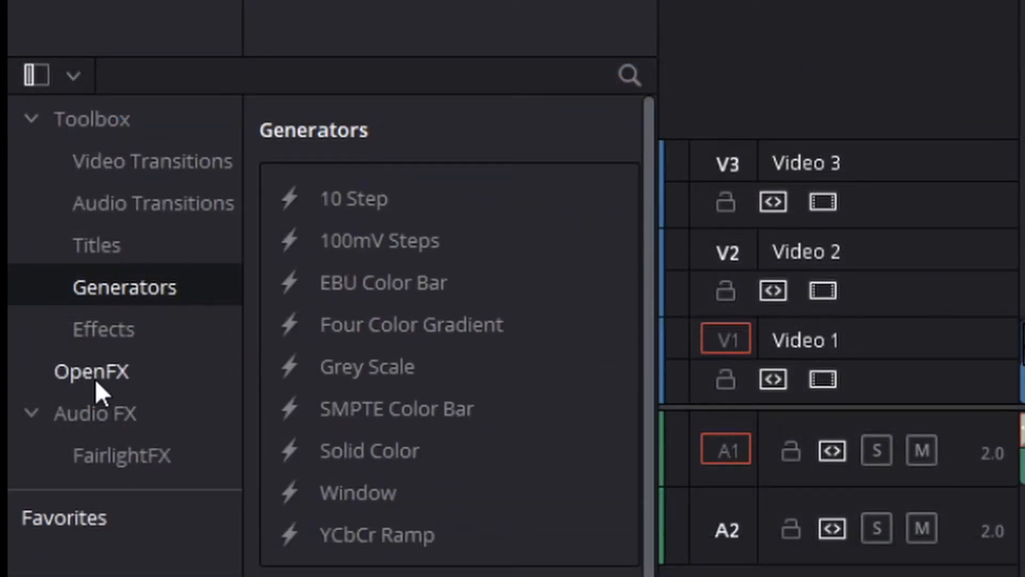
click(100, 342)
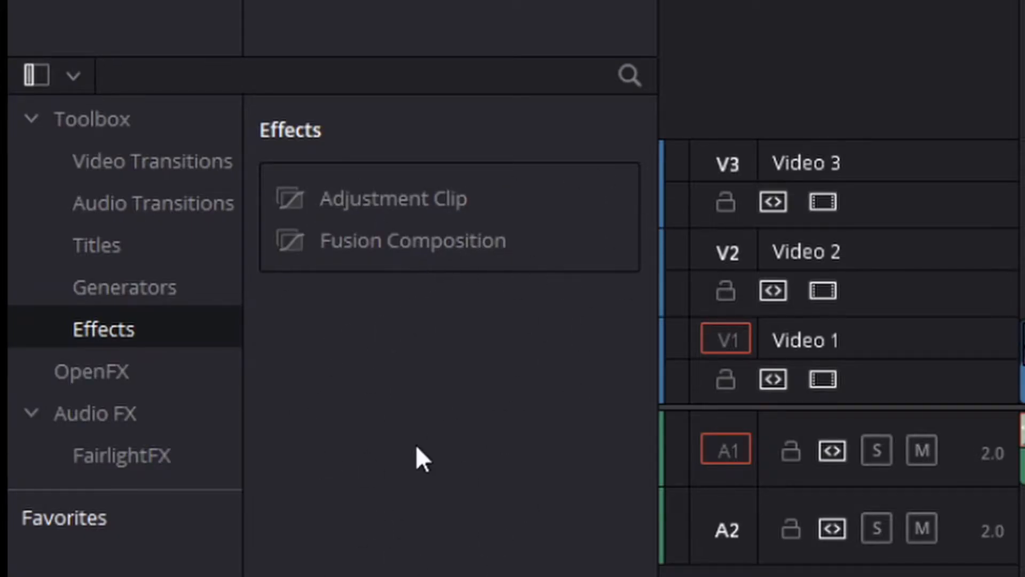
- Place an Adjustment Clip on Video 2 near the timeline start and name it Zoom
drag(368, 199, 408, 382)
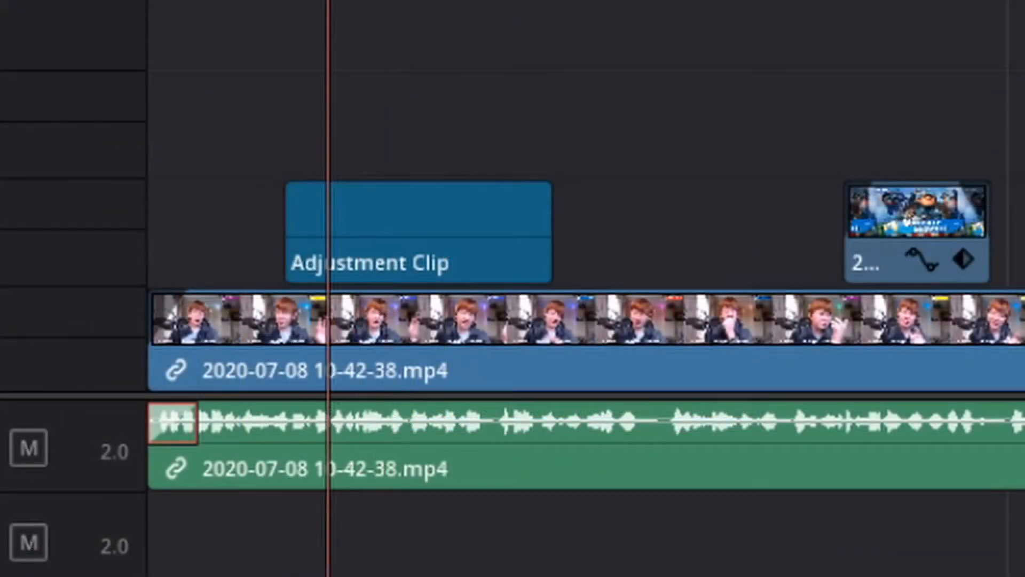
click(354, 209)
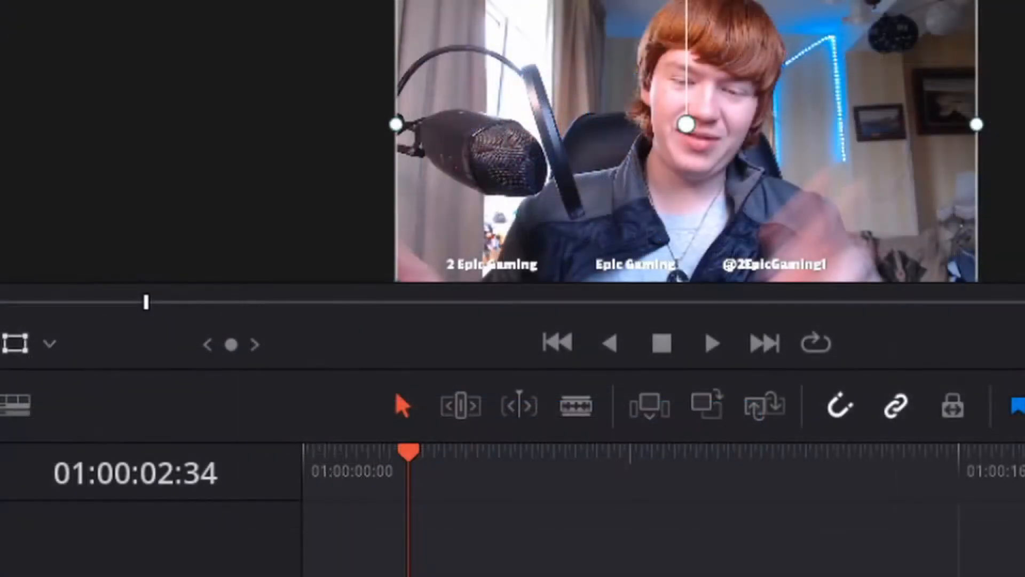
key(space)
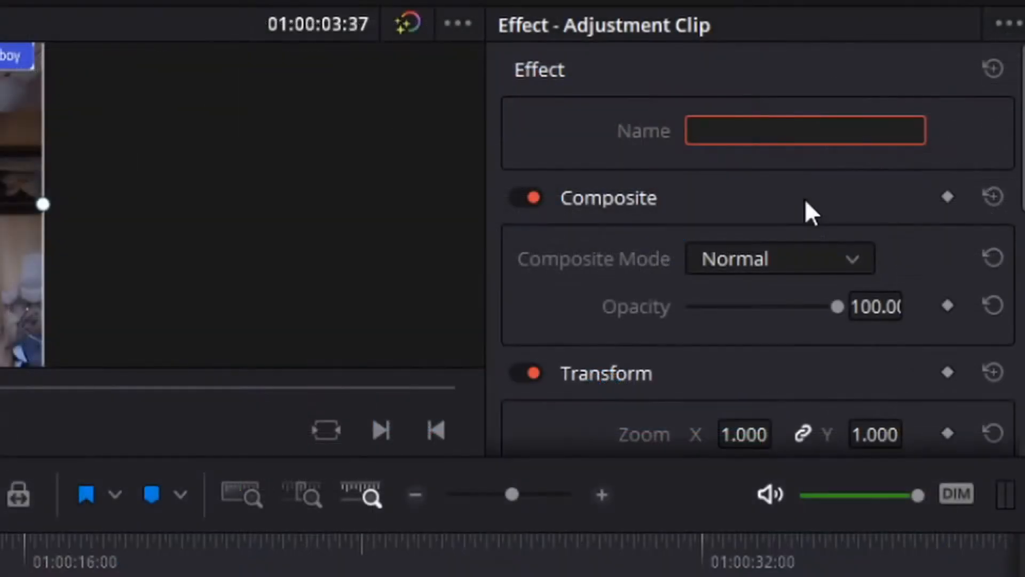
text(Zoom)
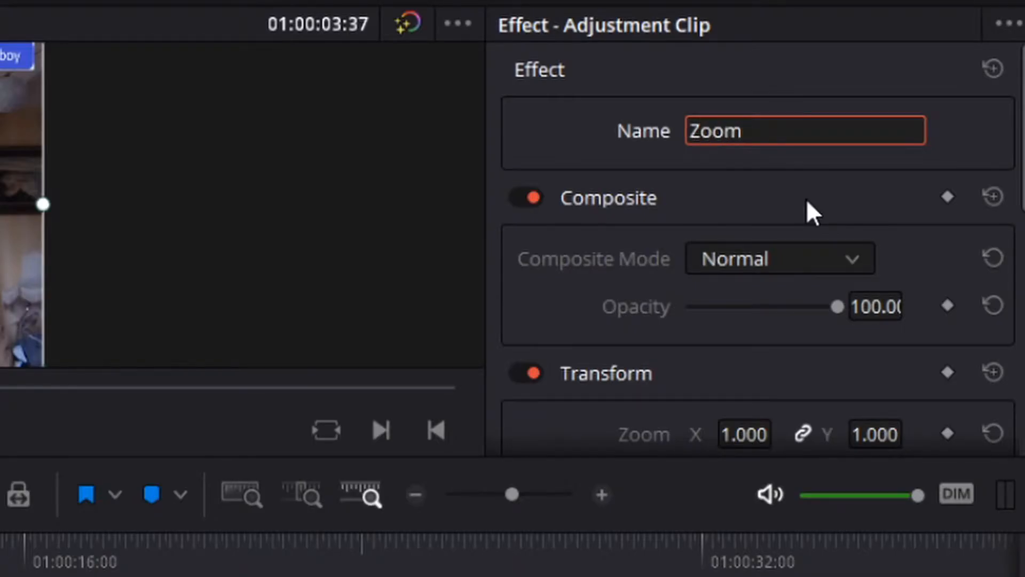
- Set the adjustment clip's zoom to 1.240, its position to X 18, Y 74 and its anchor point to X -11, Y 8
drag(1023, 199, 1023, 216)
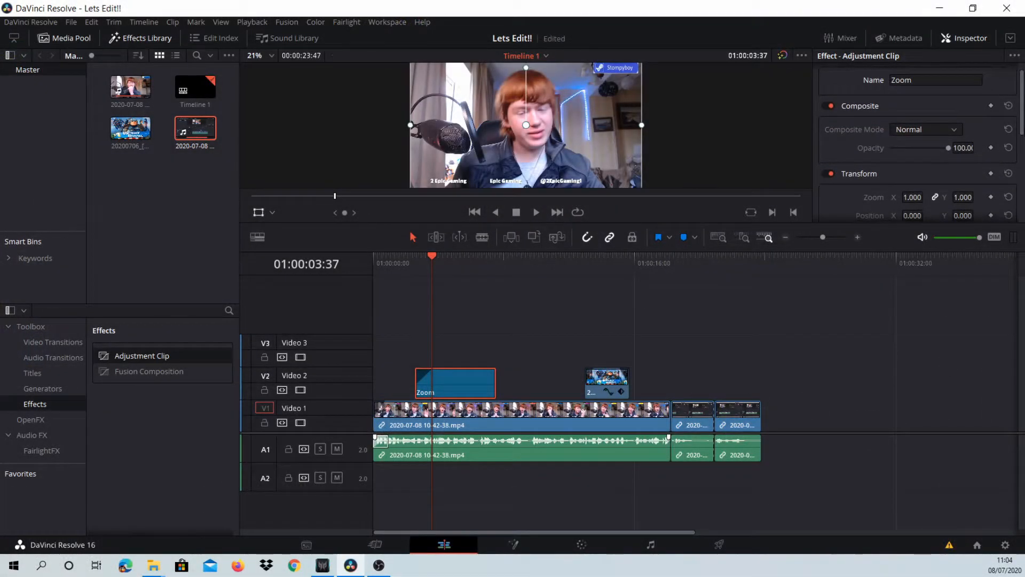
drag(1023, 129, 1022, 121)
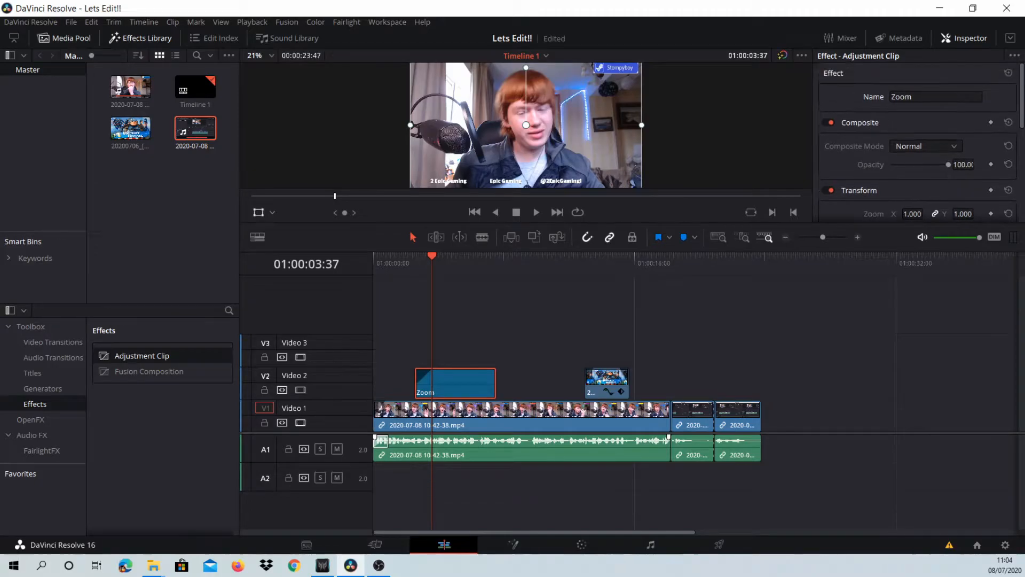
scroll(1000, 185, down, 3)
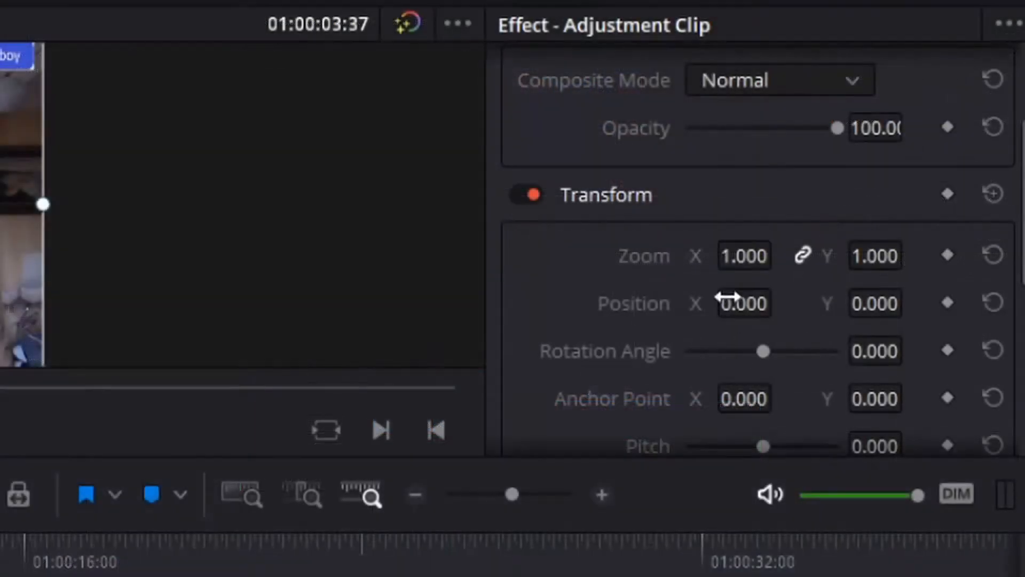
drag(731, 252, 782, 253)
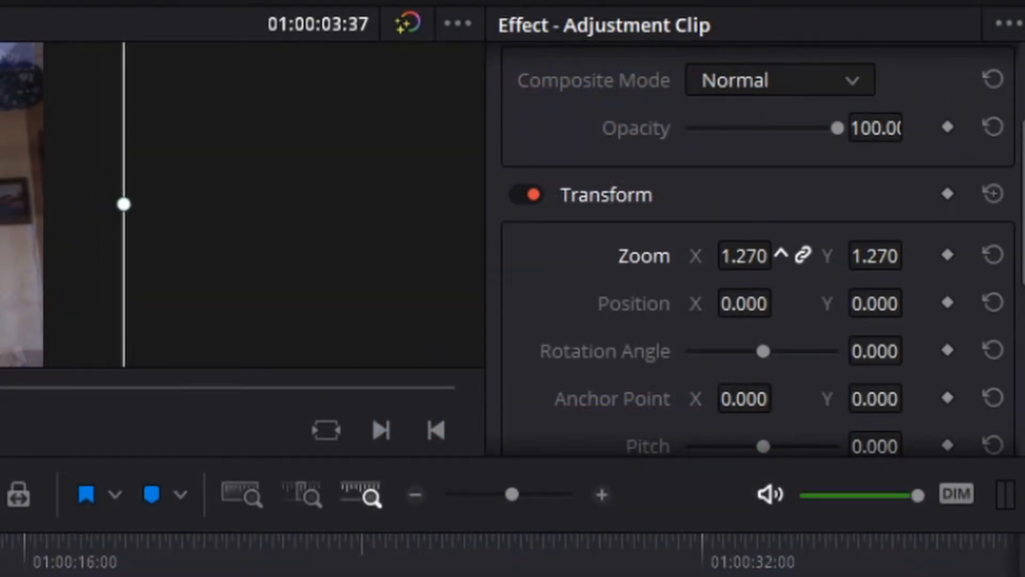
drag(876, 256, 852, 263)
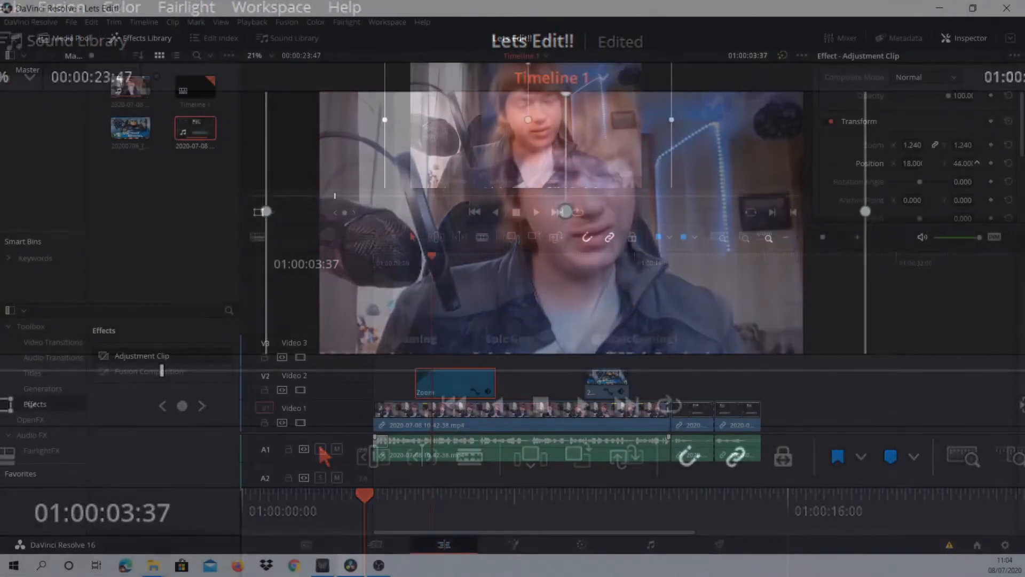
drag(1024, 152, 1023, 172)
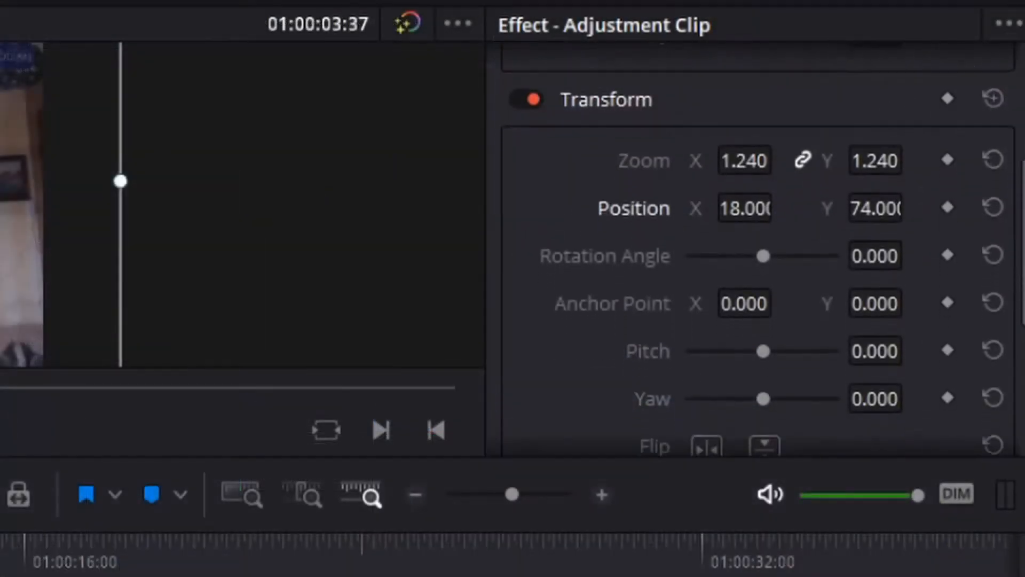
drag(753, 275, 781, 276)
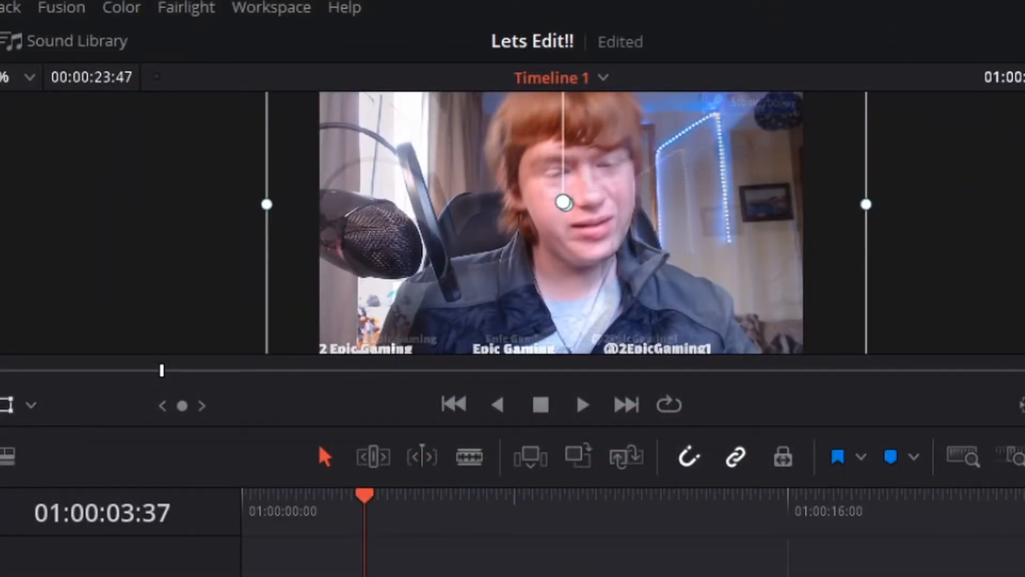
- Try out the adjustment clip's pitch and yaw, including yaw at 1.500 and -1.500, and reset both
drag(963, 136, 991, 147)
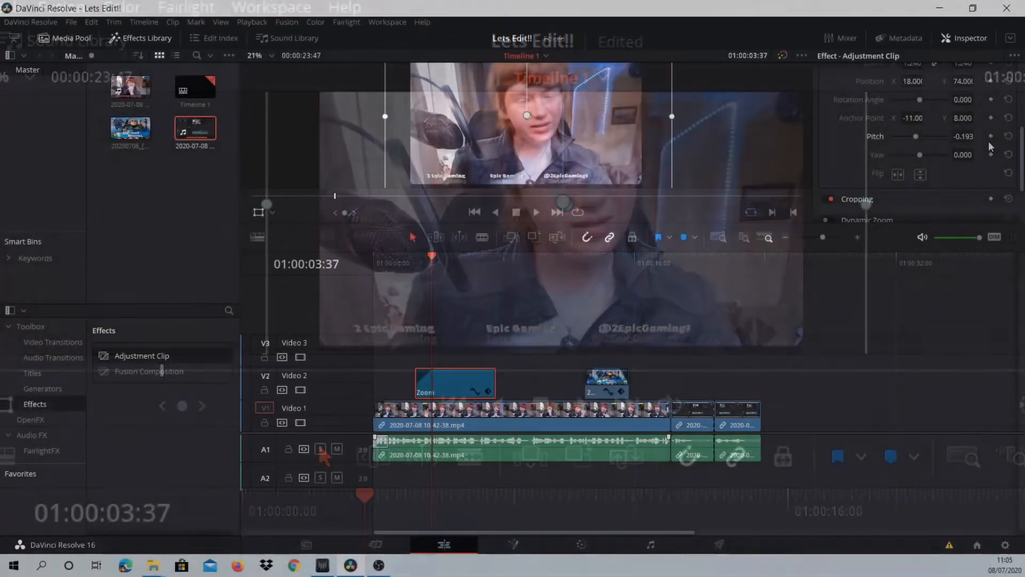
click(1008, 138)
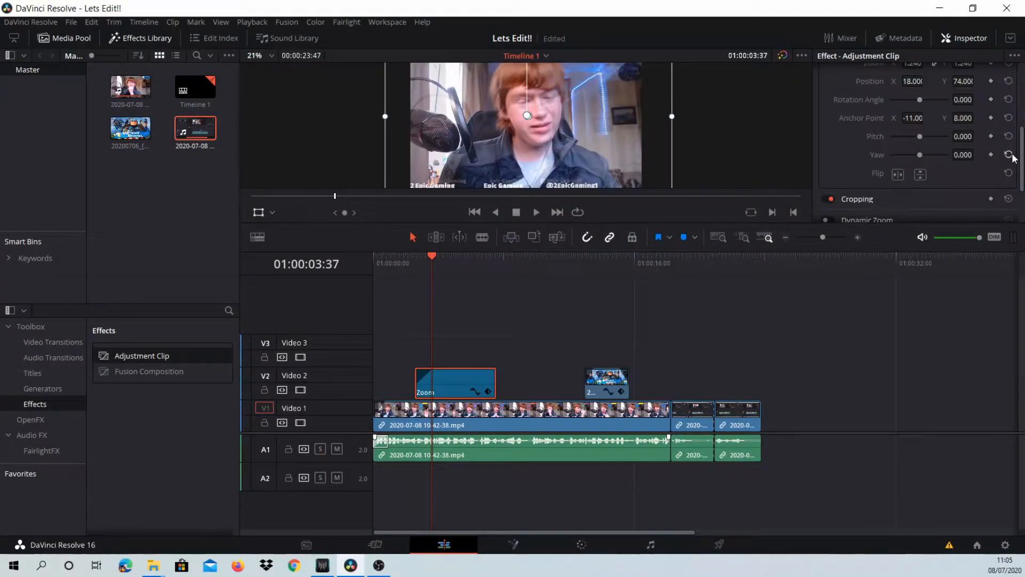
drag(923, 158, 997, 161)
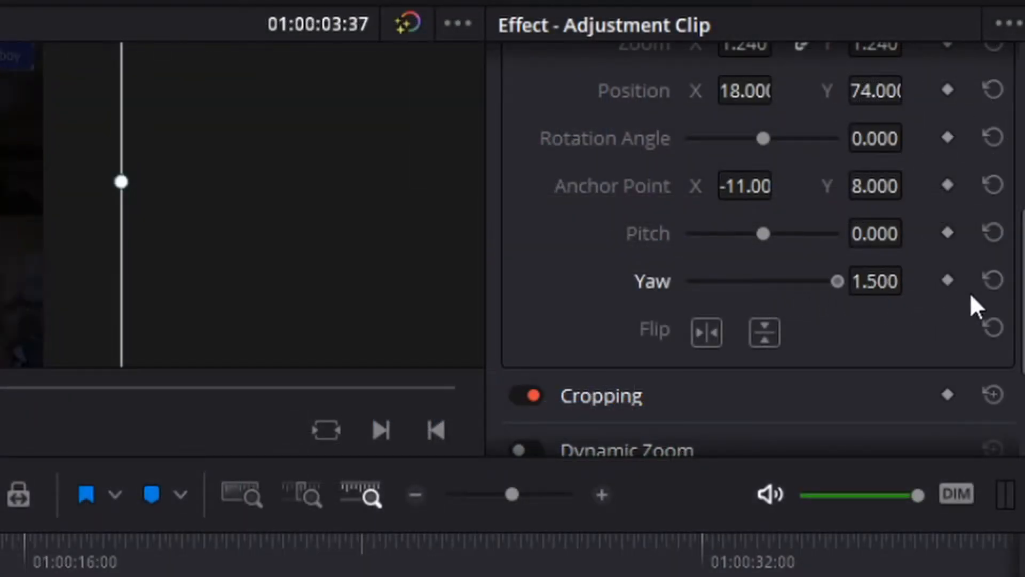
drag(836, 282, 564, 294)
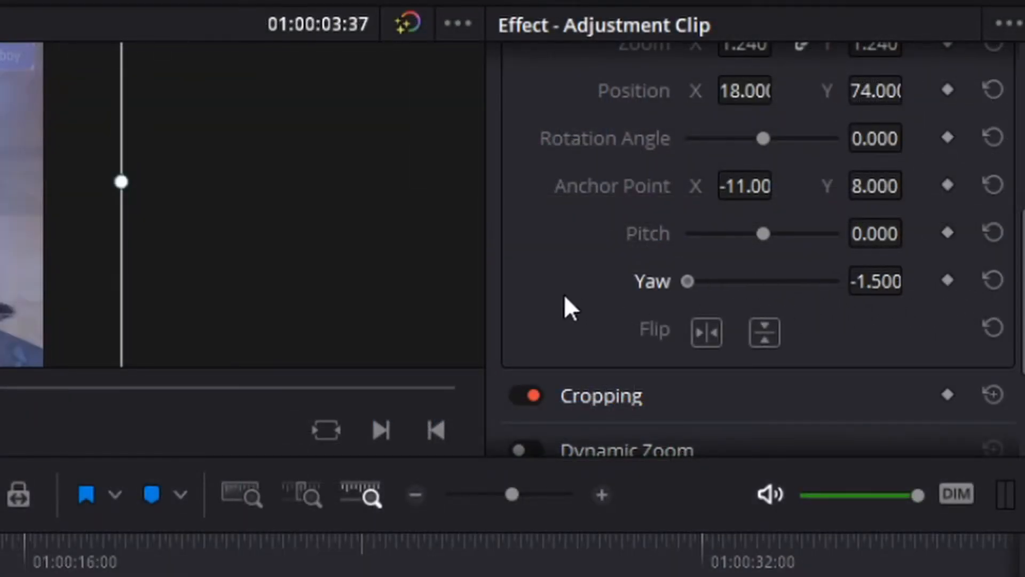
click(992, 278)
- Play the timeline through the Zoom adjustment clip to review the zoomed section from start to end
drag(440, 257, 411, 264)
key(space)
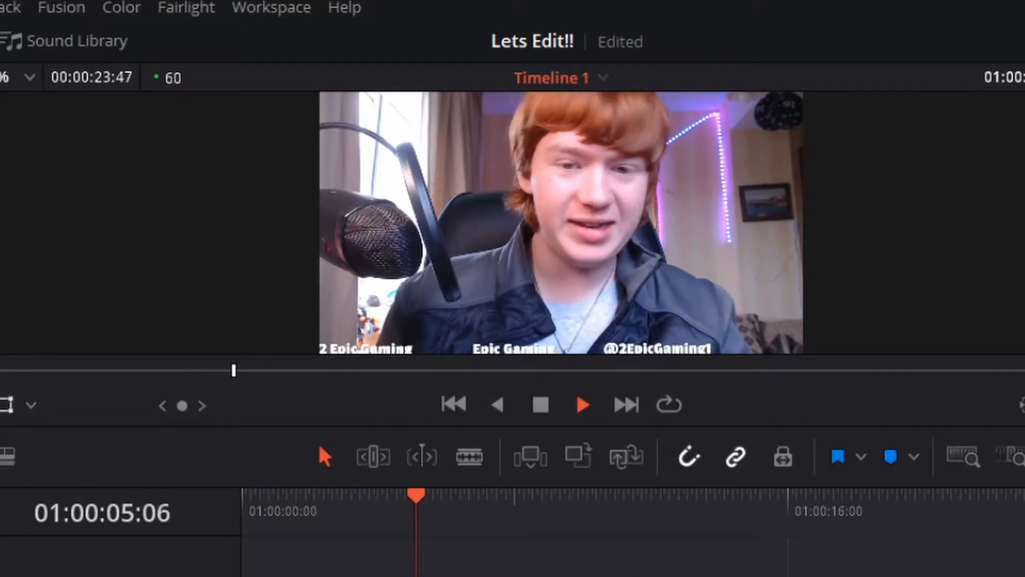
key(space)
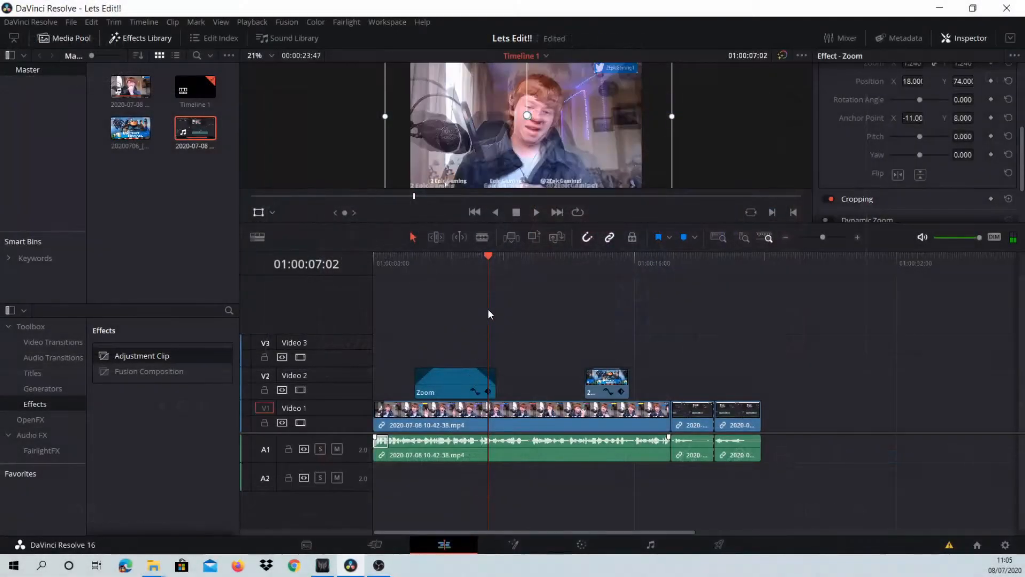
drag(488, 309, 465, 313)
key(space)
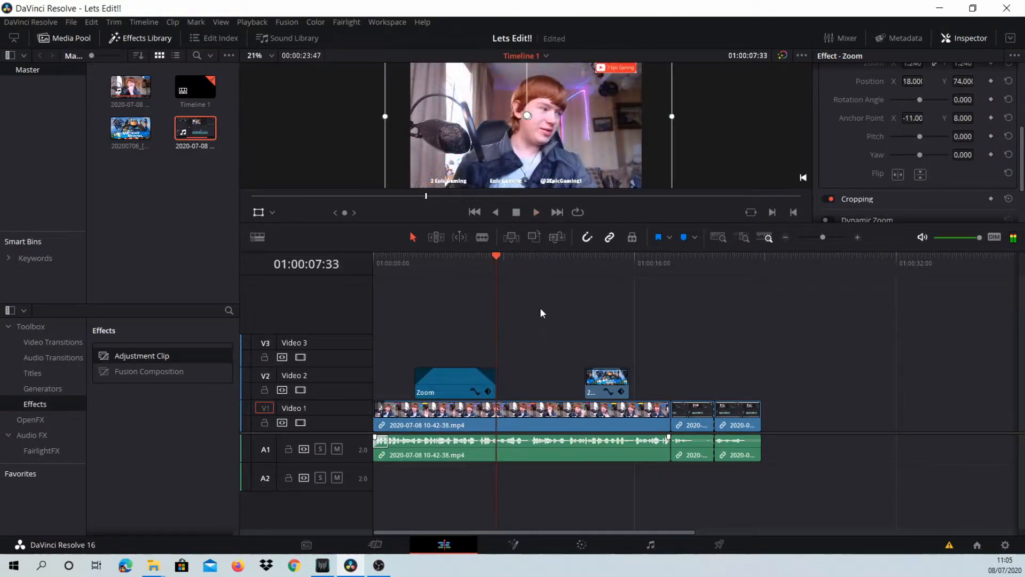
key(space)
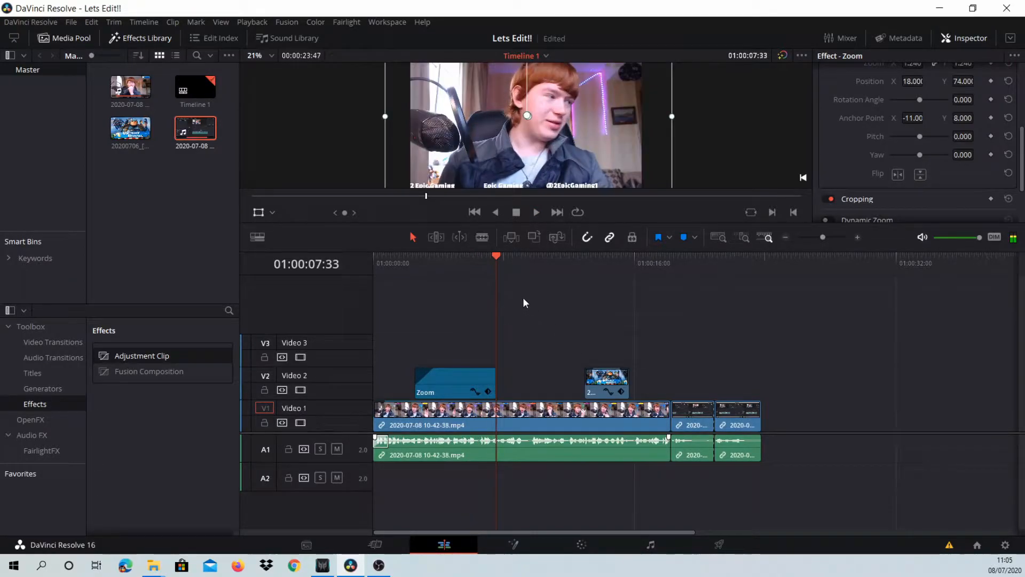
- Try to apply a Cross Dissolve and an Additive Dissolve at the end of the Zoom clip, and play past it
click(38, 357)
click(53, 342)
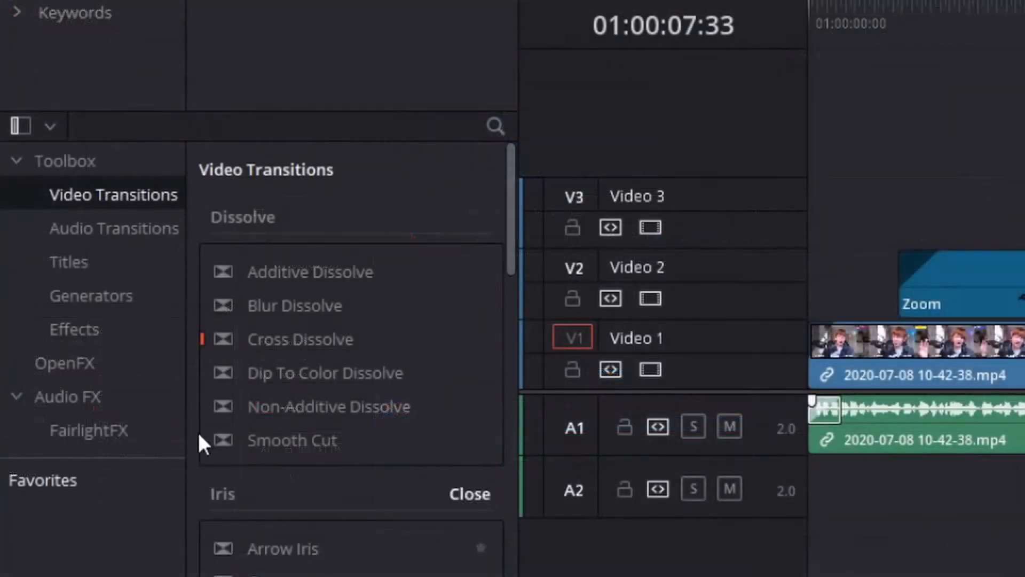
click(288, 340)
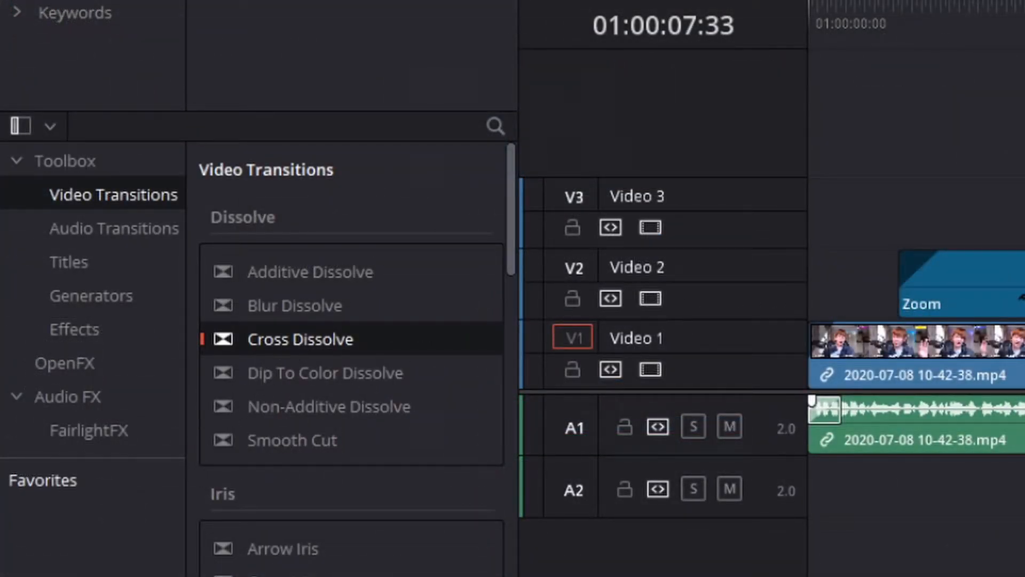
drag(347, 342, 485, 407)
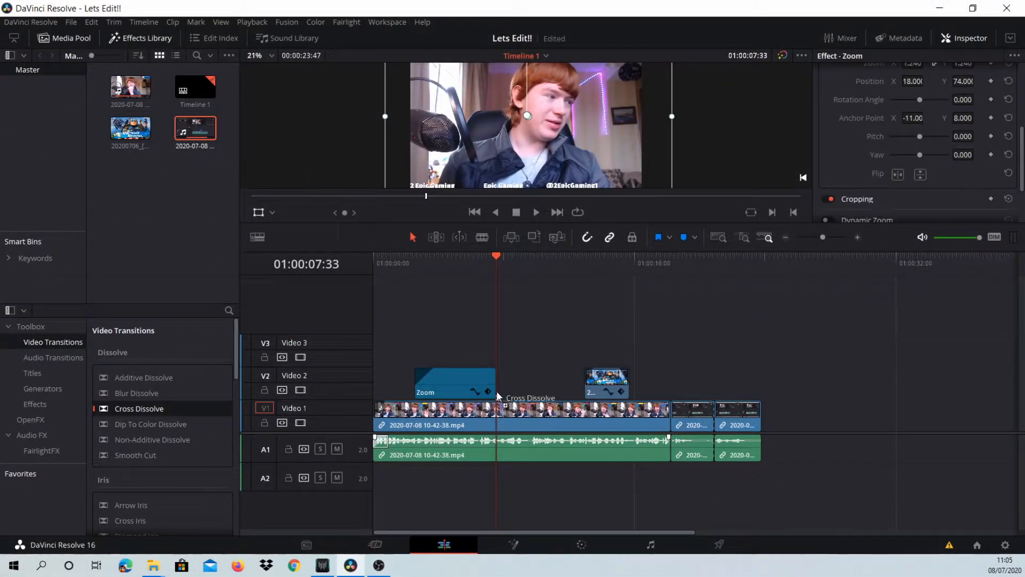
drag(176, 381, 496, 376)
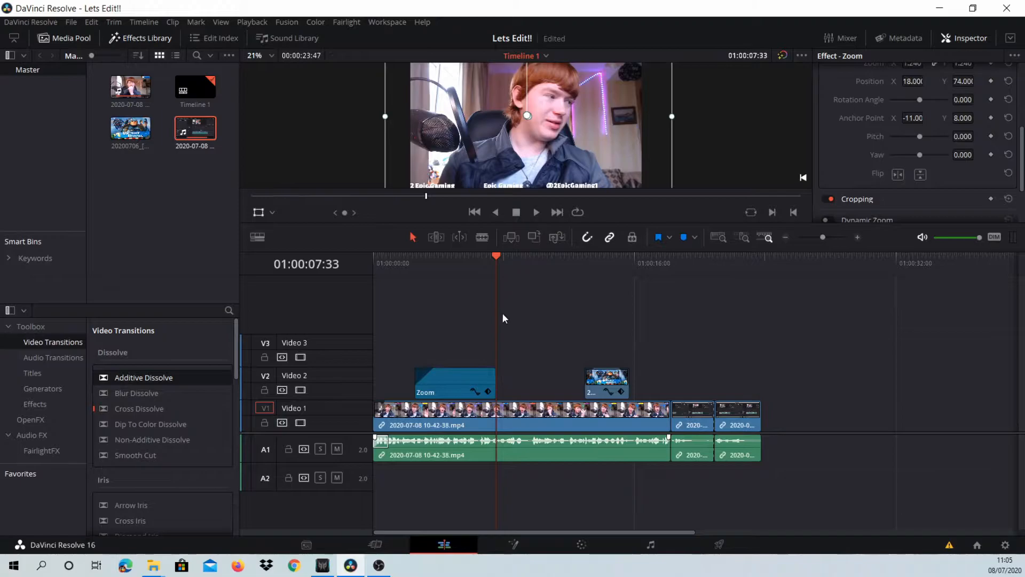
click(482, 319)
key(space)
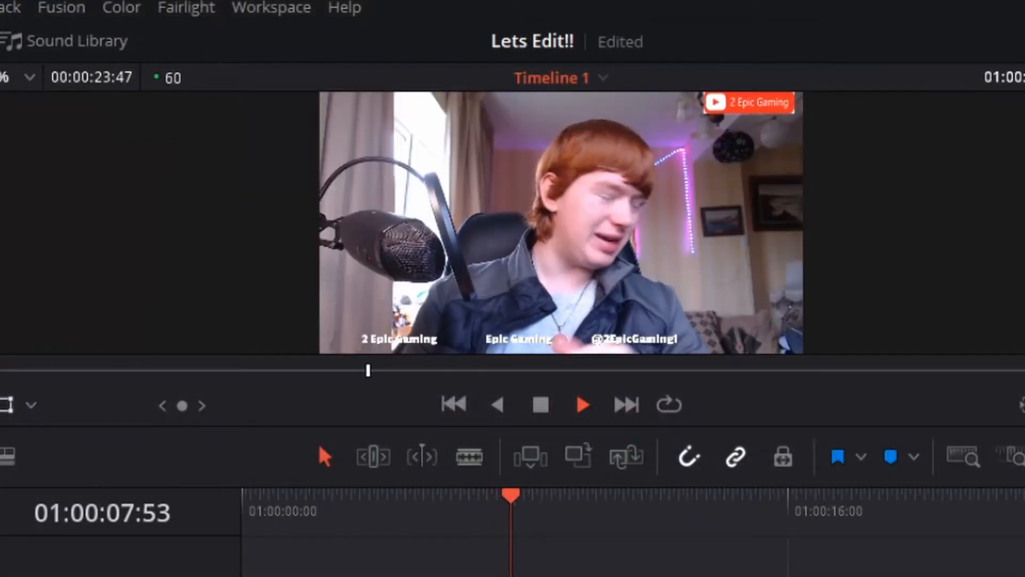
key(space)
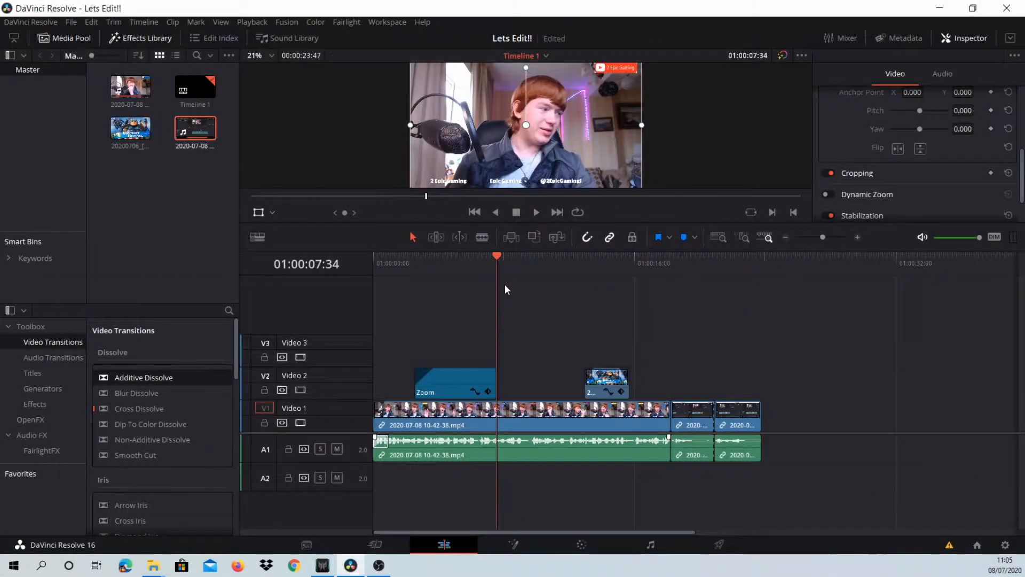
- Cut the Zoom adjustment clip from Video 2
click(470, 328)
click(483, 373)
right_click(484, 375)
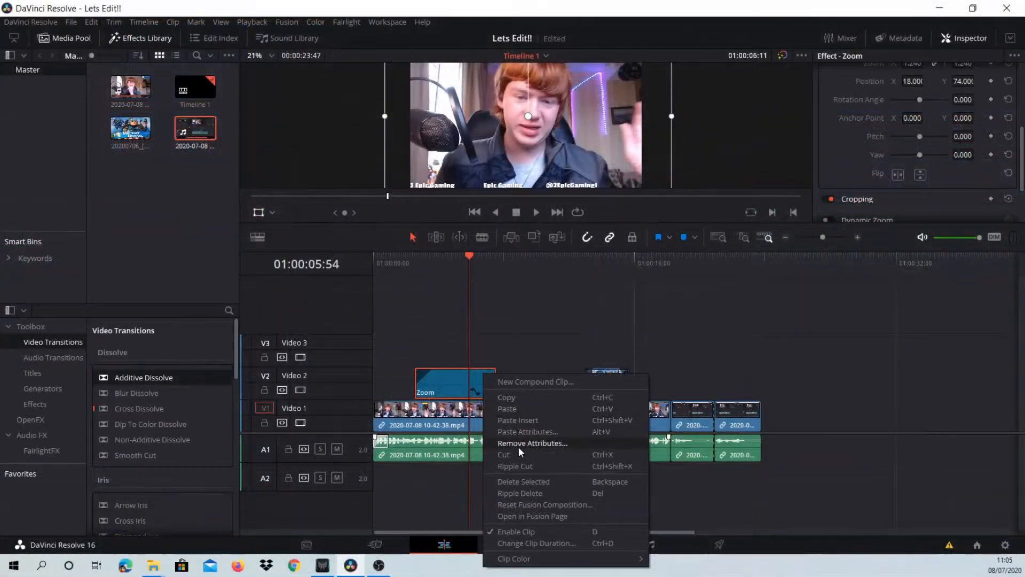
click(517, 454)
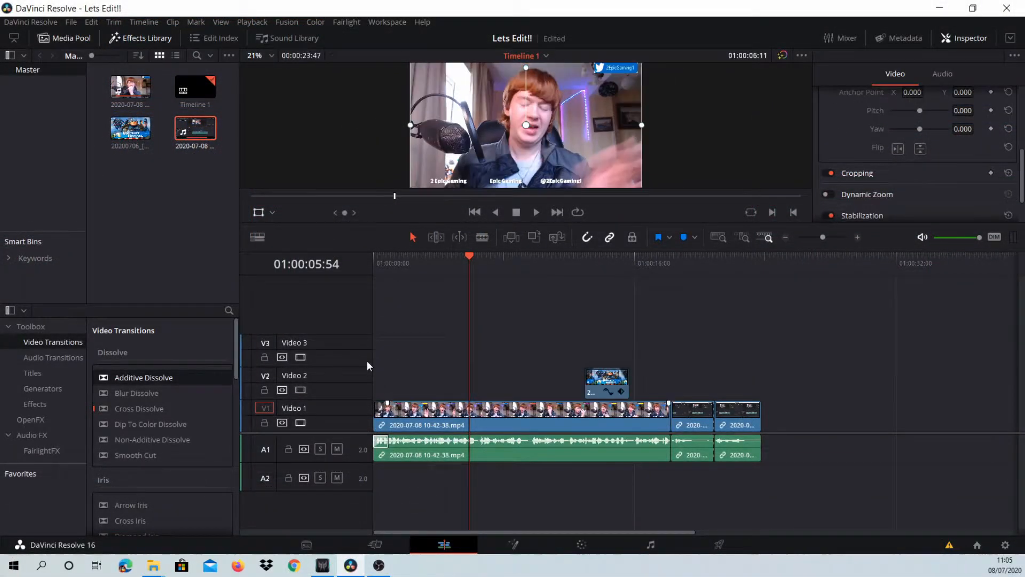
- Scrub back to 01:00:04:13, look at the paste options on Video 2 and select the first clip on Video 1
drag(471, 320, 441, 342)
right_click(475, 370)
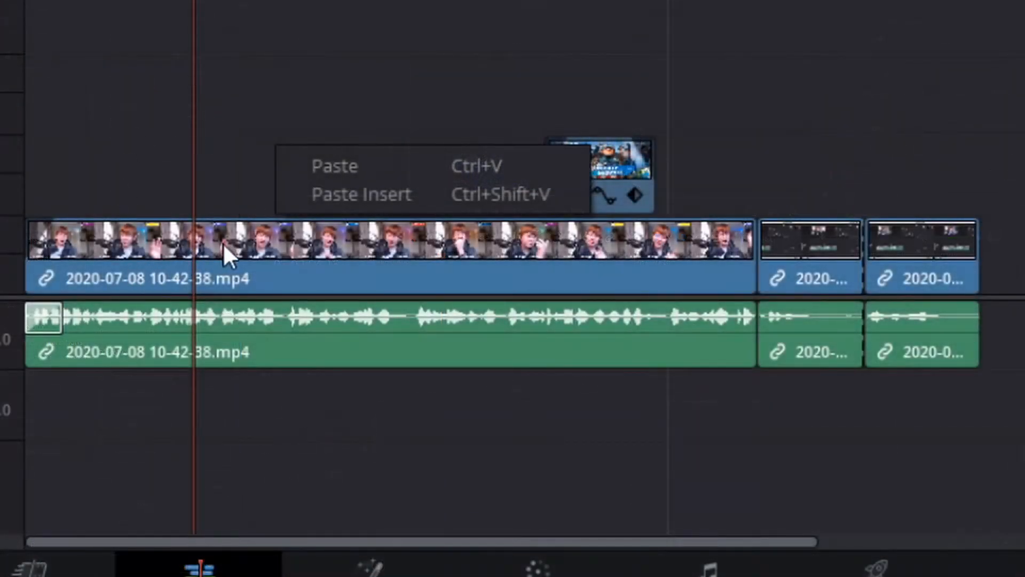
click(226, 243)
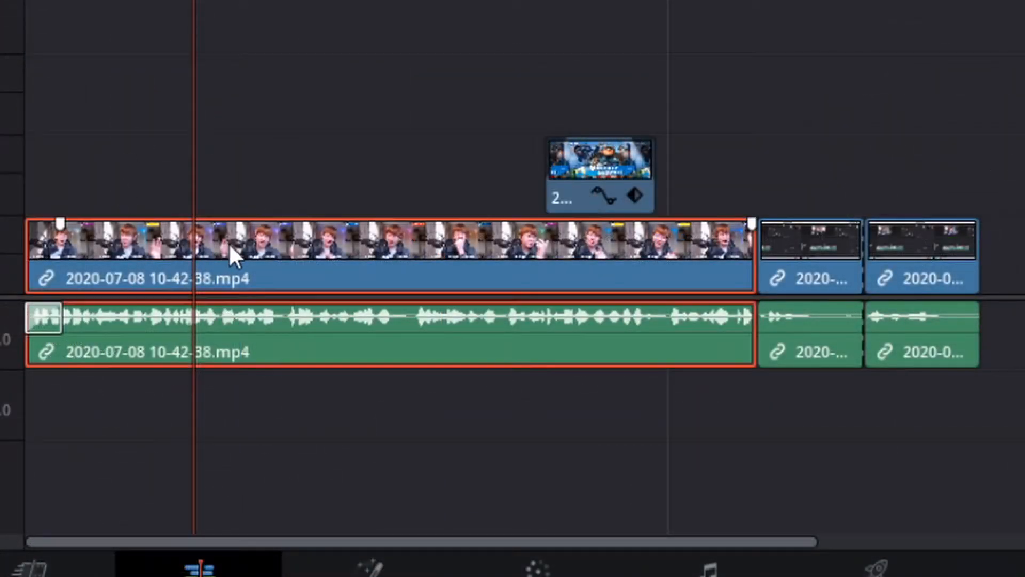
- Look through the options for the first clip on Video 1, open its Take Selector and undo it
right_click(300, 68)
click(360, 261)
right_click(355, 247)
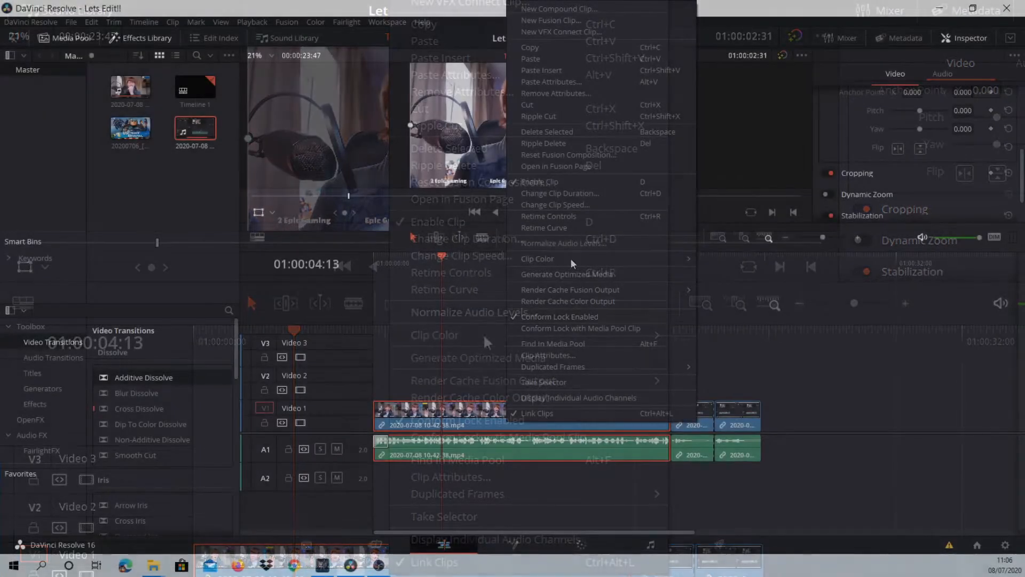
mouse_move(620, 258)
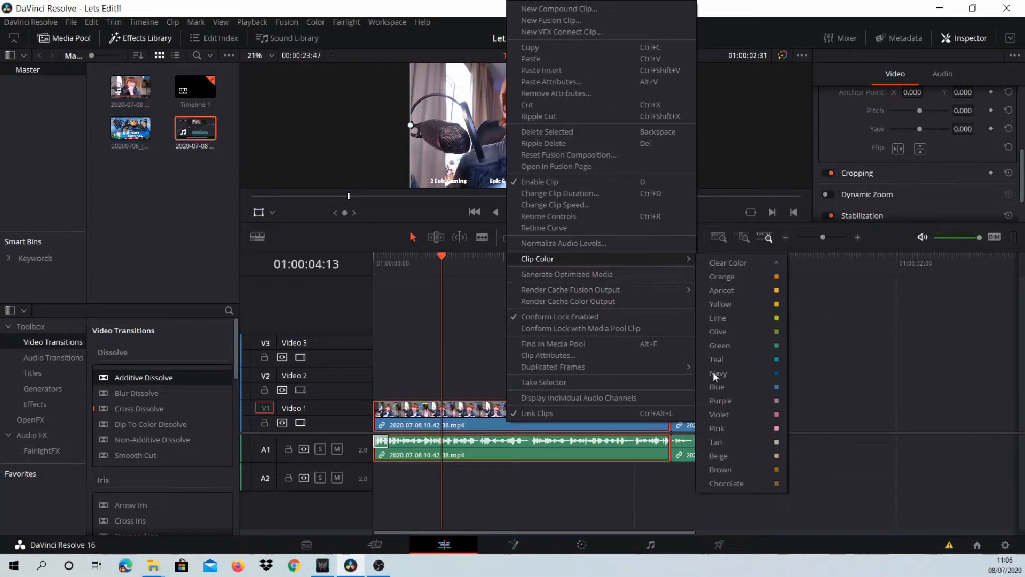
mouse_move(625, 291)
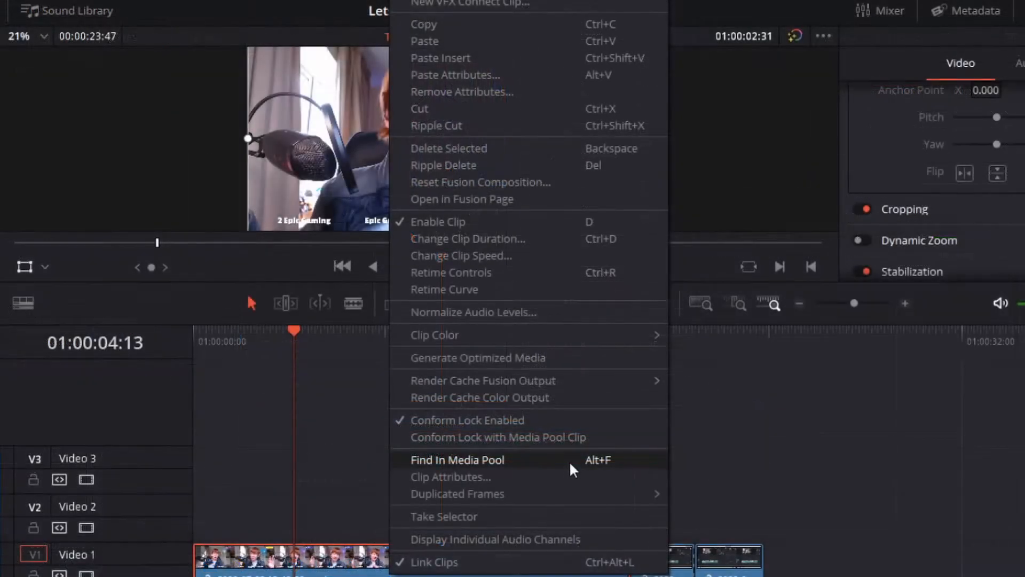
mouse_move(486, 498)
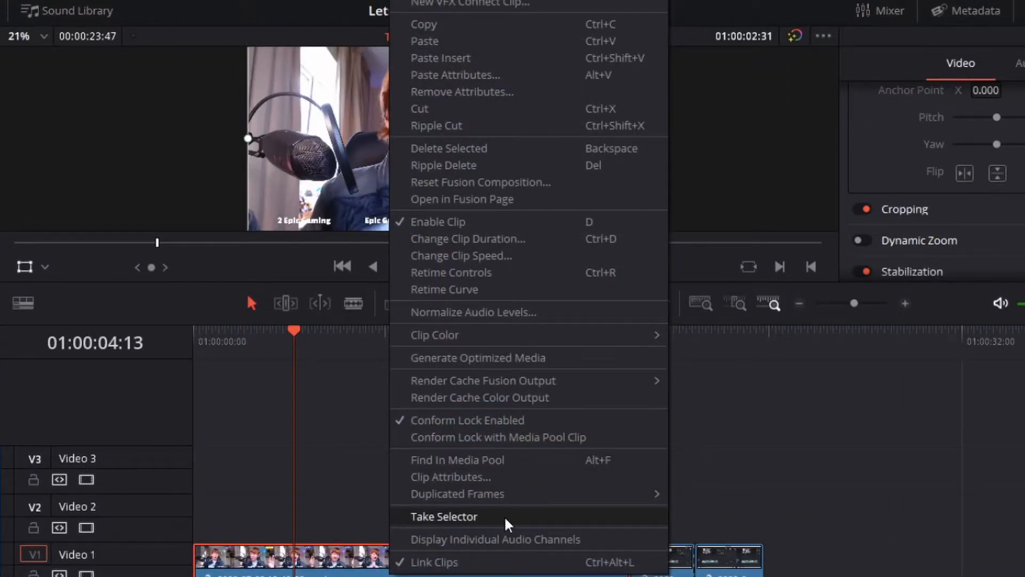
click(442, 516)
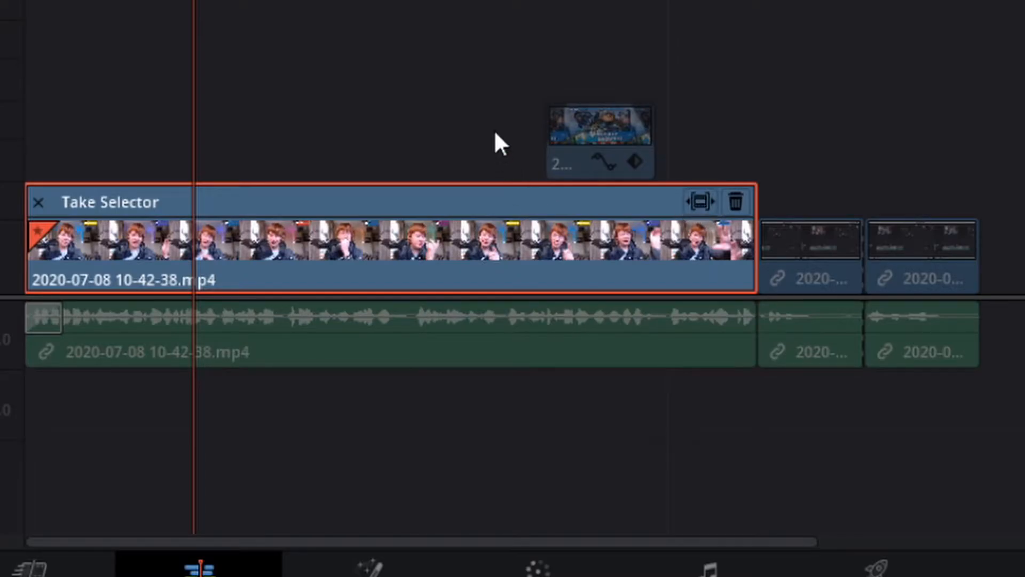
key(ctrl+z)
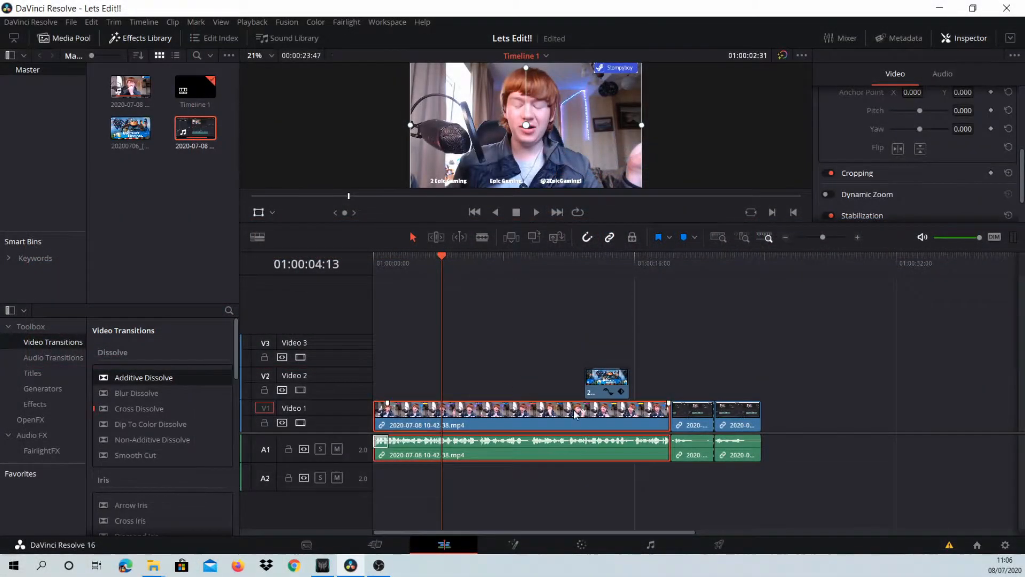
- Try switching Dynamic Zoom on for the first Video 1 clip and switch it back off
scroll(911, 213, down, 1)
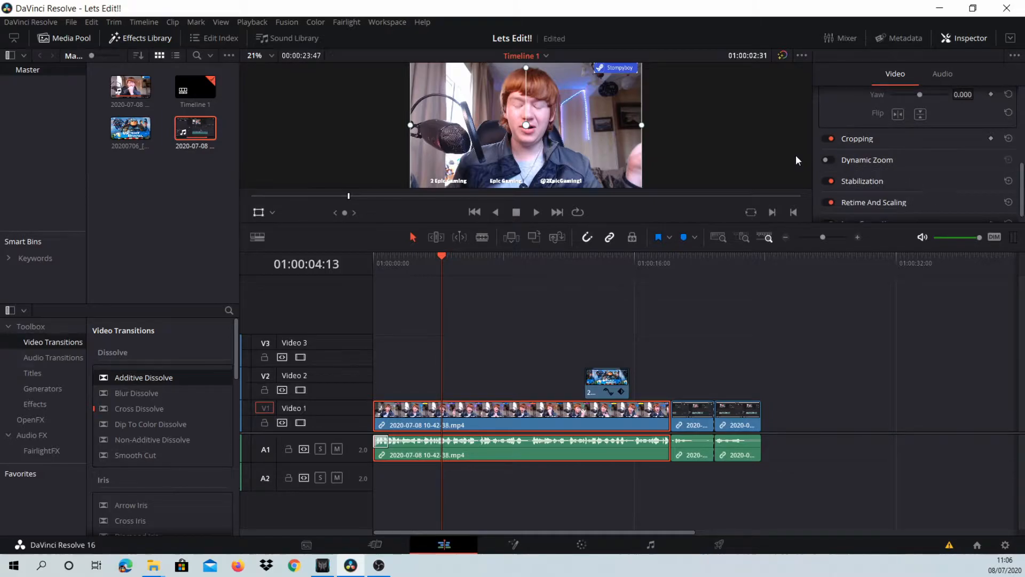
click(828, 160)
click(614, 184)
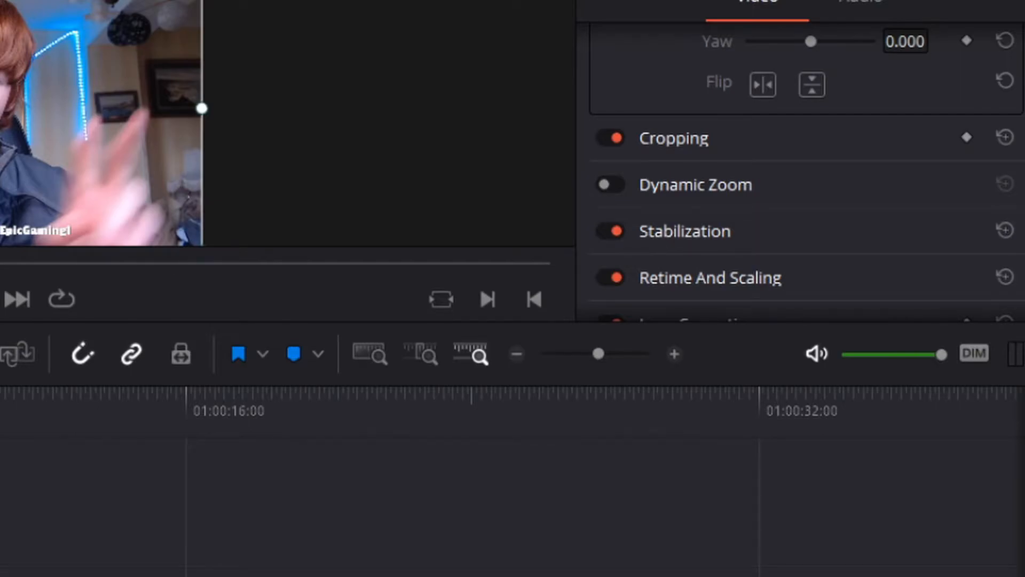
- Look at the timeline view options and browse the Dissolve, Iris, Motion and Shape video transitions
click(256, 235)
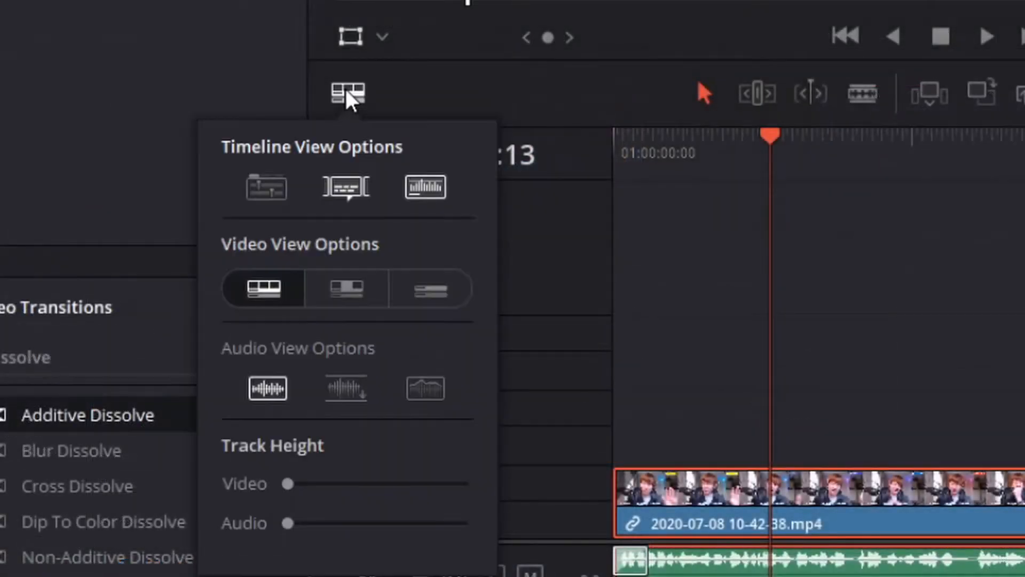
click(348, 92)
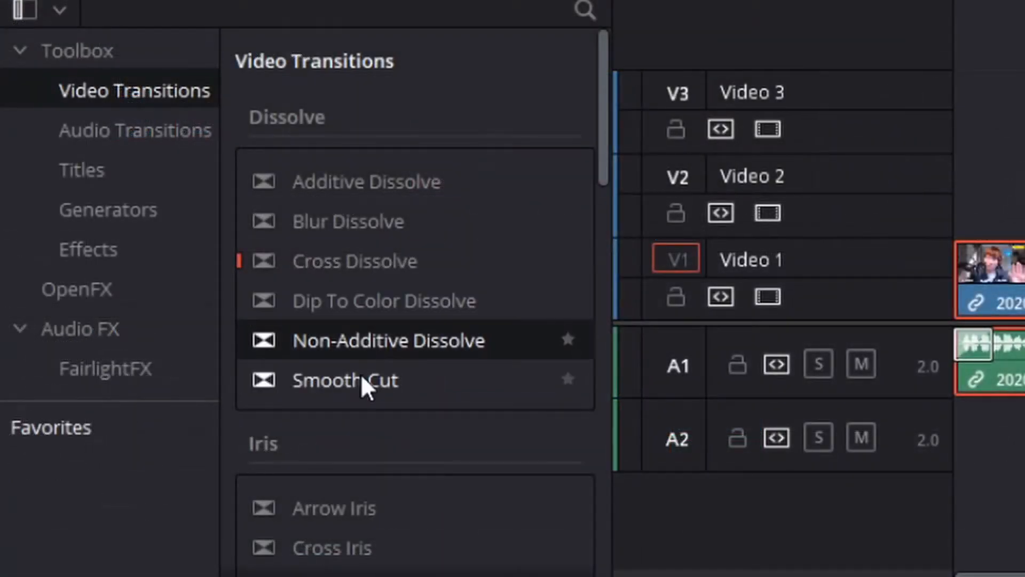
scroll(374, 374, down, 3)
scroll(428, 339, down, 3)
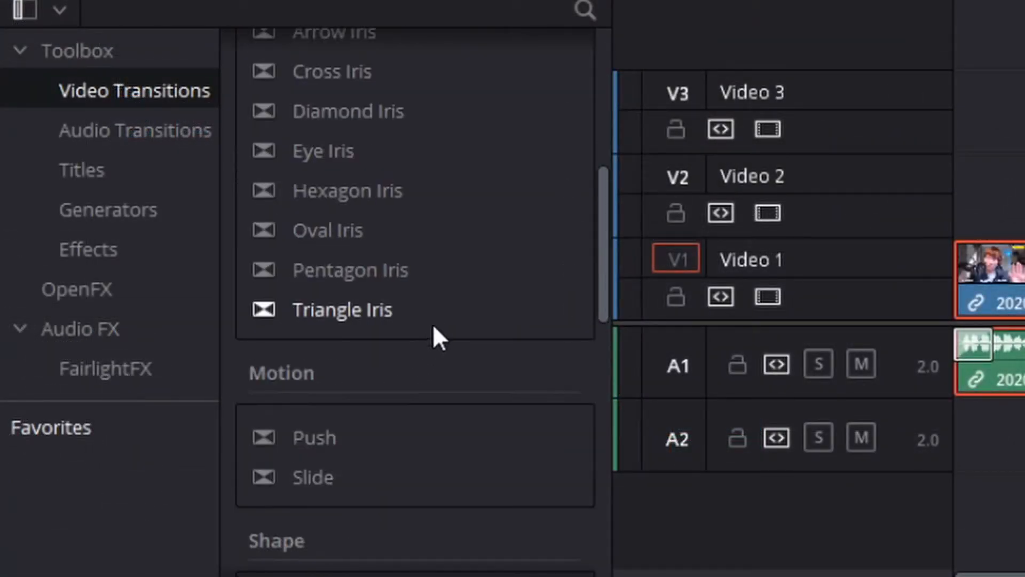
scroll(430, 307, down, 5)
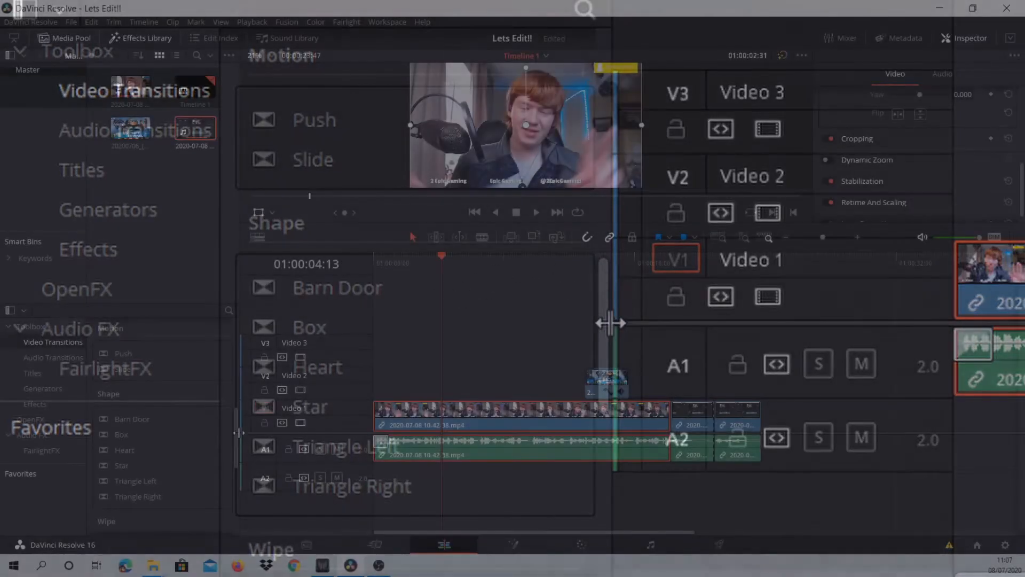
drag(235, 434, 258, 437)
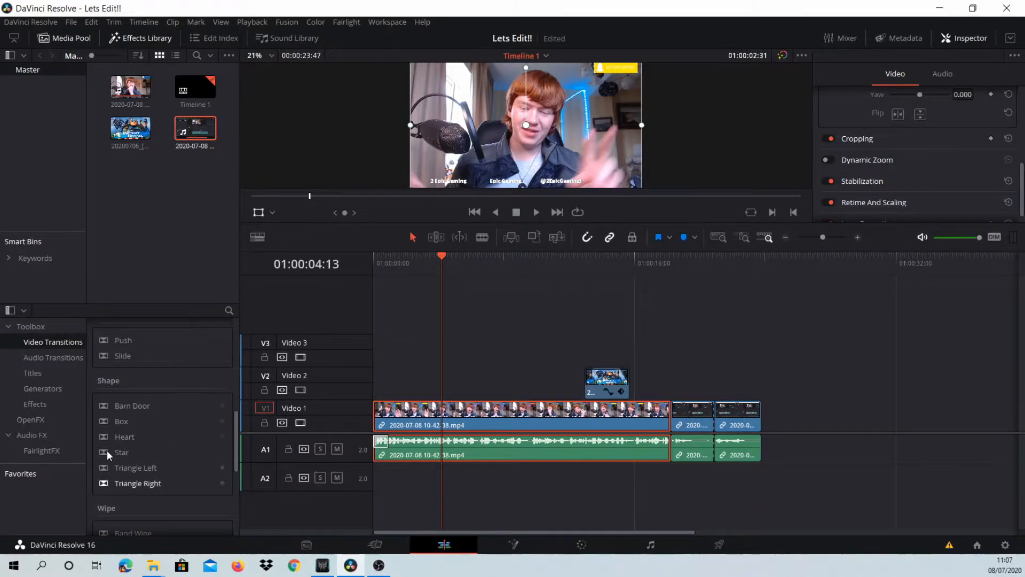
scroll(144, 459, up, 3)
scroll(144, 453, up, 5)
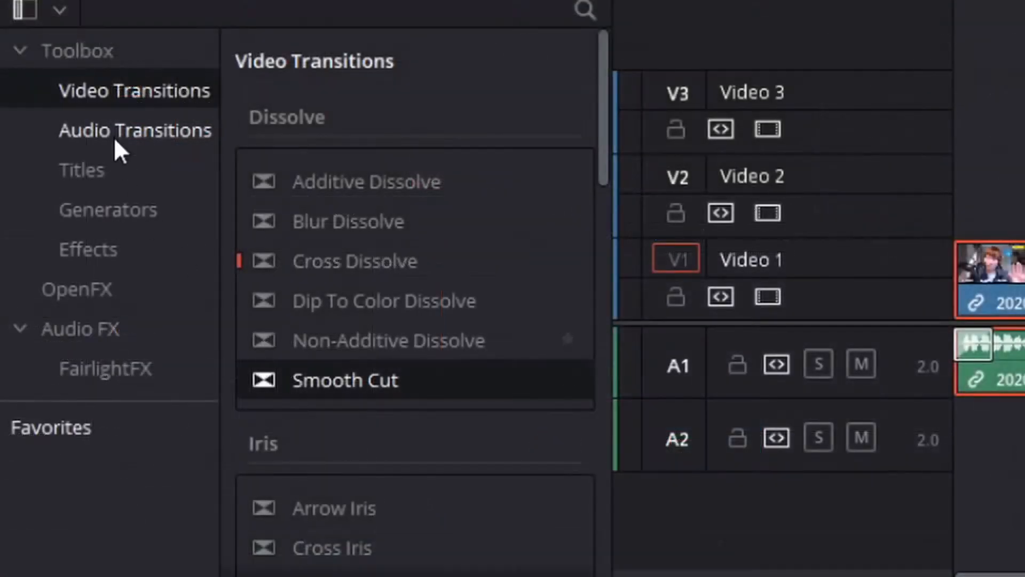
- Browse the Audio Transitions and Generators categories of the effects library
click(114, 137)
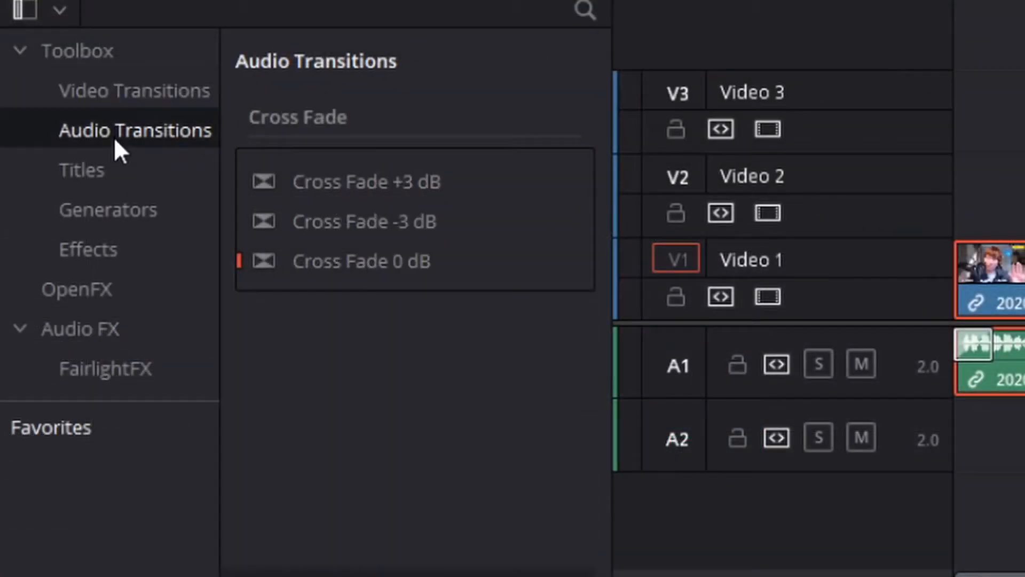
click(101, 90)
click(106, 199)
scroll(361, 401, down, 1)
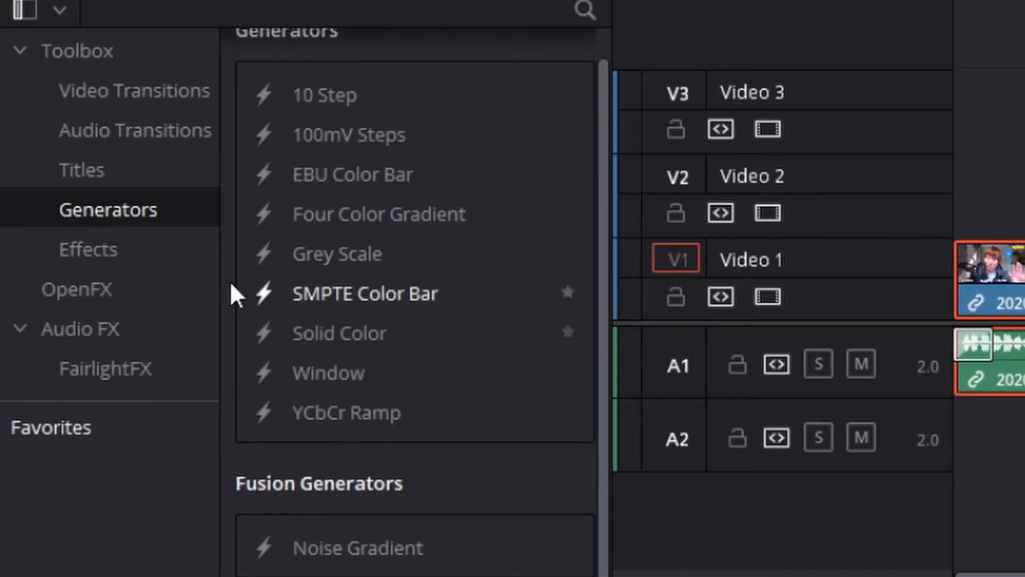
- Add a Fusion Composition effect to Video 2 starting at 01:00:03:33 and select it
click(107, 249)
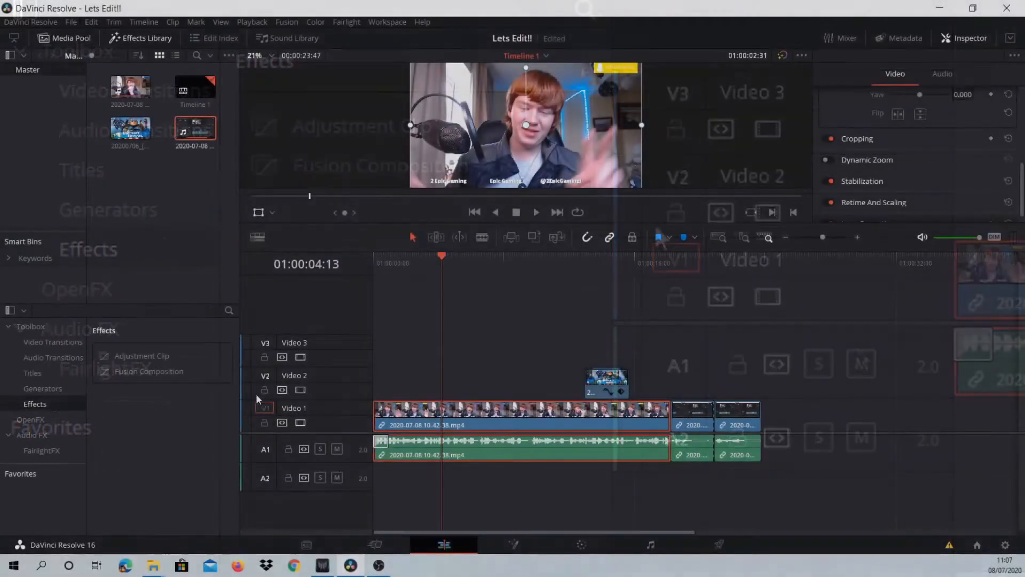
drag(165, 372, 454, 358)
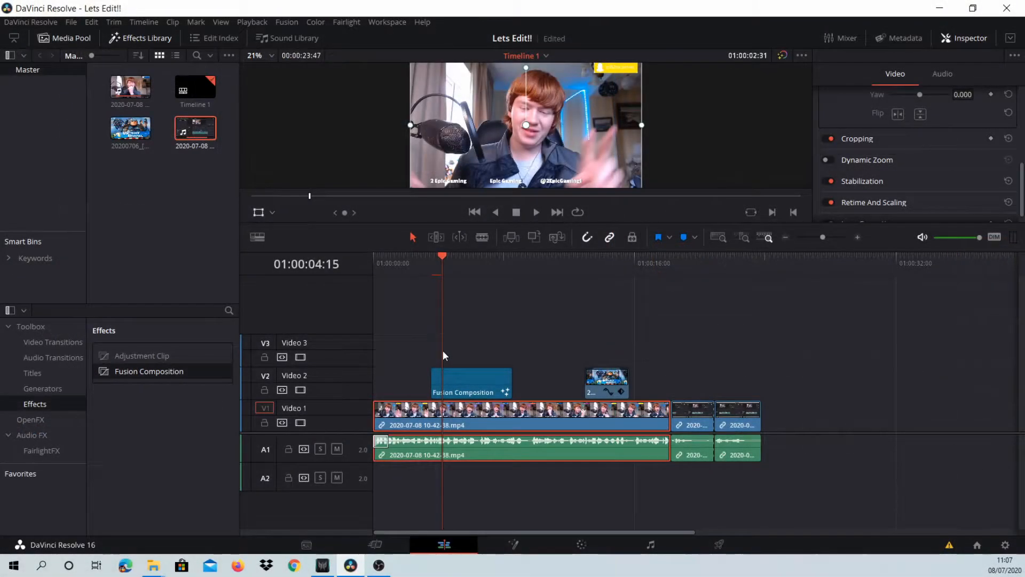
drag(444, 352, 439, 353)
click(459, 393)
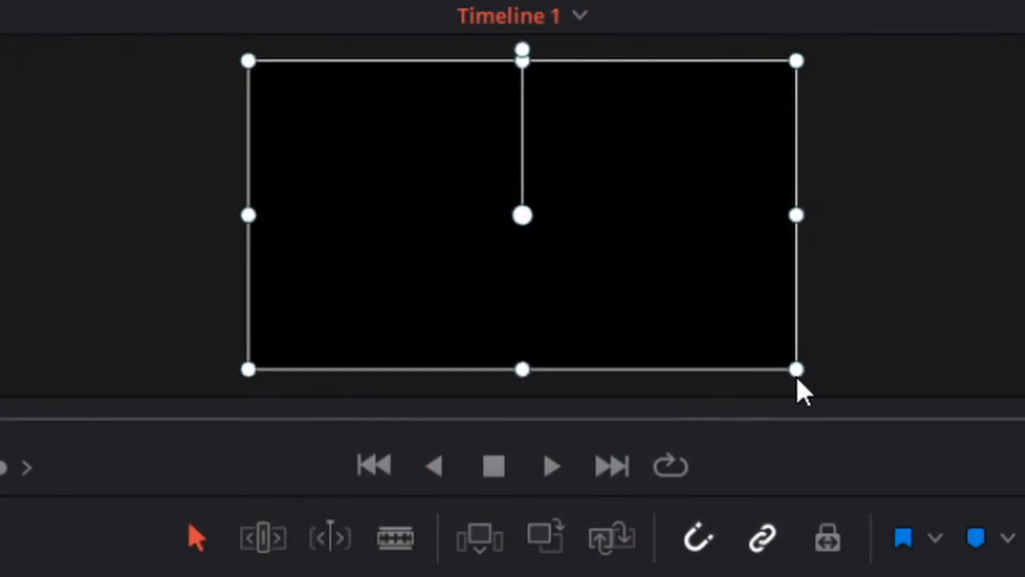
- Scale the Fusion Composition down to a zoom of 0.712 and set its composite mode to Color
drag(797, 377, 773, 331)
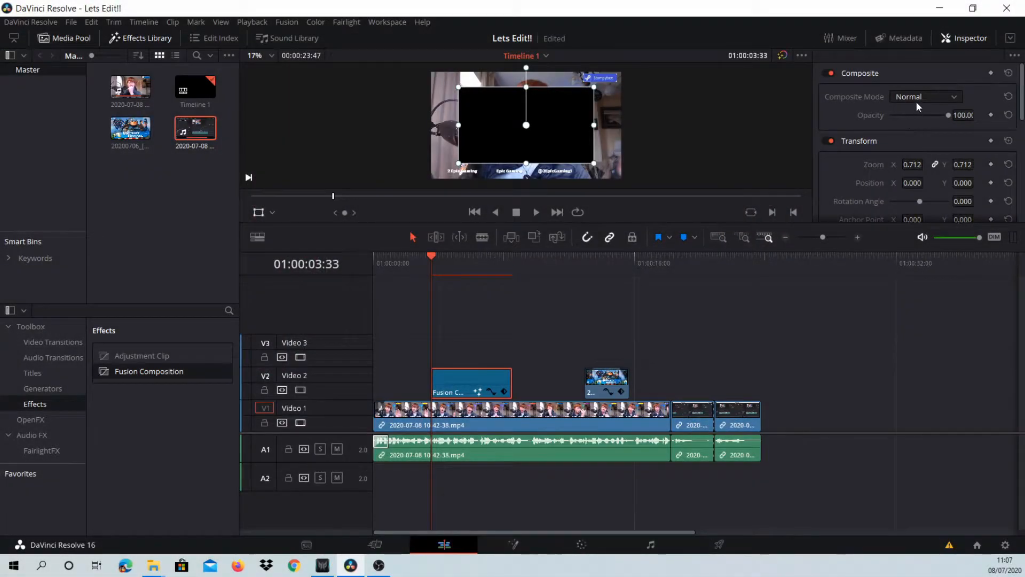
click(916, 101)
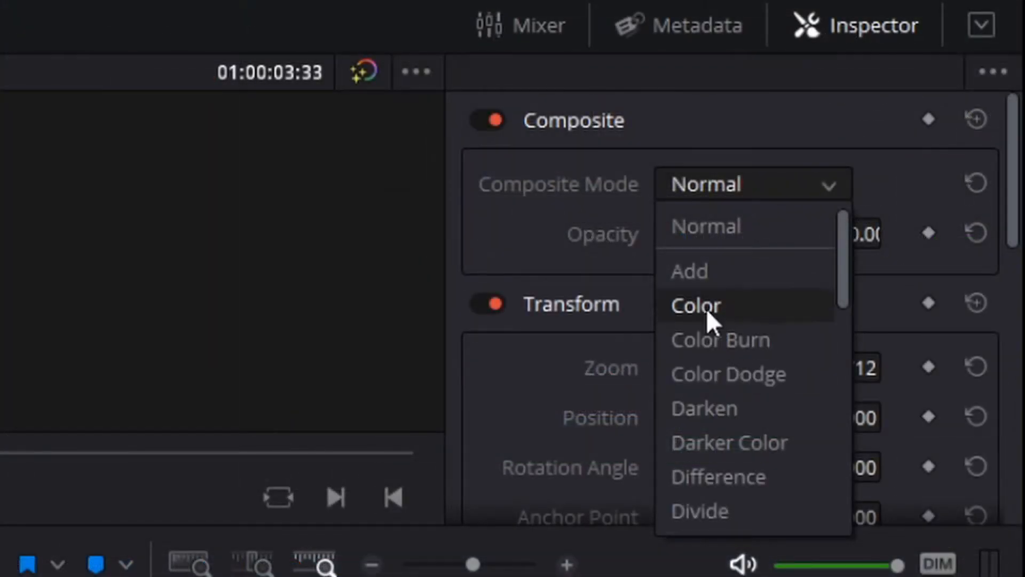
click(697, 306)
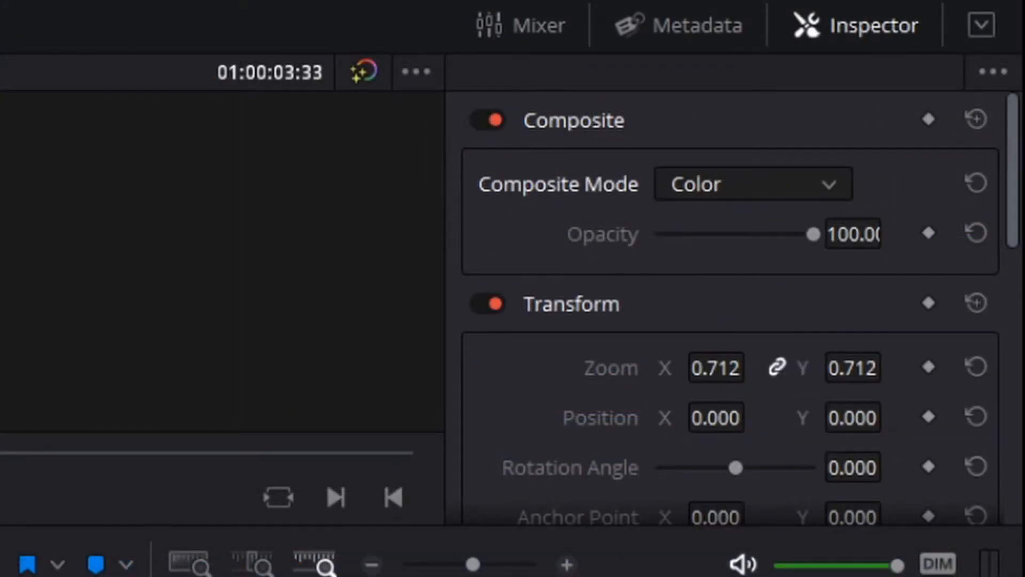
- Resize the black-and-white Fusion Composition area over the picture, ending with a zoom of 1.138
drag(594, 163, 624, 183)
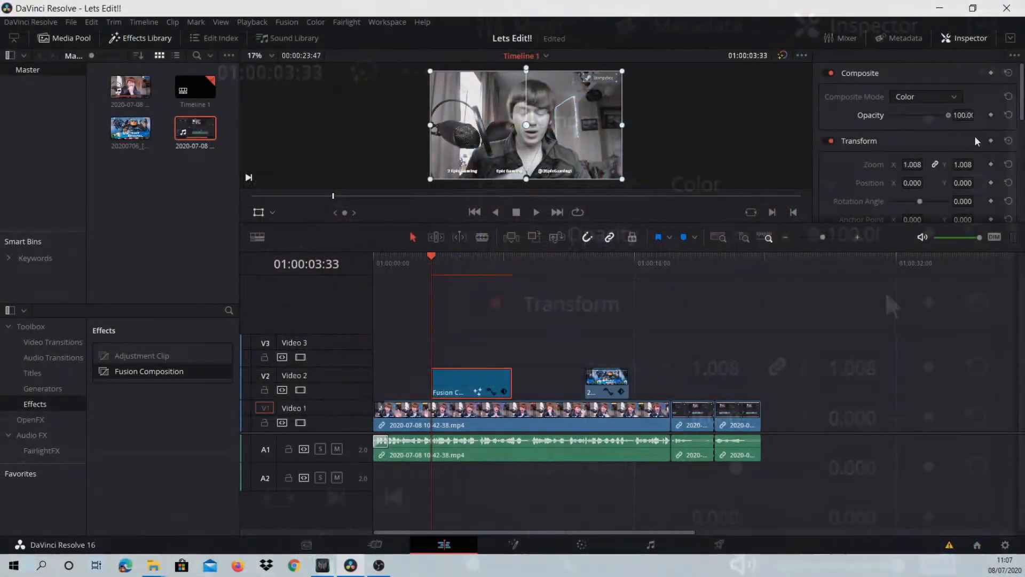
drag(716, 274, 682, 274)
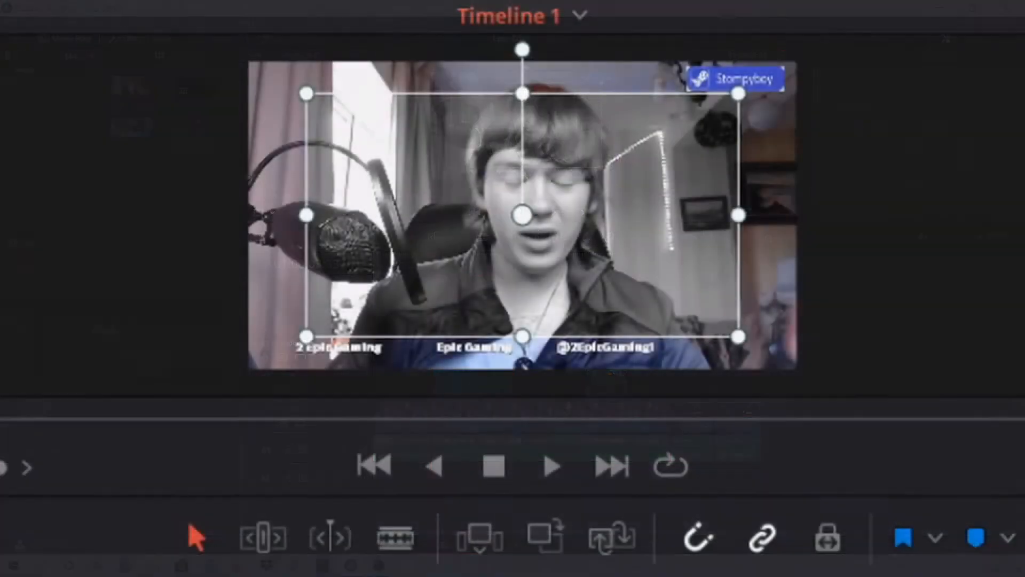
mouse_move(913, 130)
mouse_down()
mouse_move(936, 130)
mouse_move(896, 130)
mouse_move(932, 130)
mouse_move(921, 129)
mouse_up()
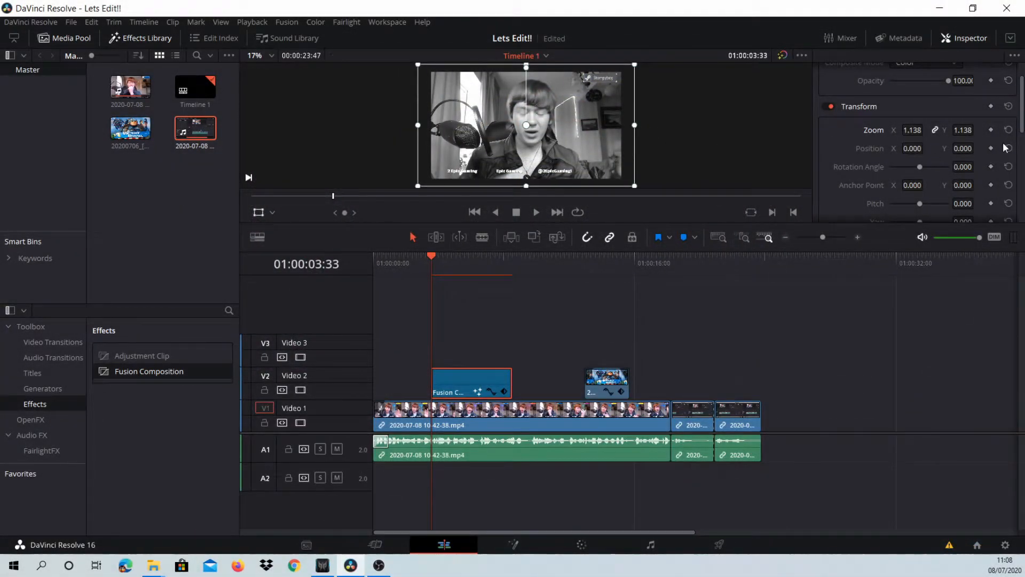
- Review the Fusion Composition's Transform, Cropping, Dynamic Zoom and Stabilization settings, and return to its Composite settings
scroll(1005, 148, down, 5)
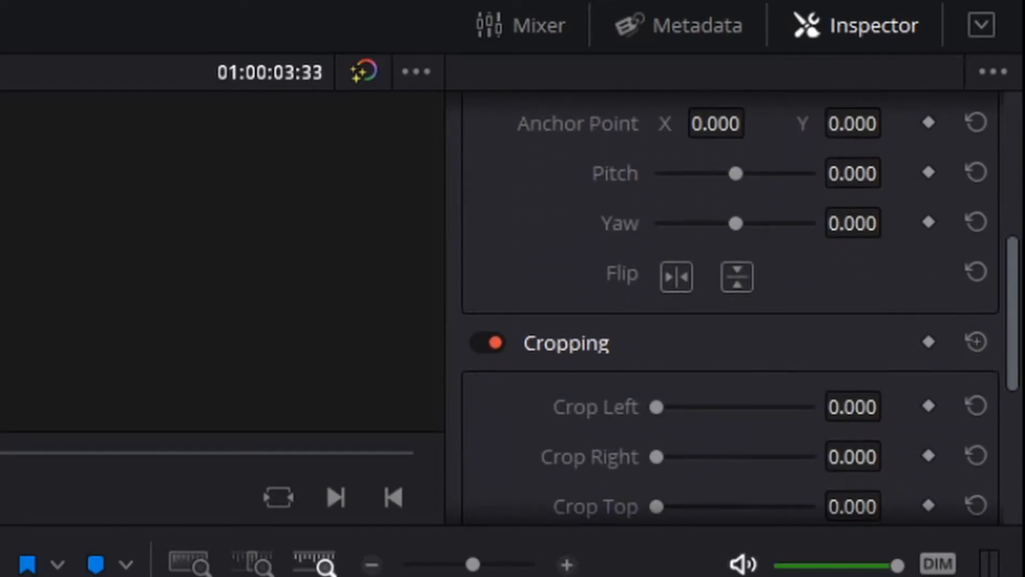
scroll(731, 309, down, 6)
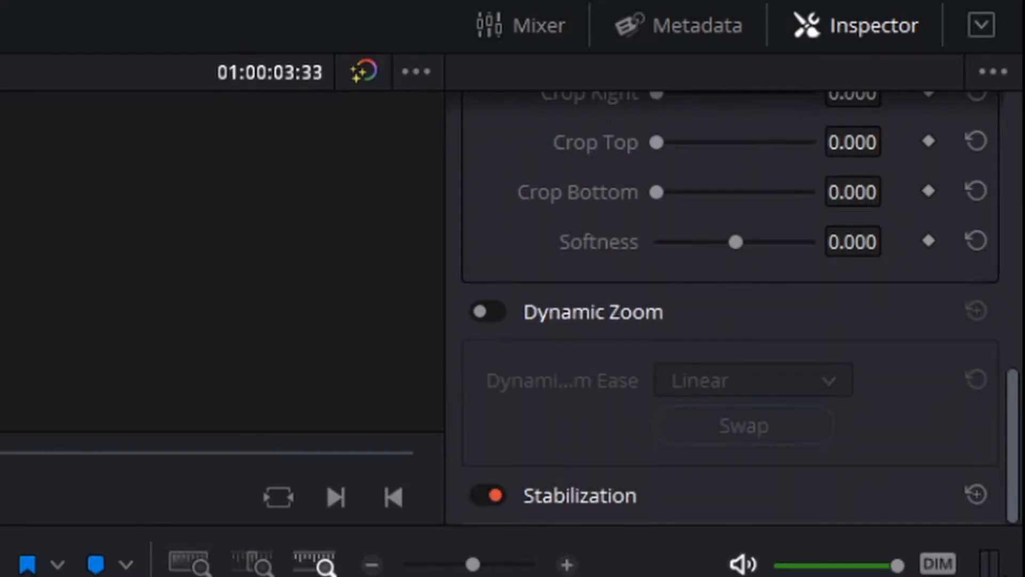
scroll(731, 310, up, 5)
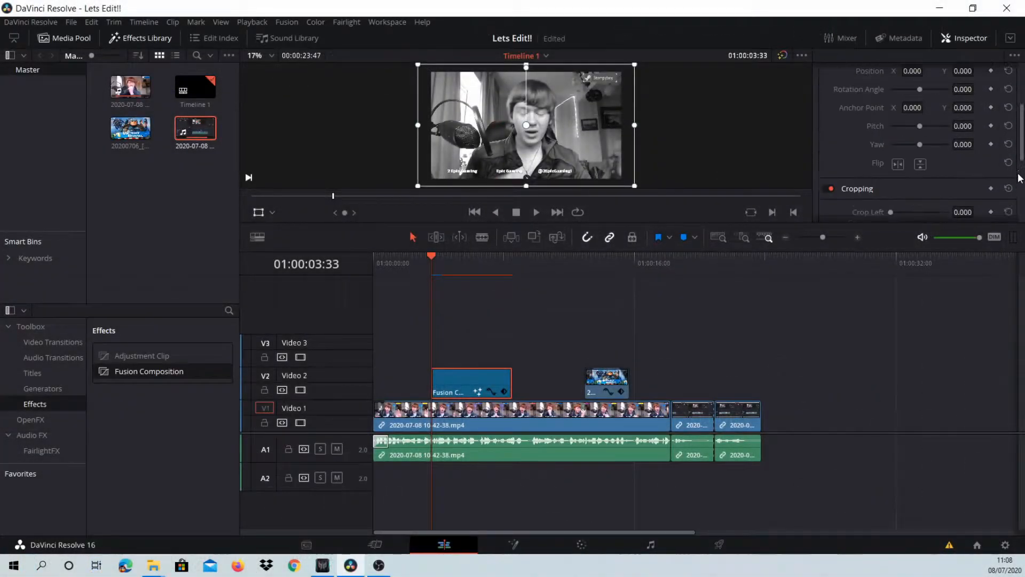
scroll(1020, 178, down, 5)
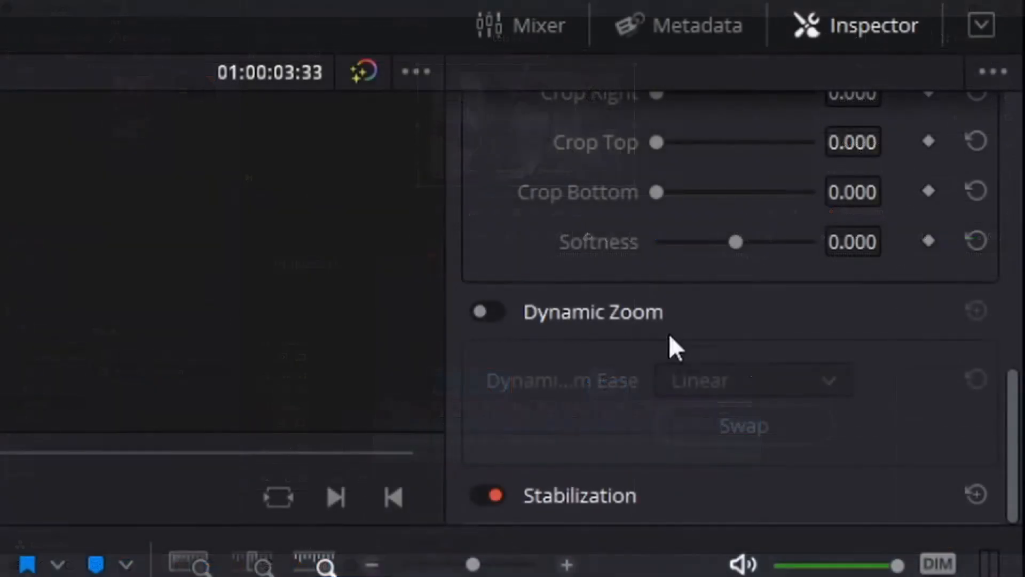
drag(1013, 432, 1013, 155)
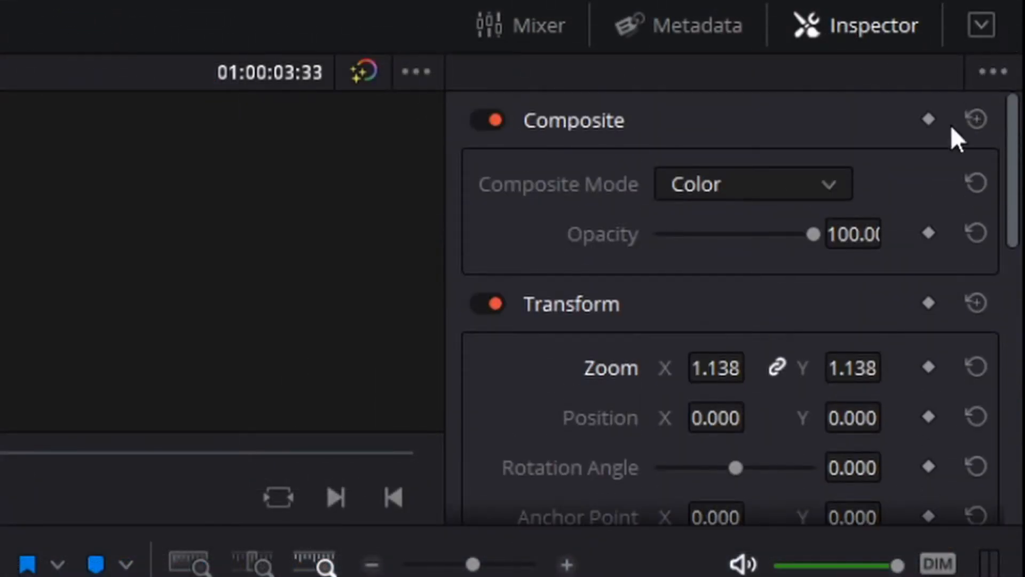
- Undo the Color composite mode and the enlargement, and cut the Fusion Composition from Video 2
key(ctrl+z)
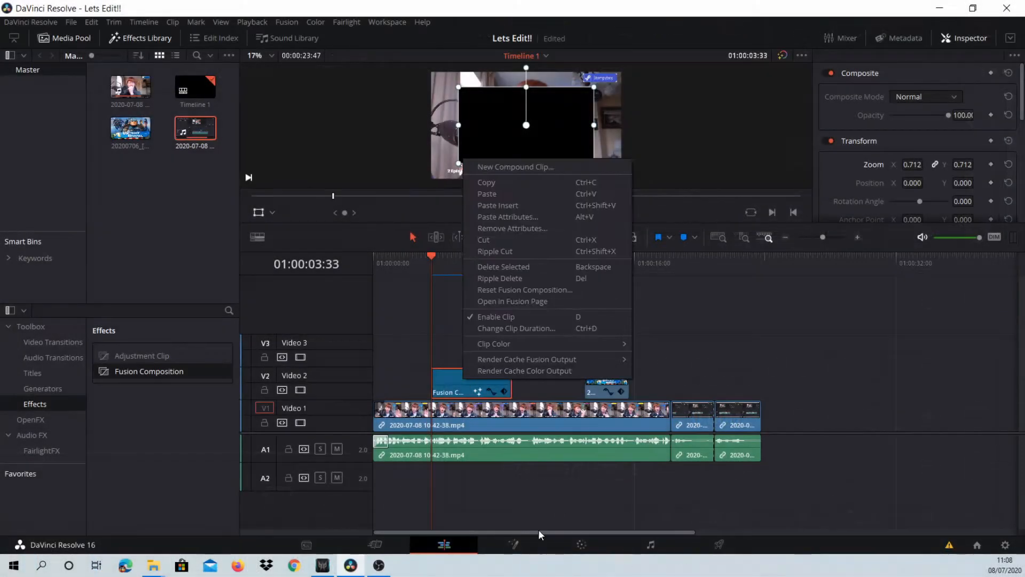
click(489, 240)
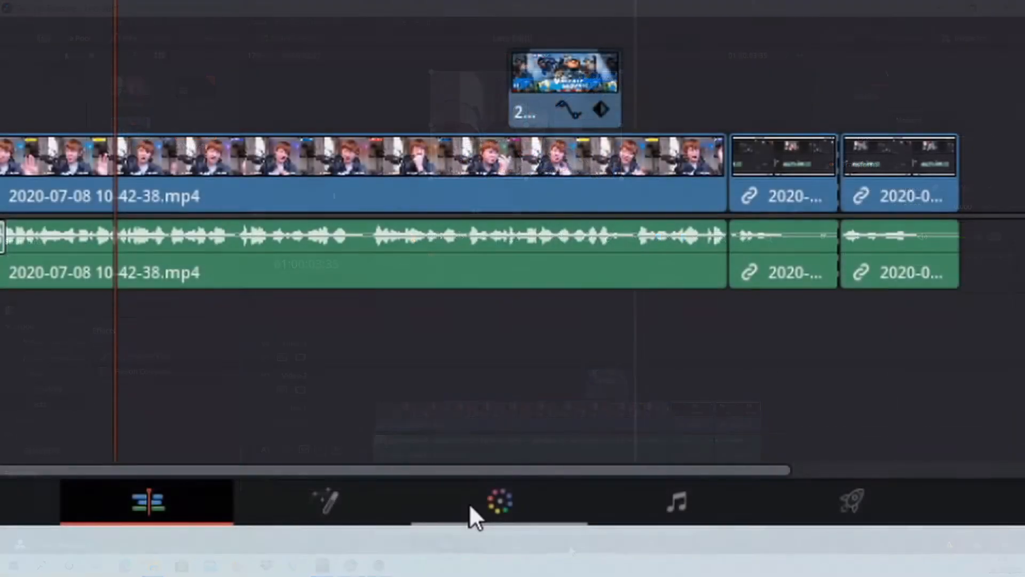
- Switch to the Color page, look at the Color Match palette and open the Color Wheels
click(571, 549)
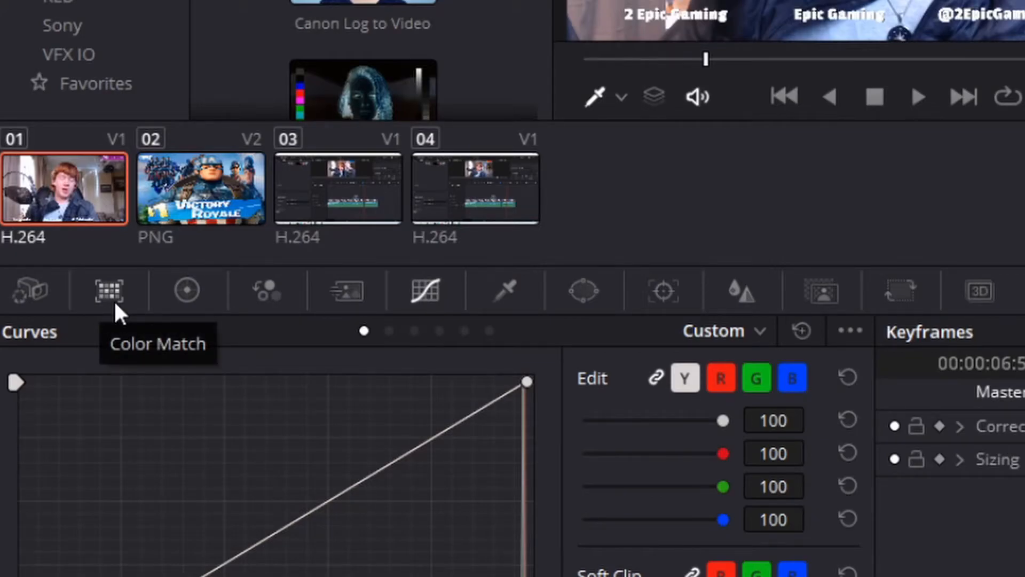
click(120, 299)
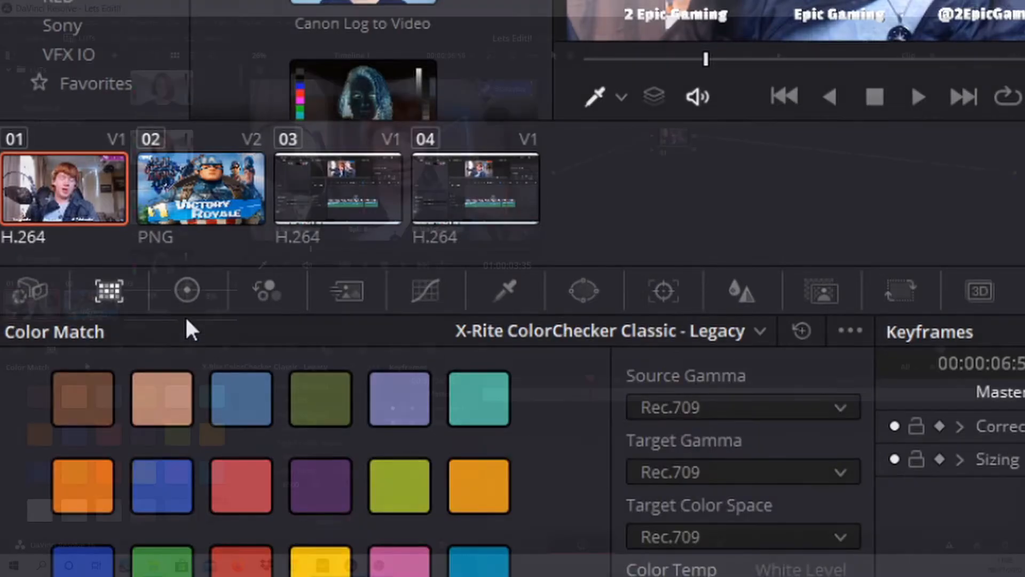
click(188, 297)
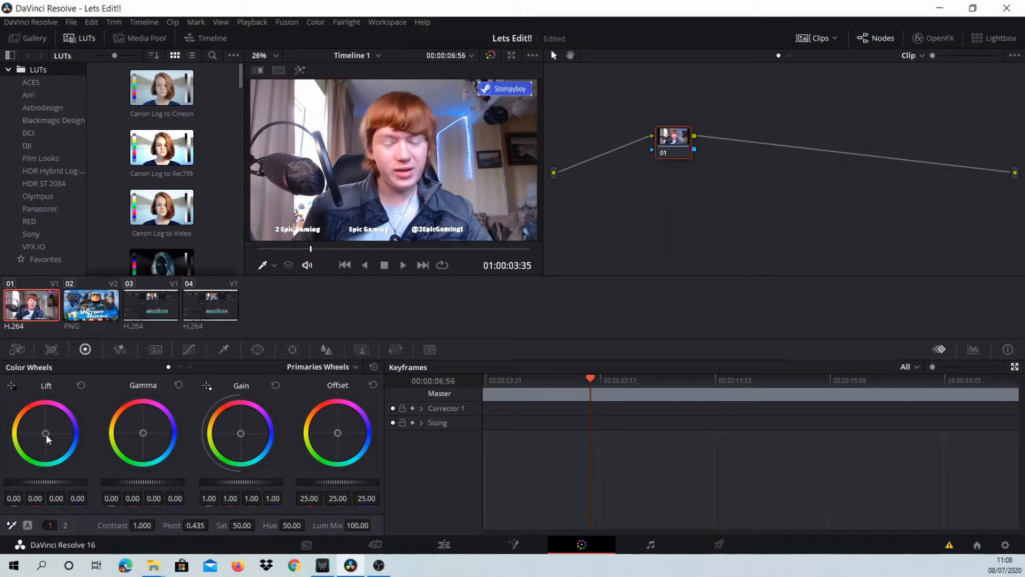
- Tint the first clip purple with the Lift, Gamma and Gain color wheels, and reset the wheels
drag(46, 436, 60, 426)
drag(145, 434, 148, 429)
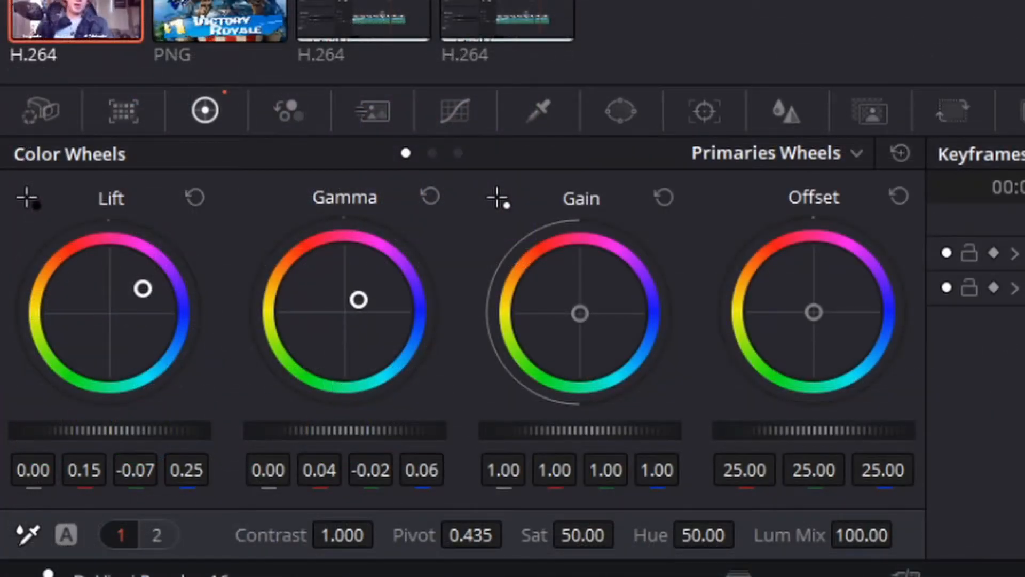
drag(357, 301, 368, 292)
drag(567, 330, 591, 298)
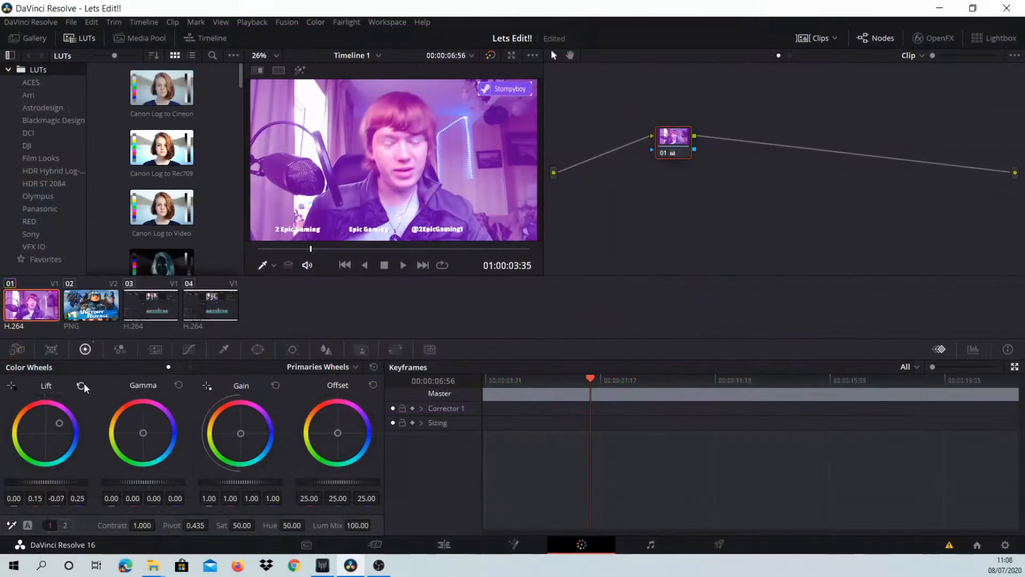
click(82, 385)
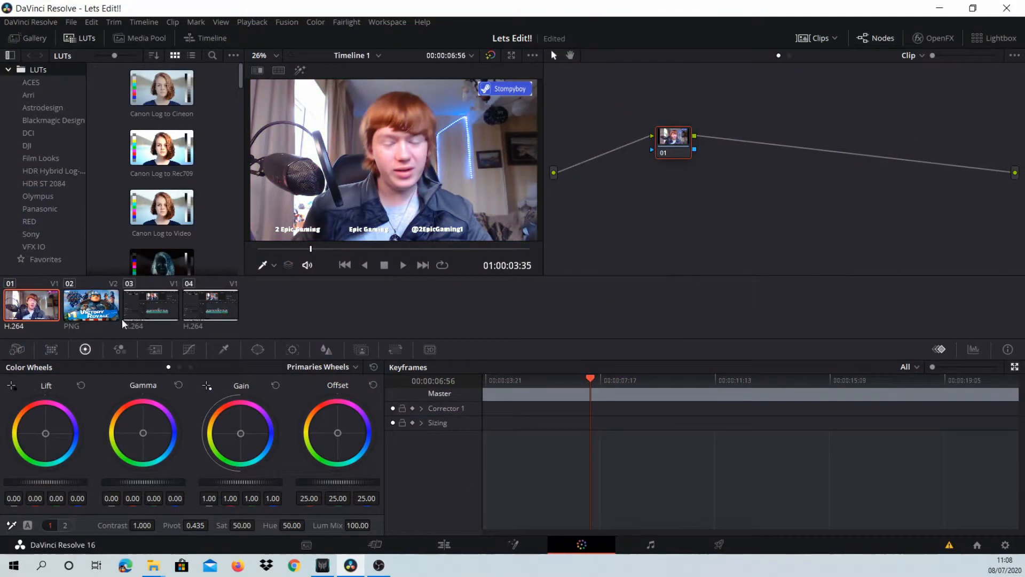
- Add a second source to the first clip's node graph and bring up the options for adding an alpha output
right_click(824, 211)
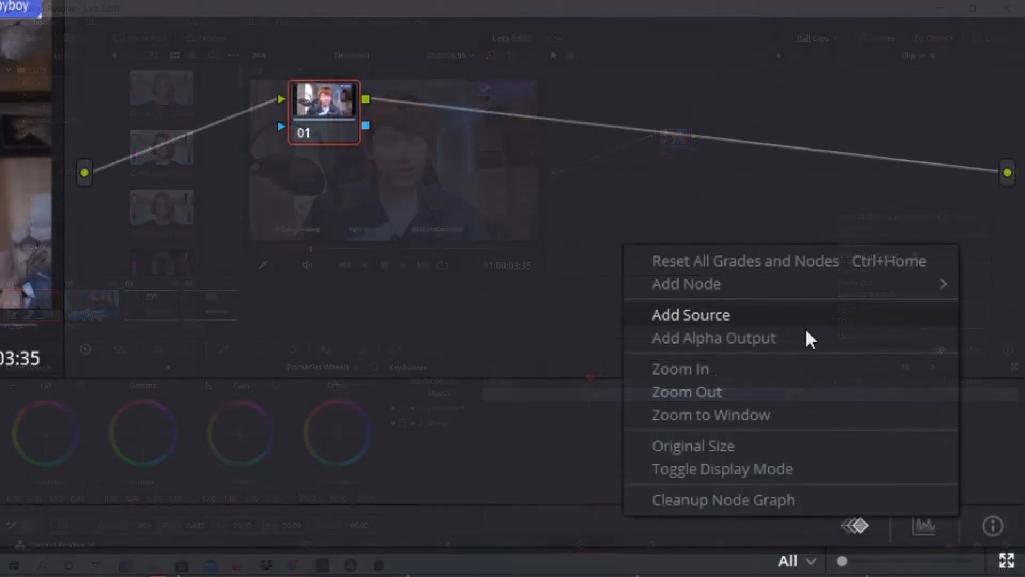
mouse_move(902, 224)
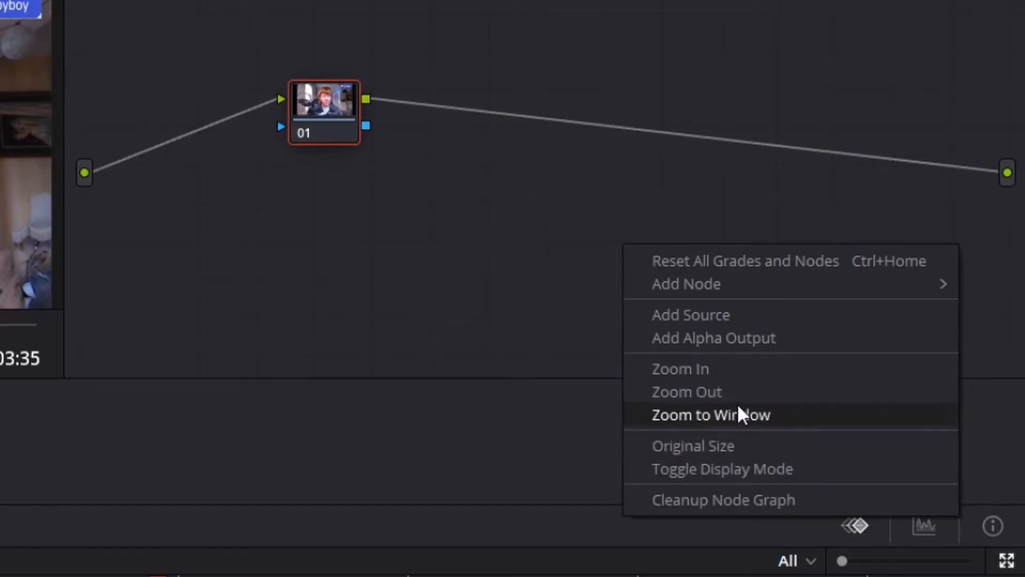
click(745, 315)
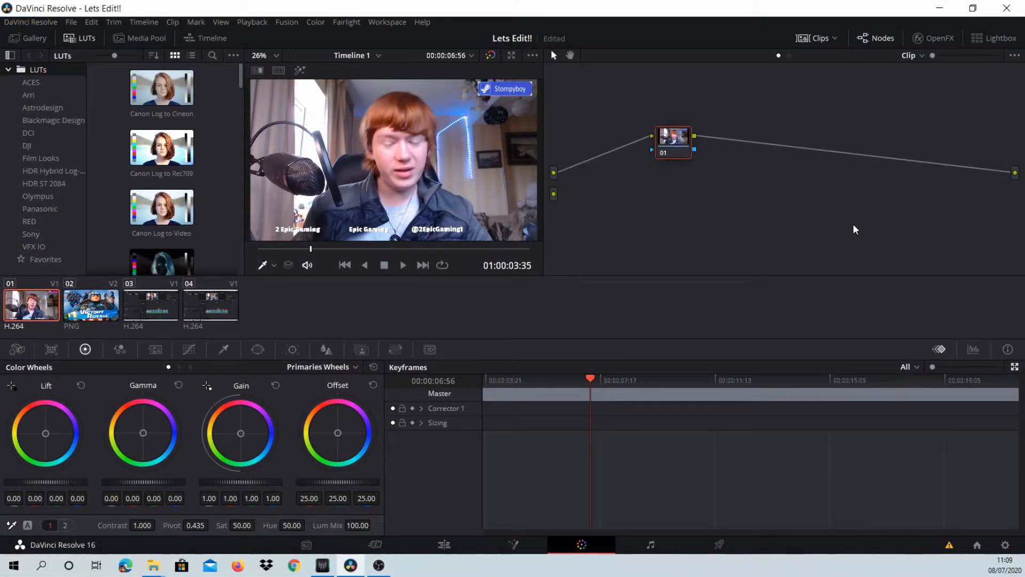
right_click(896, 235)
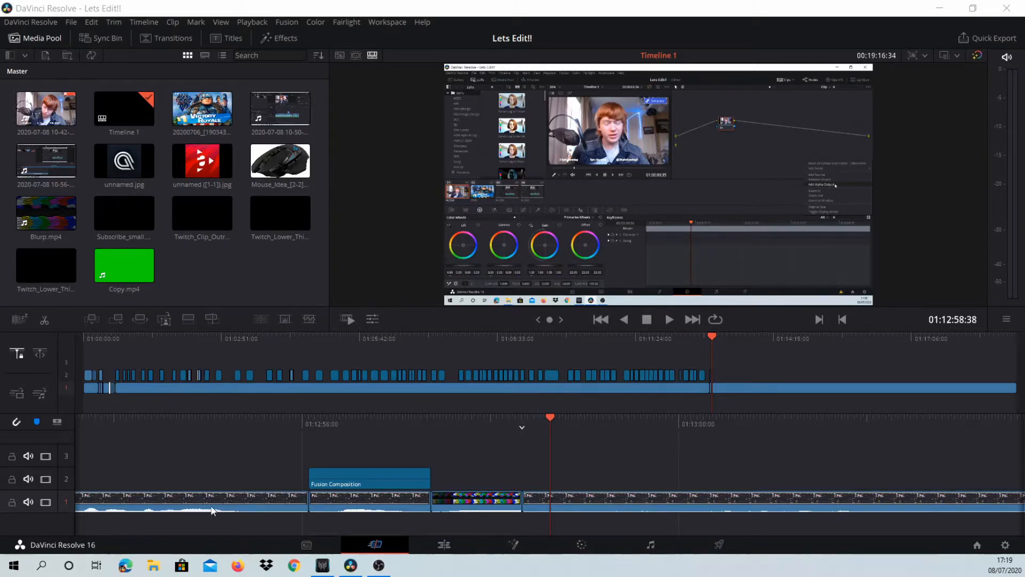
click(443, 544)
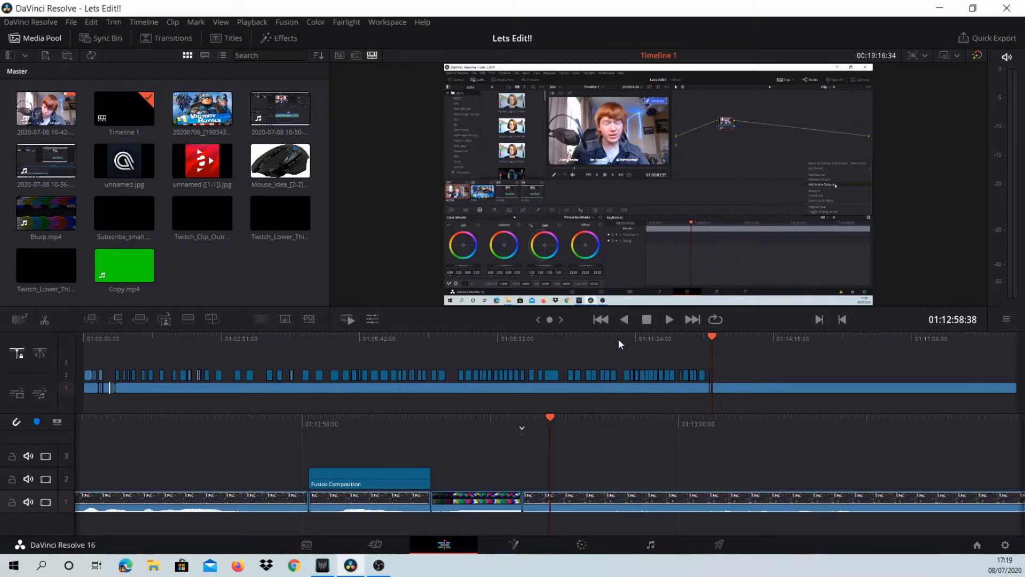
scroll(583, 179, up, 5)
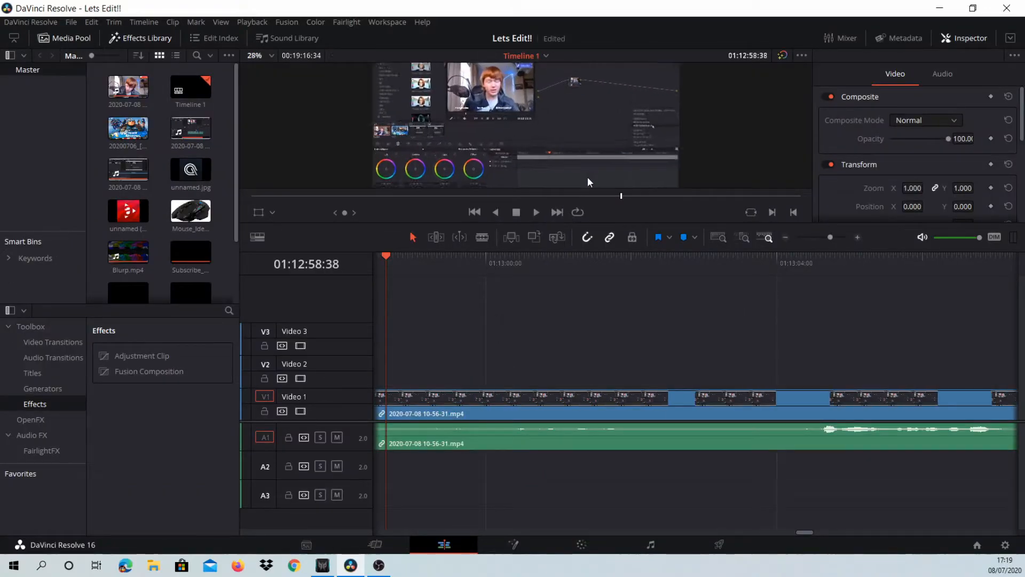
scroll(572, 166, down, 5)
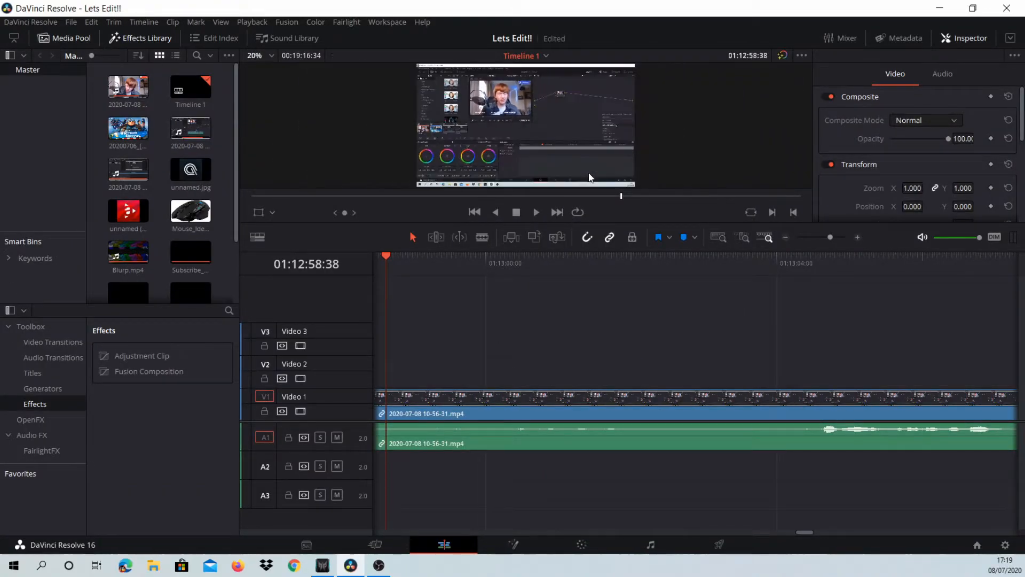
scroll(589, 176, down, 1)
click(394, 541)
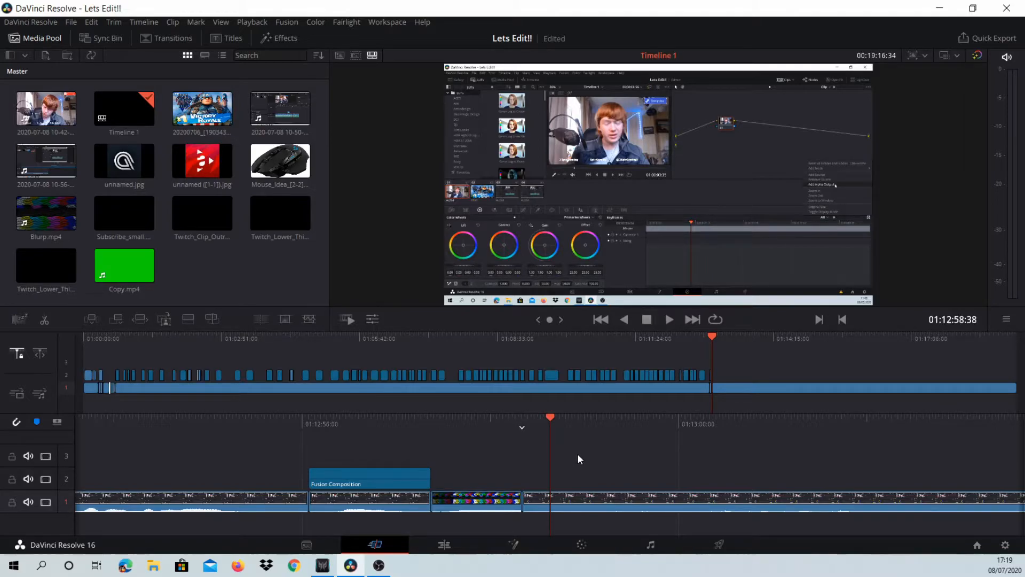
- Go back through the timeline's edit points on the Cut page to the very start
key(Up)
key(Up)
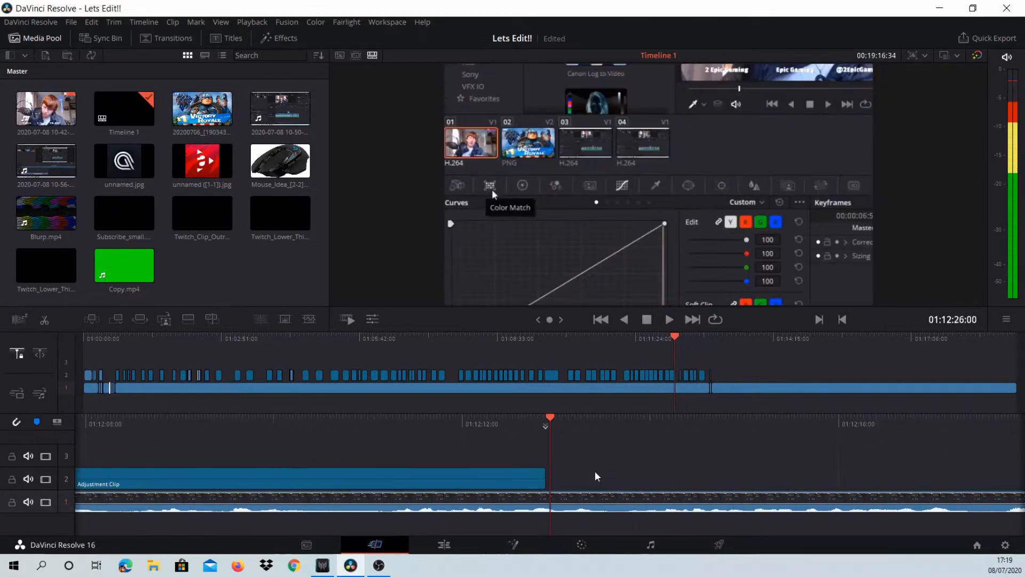
key(Up)
key(Up)
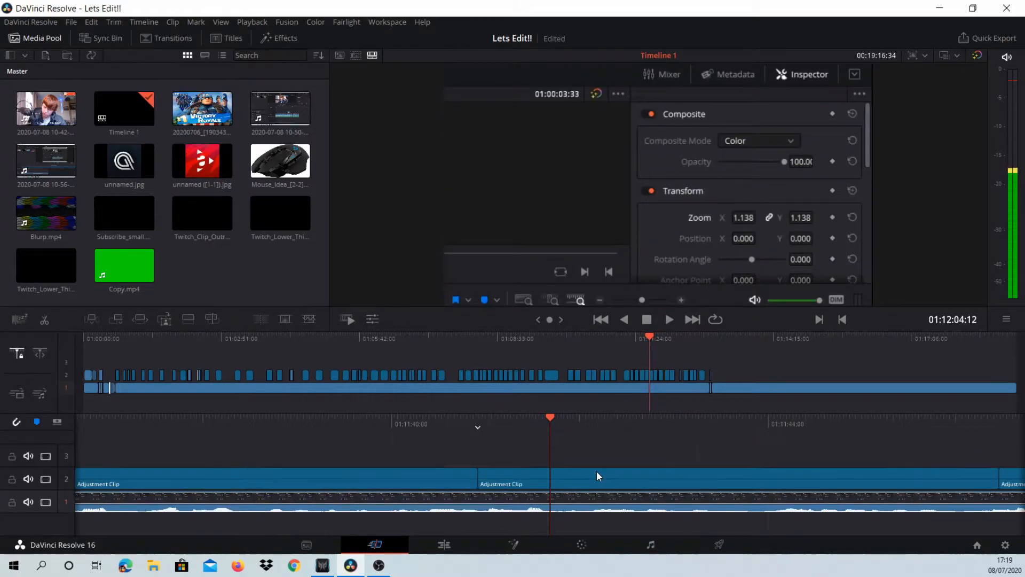
key(Up)
key(Up)
key(Up)
key(Up)
key(Up)
key(Up)
key(Up)
key(Up)
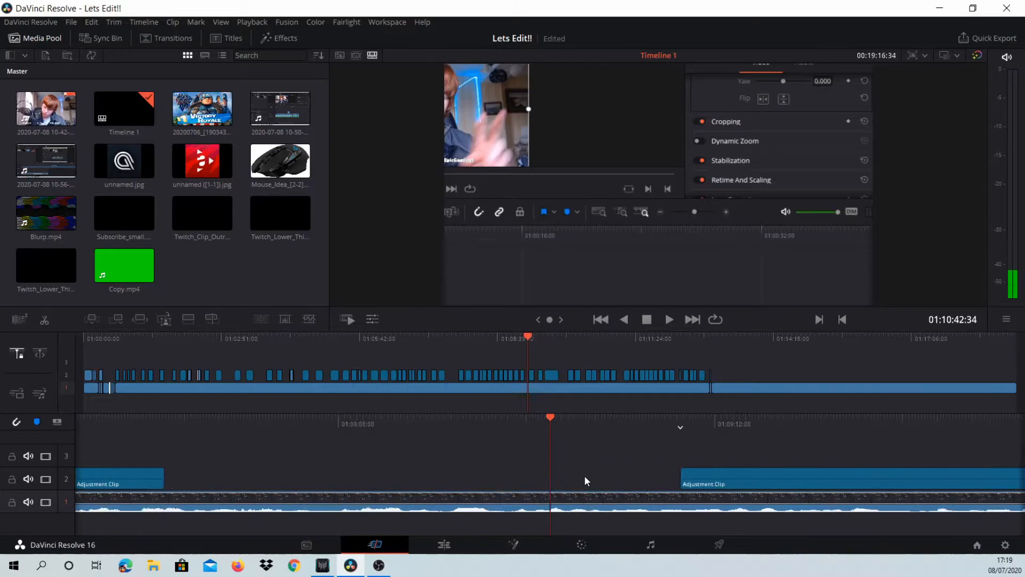
key(Up)
key(Up)
key(Up)
key(Up)
key(Up)
key(Up)
key(Up)
key(Up)
key(Up)
key(Up)
key(Up)
key(Up)
key(Up)
key(Up)
key(Up)
key(Up)
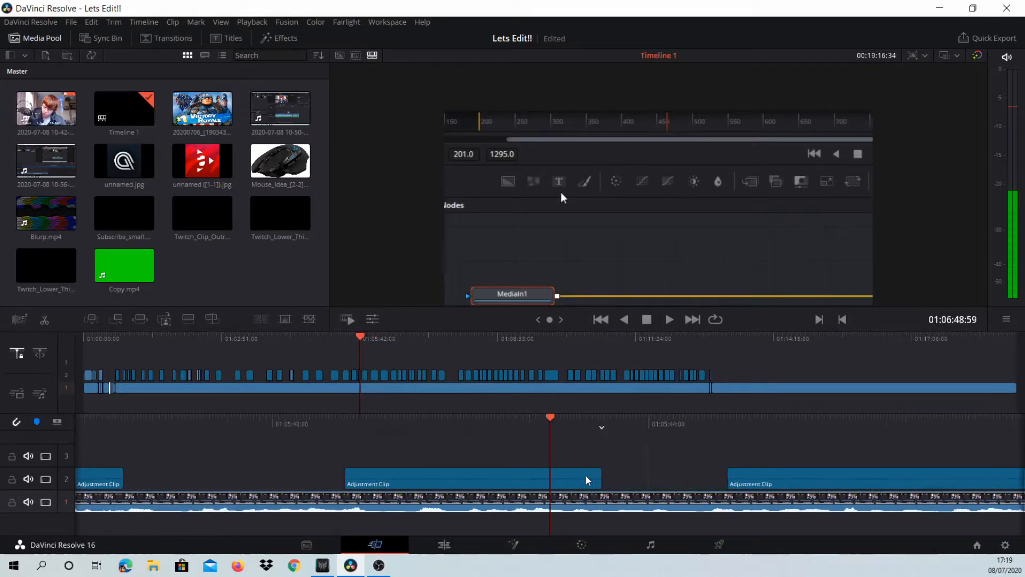
key(Up)
key(Up)
key(Up)
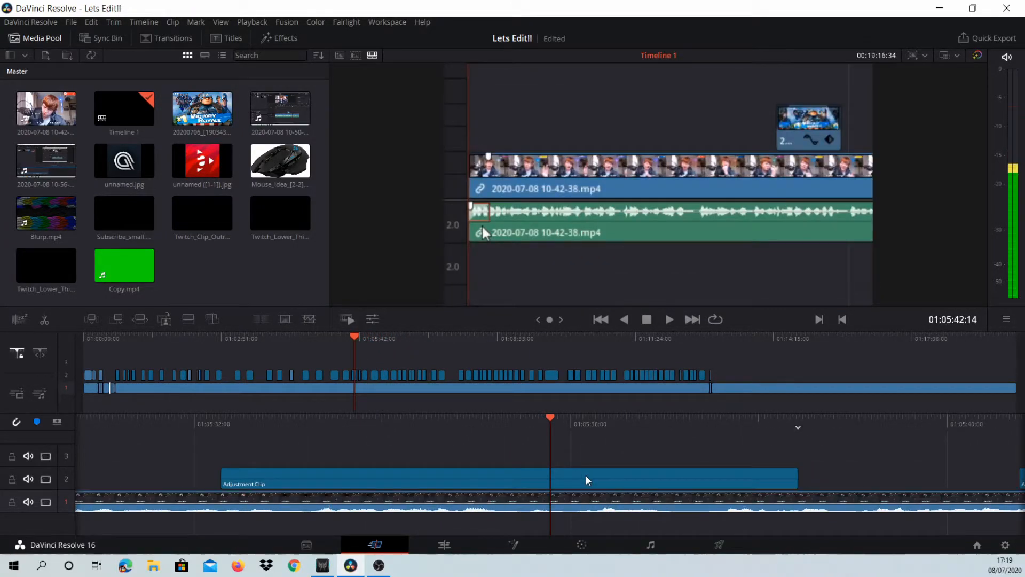
scroll(586, 476, up, 12)
scroll(588, 464, up, 12)
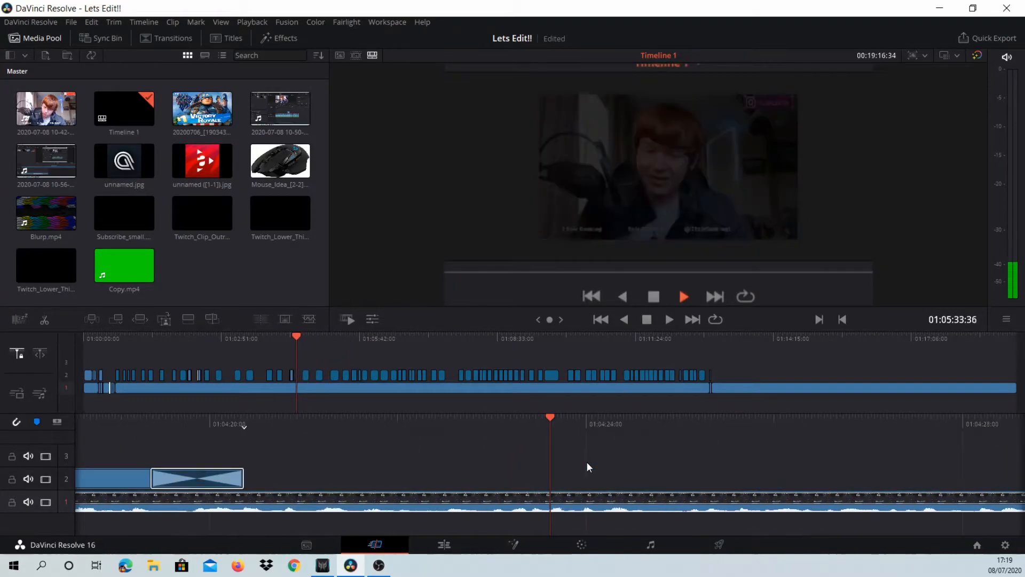
scroll(587, 463, up, 12)
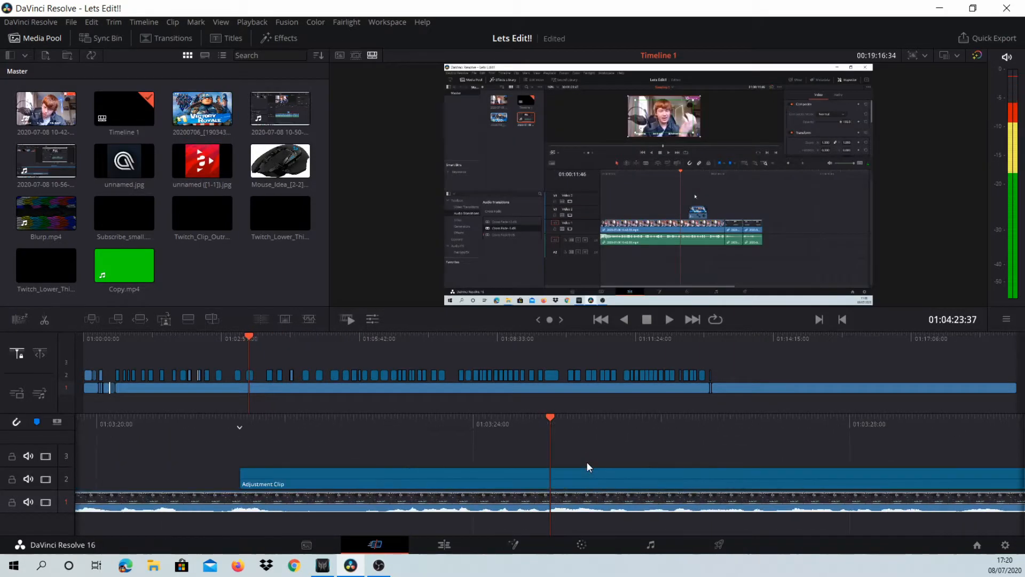
scroll(591, 461, up, 15)
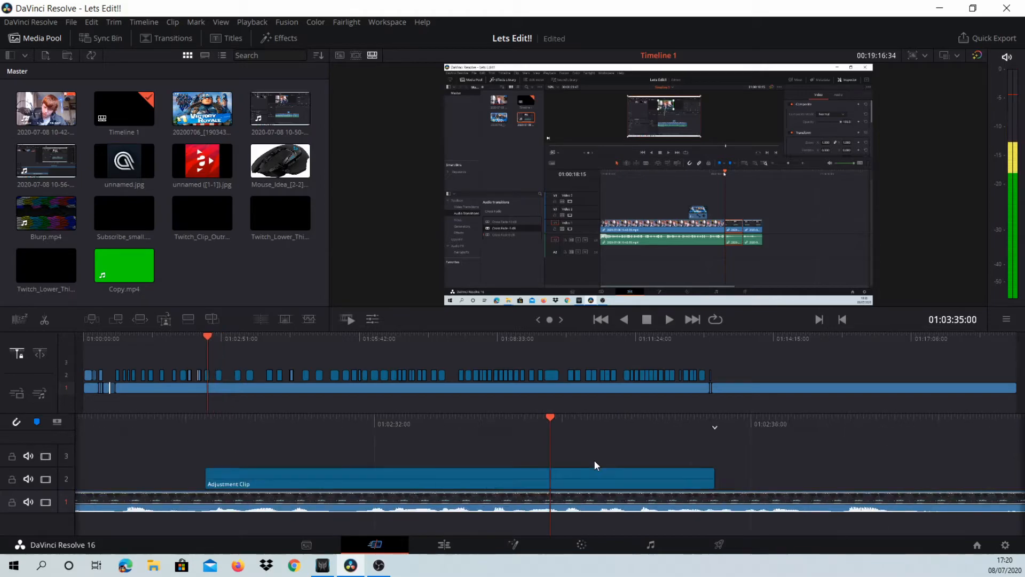
scroll(594, 460, up, 12)
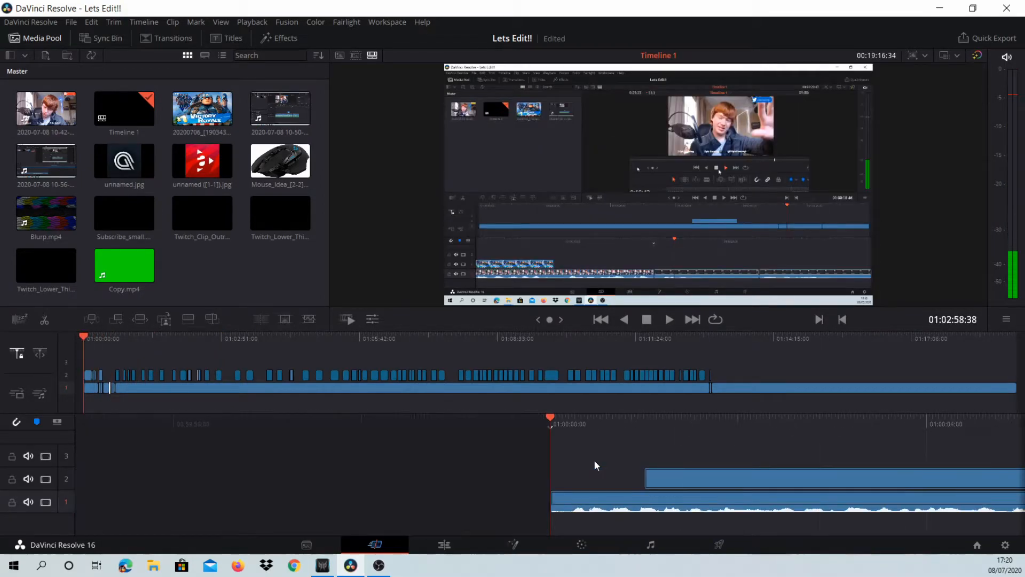
- Find the green-screen Support a Creator clip on track 2 near the timeline's start, play it and select it
scroll(676, 453, down, 10)
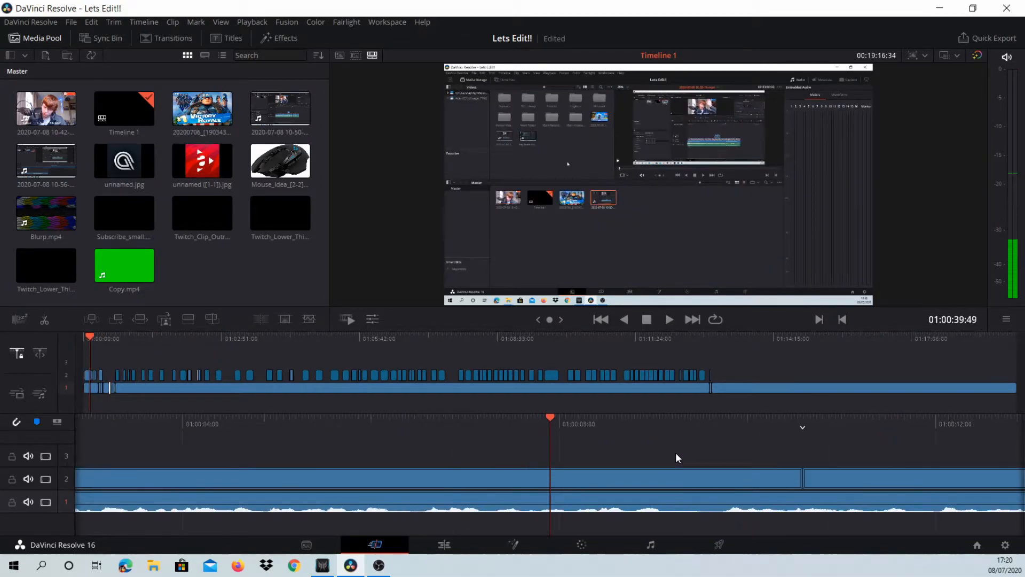
scroll(683, 454, down, 9)
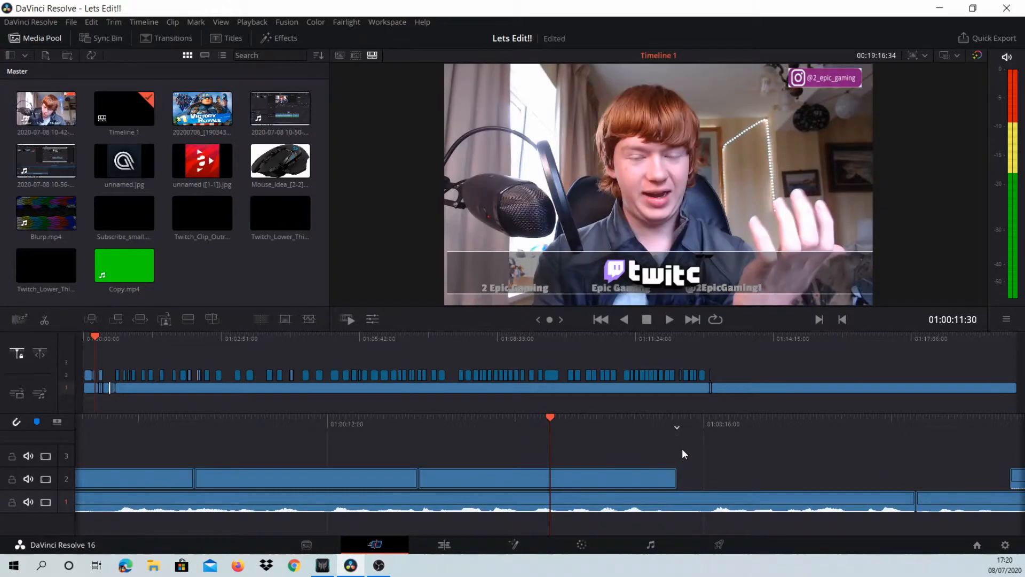
scroll(682, 448, down, 1)
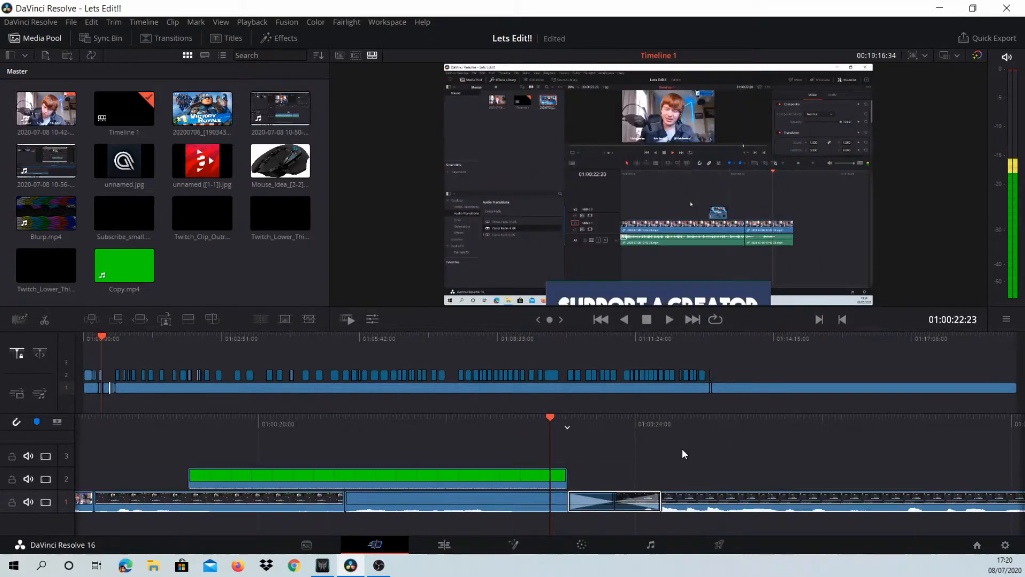
scroll(681, 447, up, 5)
scroll(684, 453, up, 1)
scroll(684, 453, down, 1)
scroll(684, 454, up, 1)
scroll(684, 447, up, 1)
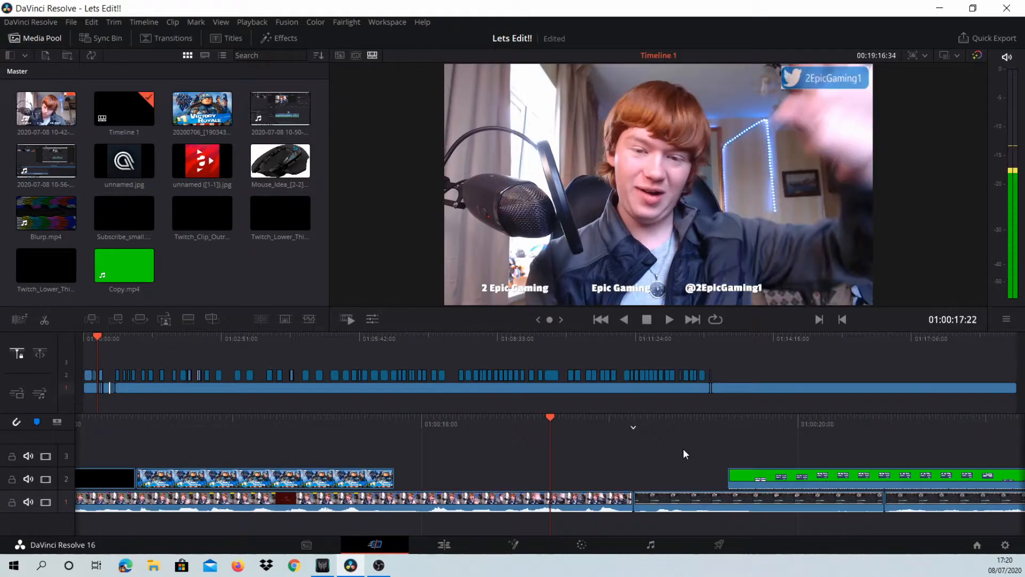
key(space)
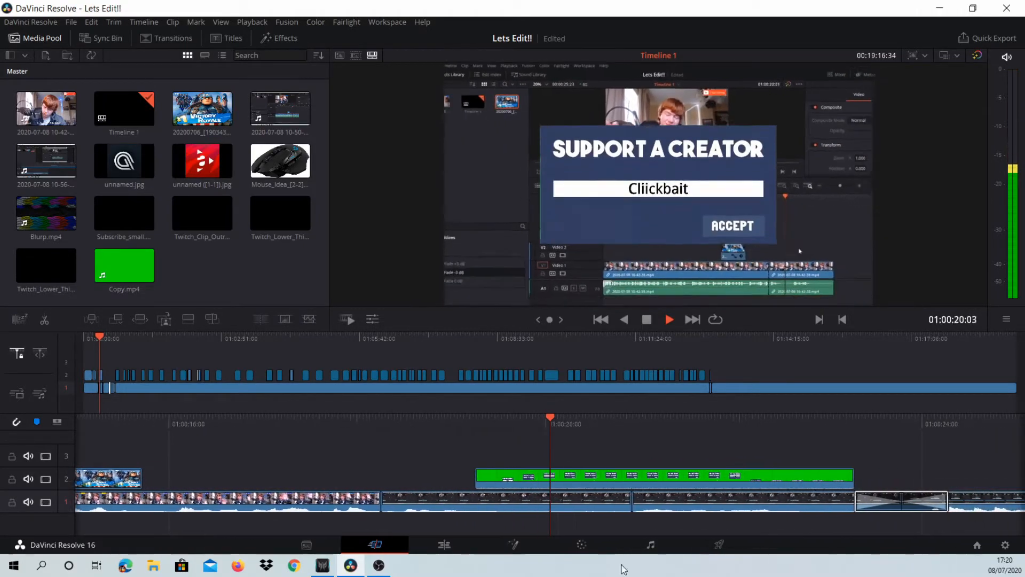
scroll(598, 441, up, 1)
click(584, 477)
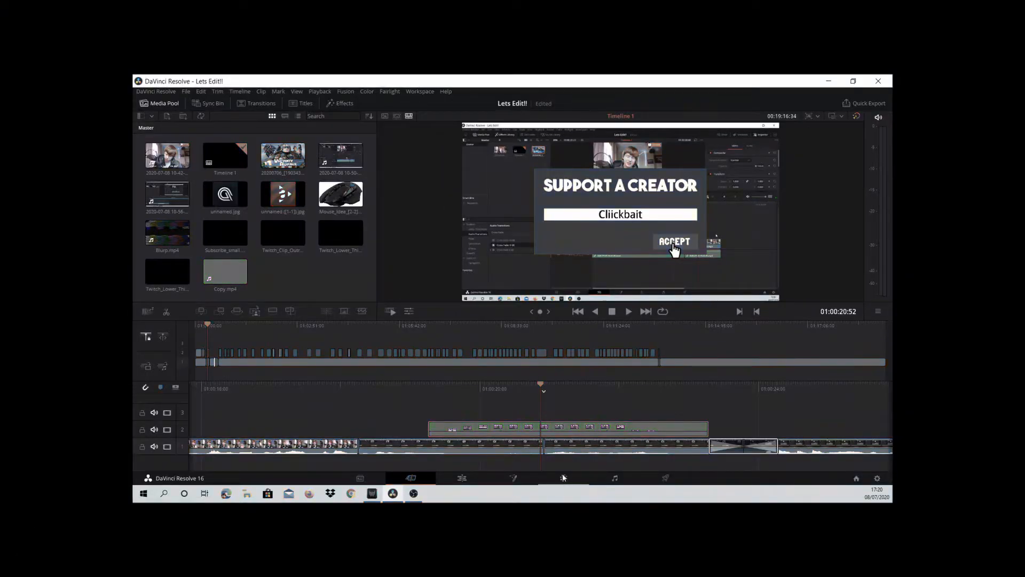
- Open the Support a Creator clip on the Color page and reset all its grades and nodes
click(581, 544)
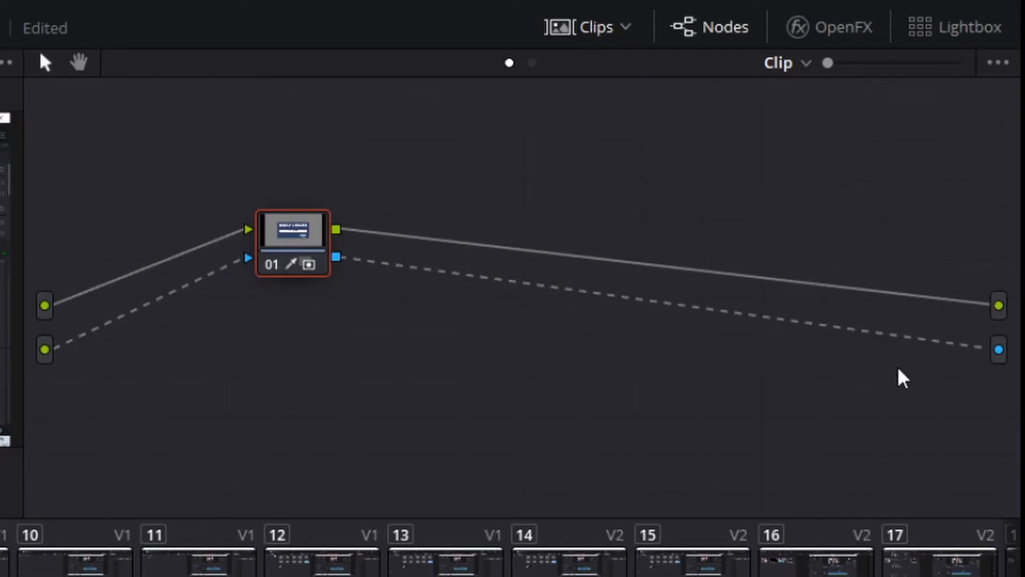
right_click(518, 387)
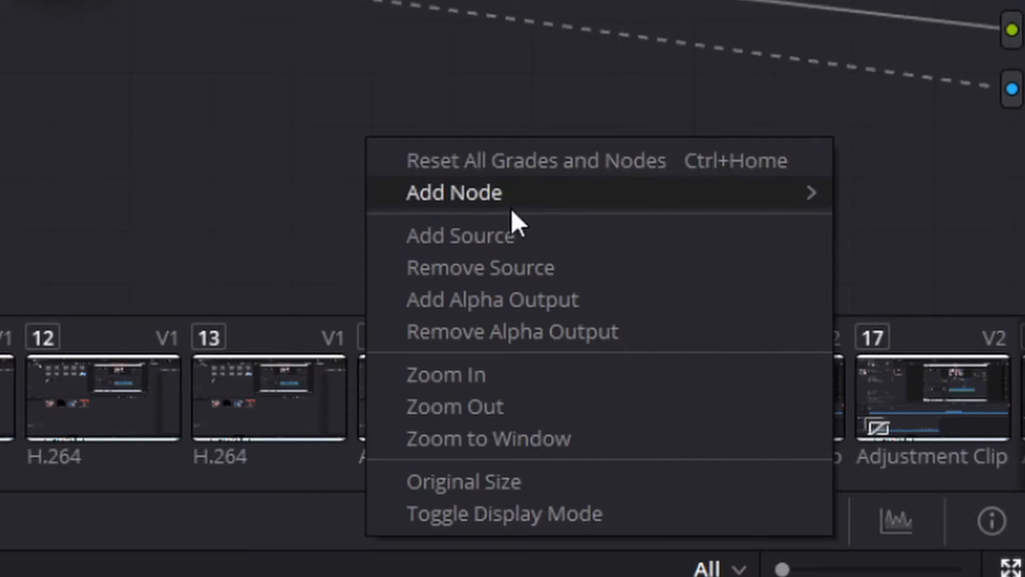
mouse_move(528, 202)
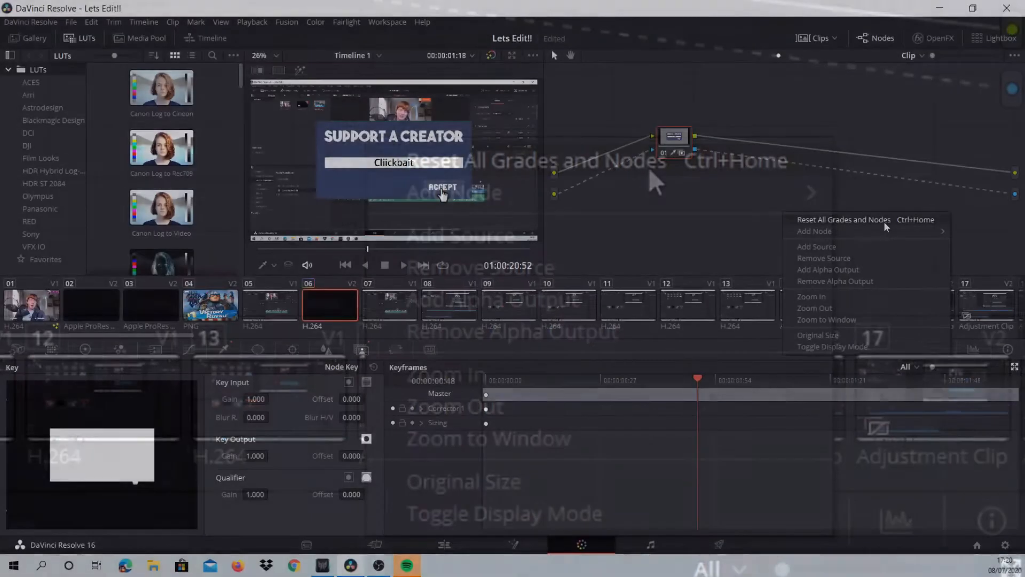
click(648, 168)
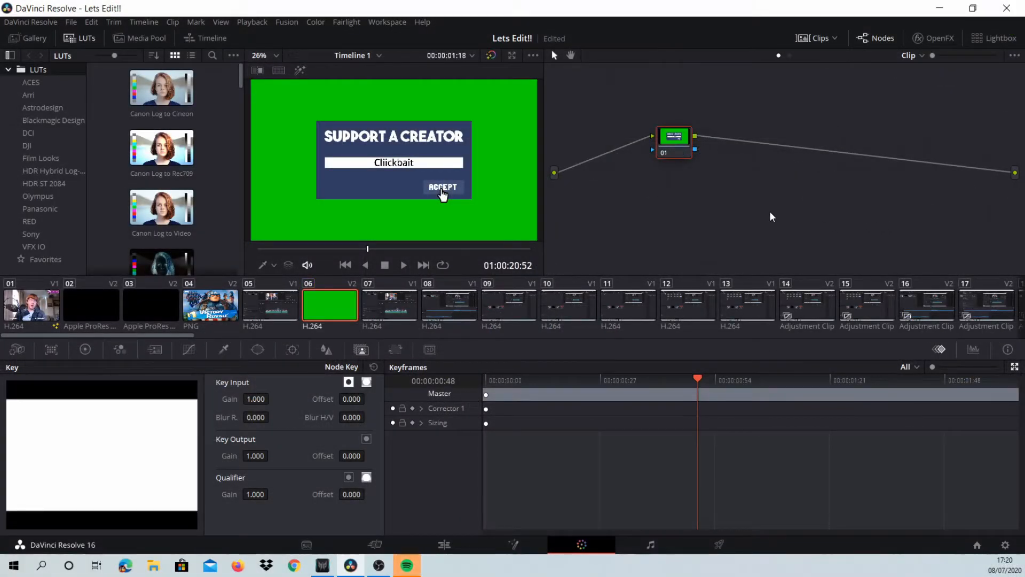
- Add a source and an alpha output to the clip's node graph and connect both to node 01
right_click(723, 199)
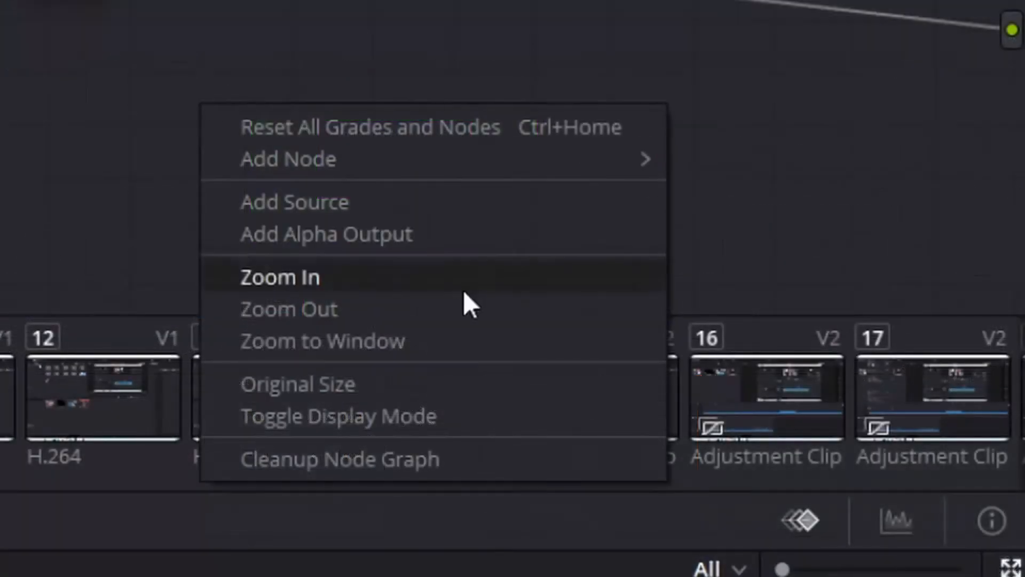
click(331, 206)
right_click(209, 128)
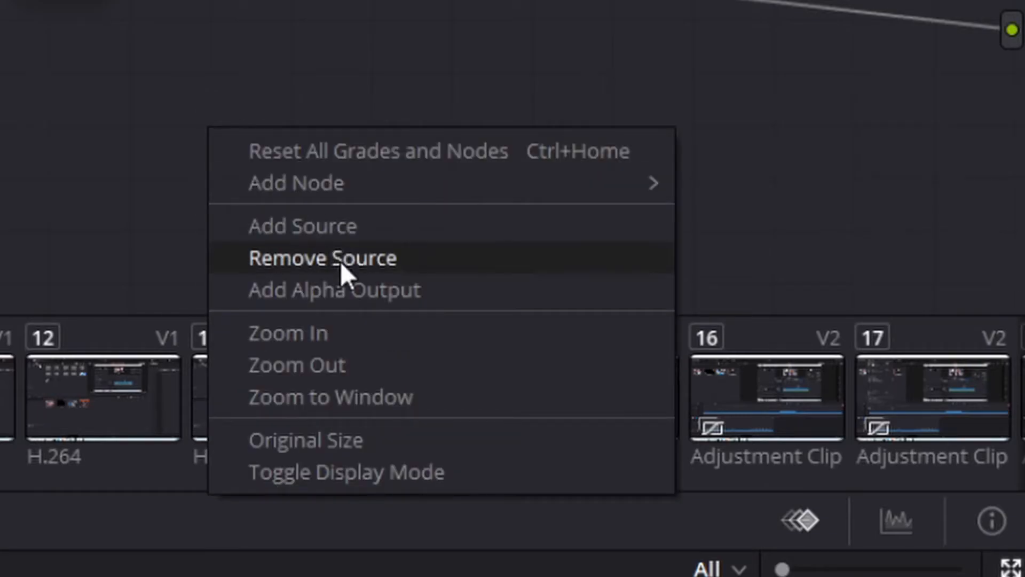
click(350, 299)
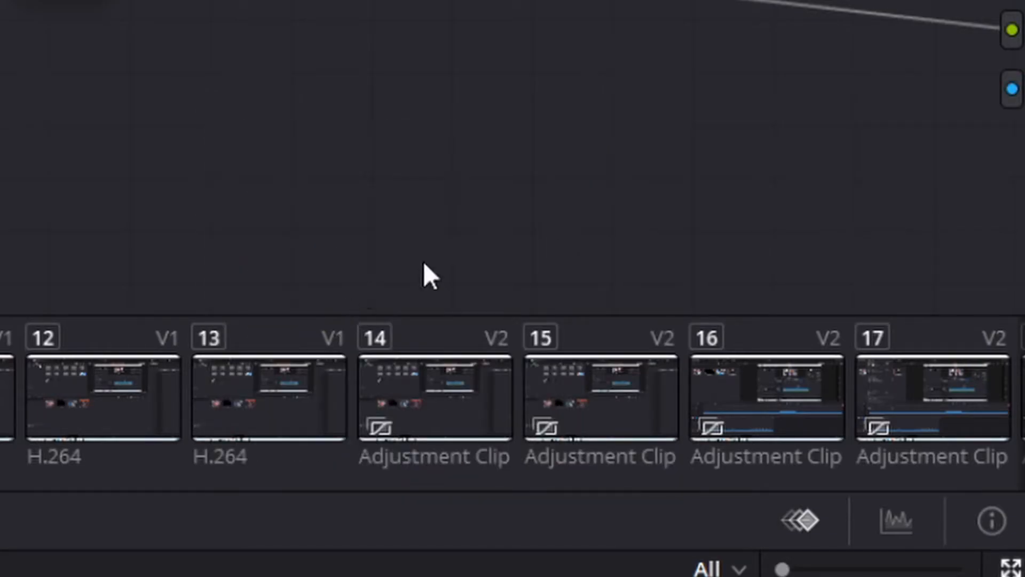
drag(998, 349, 335, 258)
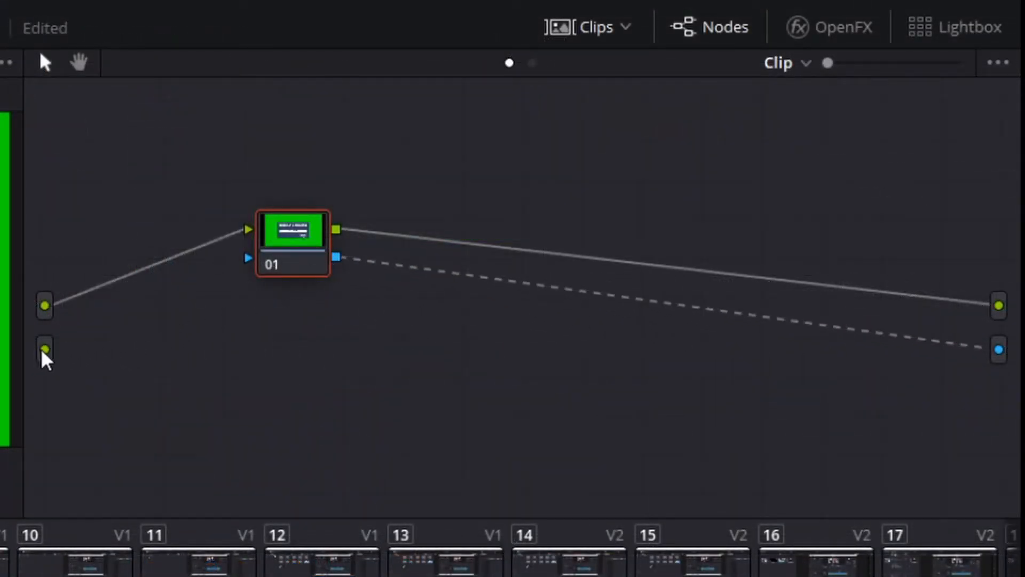
drag(43, 350, 265, 262)
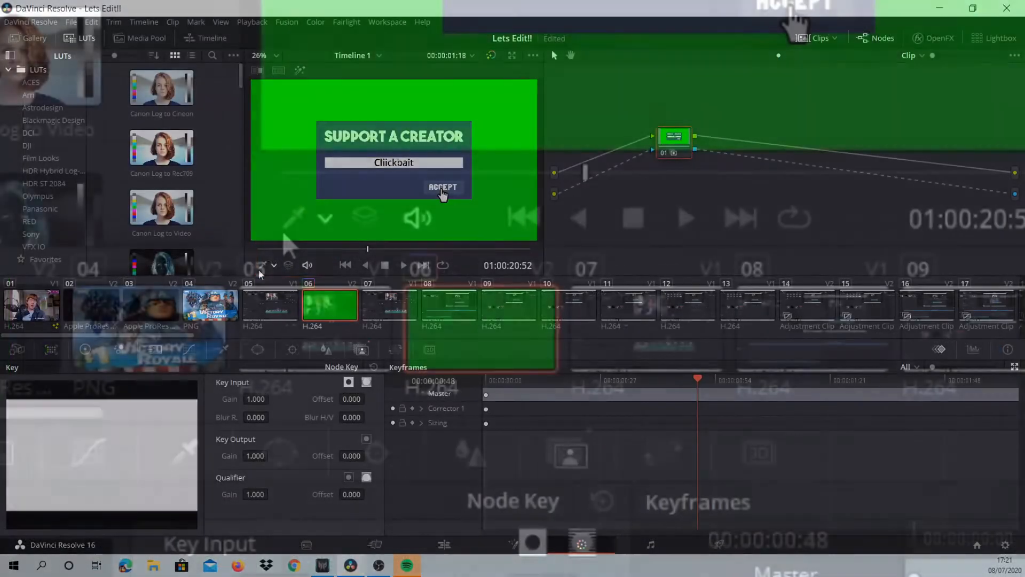
- Sample the clip's green background with the Qualifier, and invert the Key Input and Key Output of the Node Key
click(325, 217)
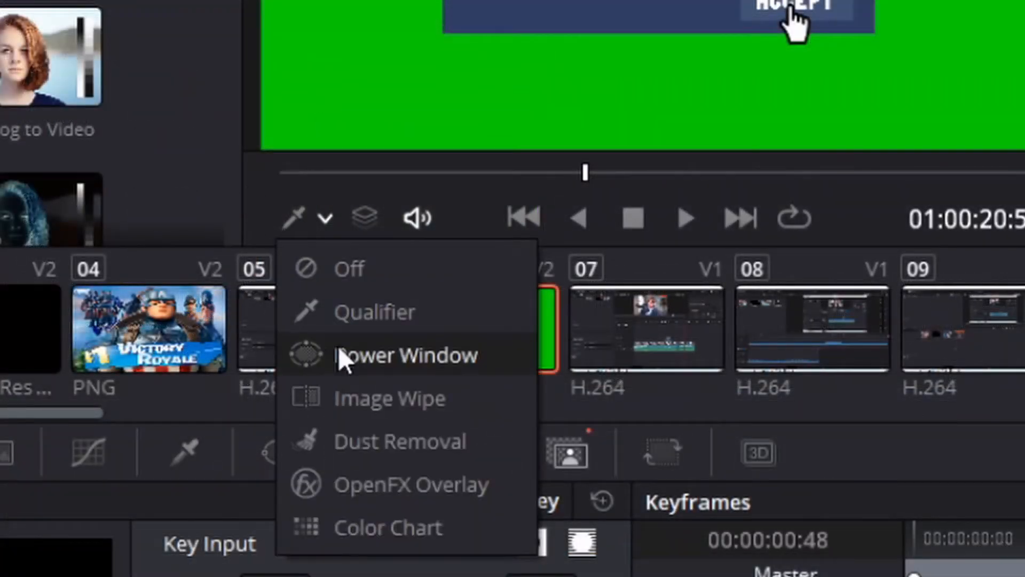
click(349, 312)
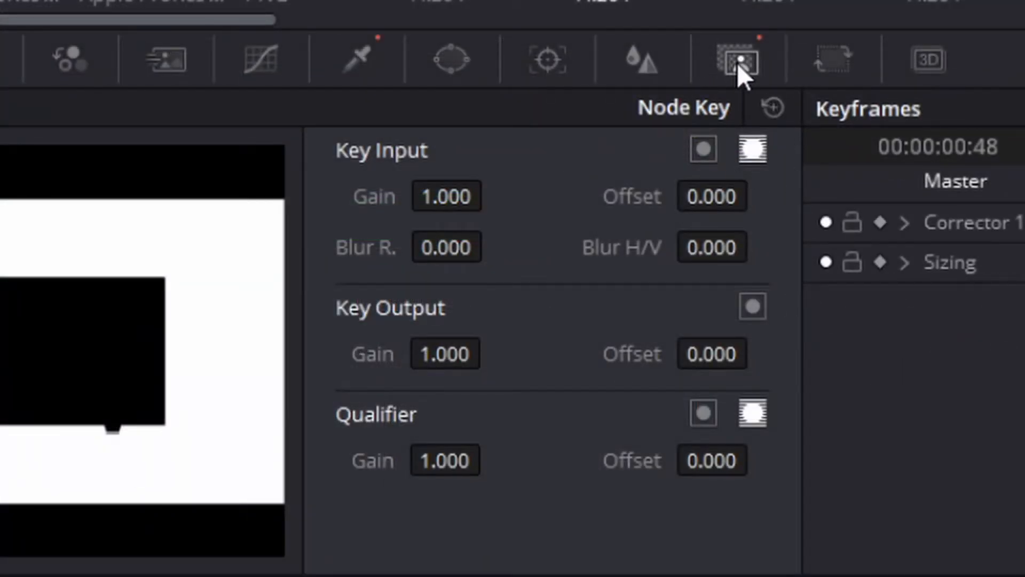
click(703, 149)
click(758, 150)
click(752, 307)
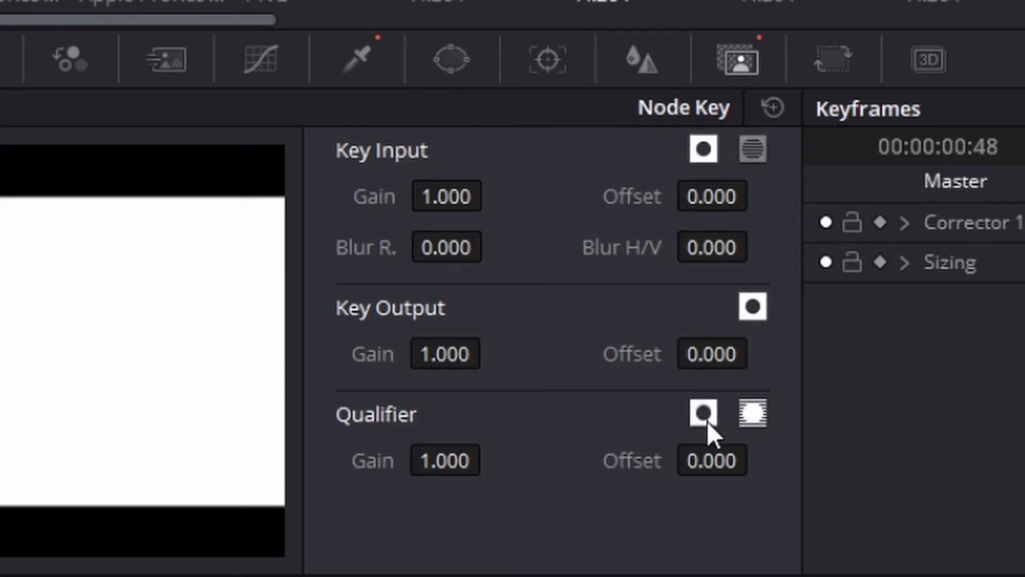
click(753, 414)
click(753, 414)
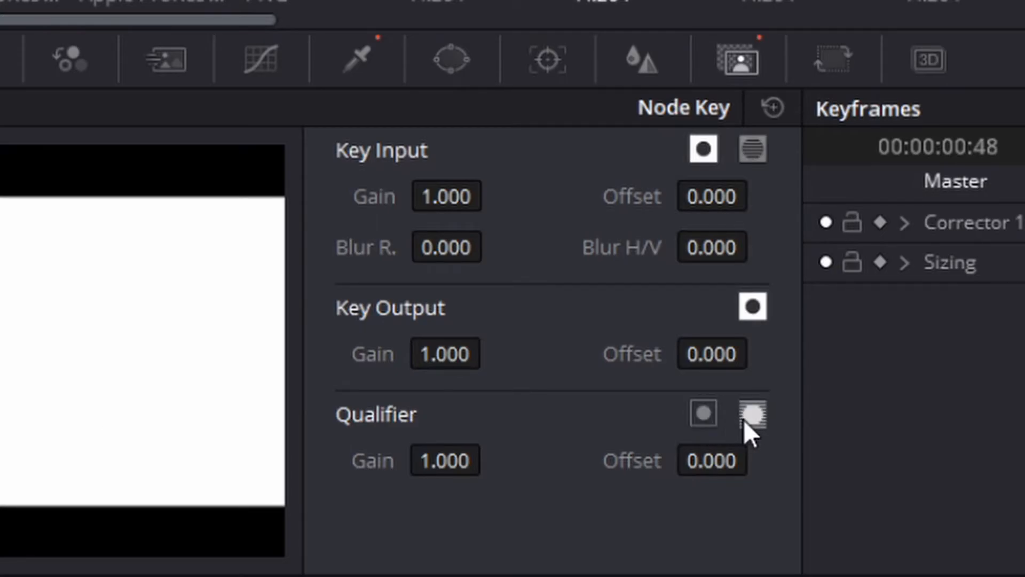
- Toggle the Qualifier's matte option in the Node Key, and widen the Qualifier's Hue range to Width 20.1 and Soft 6.6
click(746, 420)
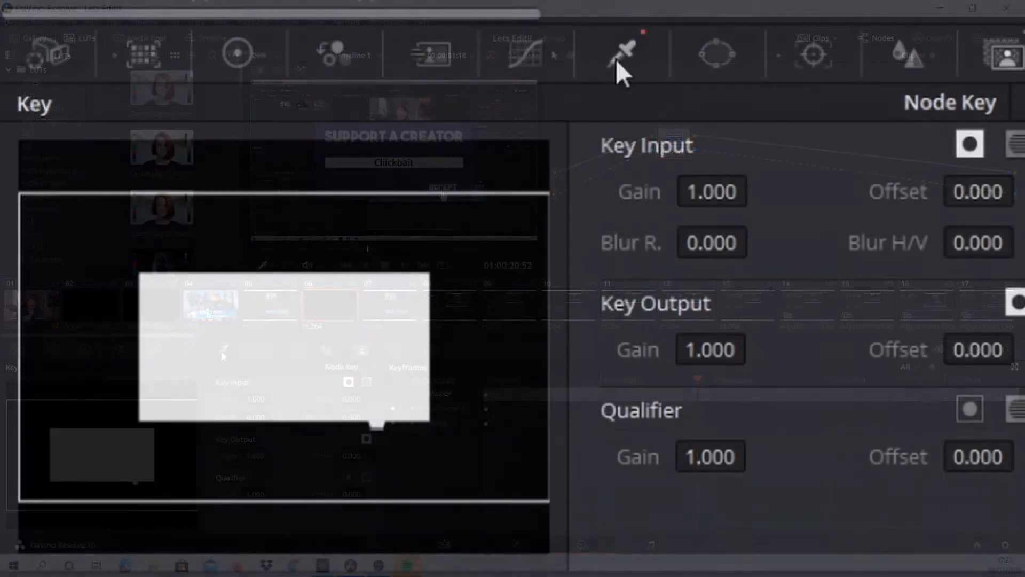
click(617, 58)
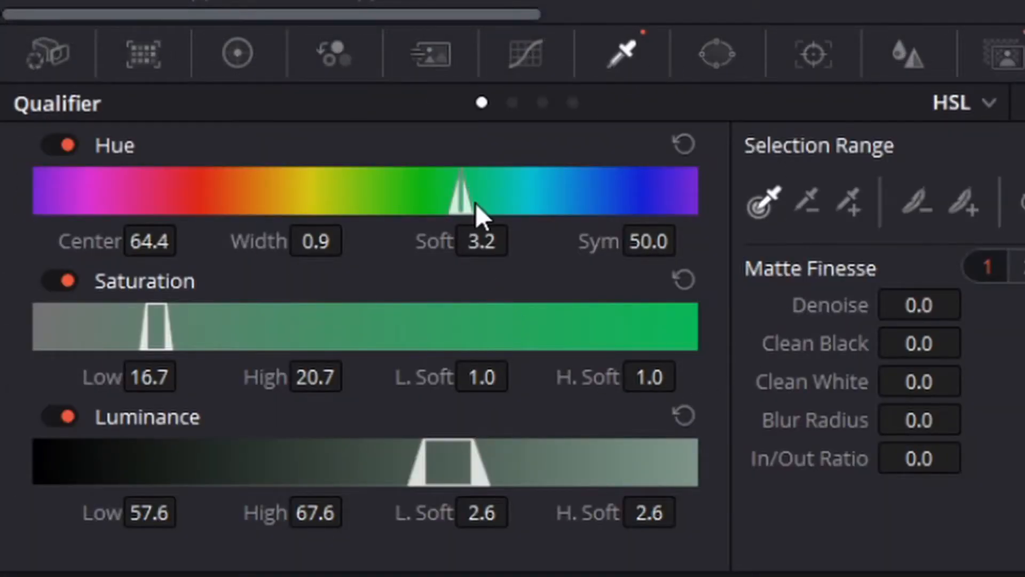
drag(462, 201, 425, 203)
key(ctrl+z)
drag(482, 241, 510, 241)
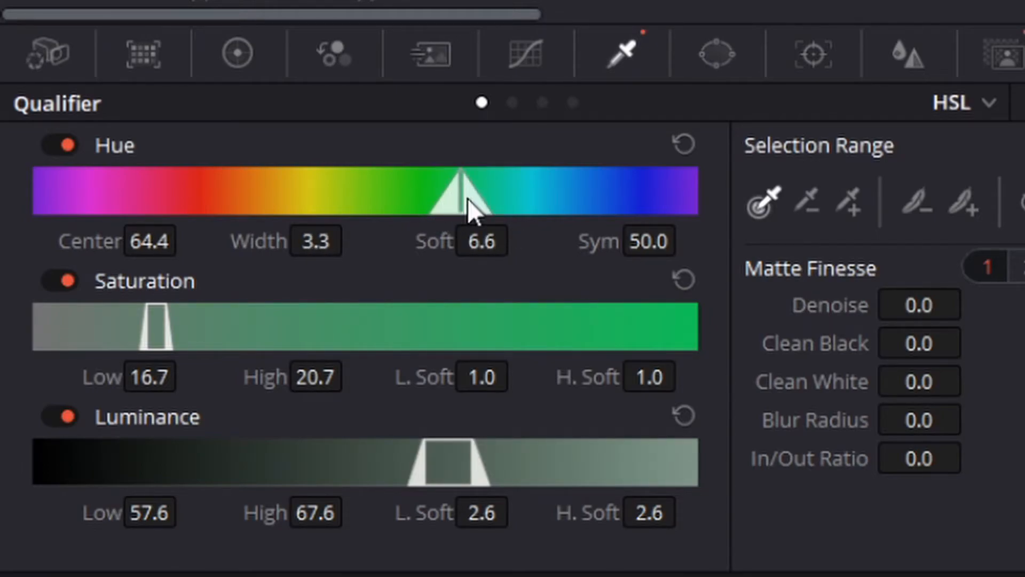
drag(456, 198, 406, 197)
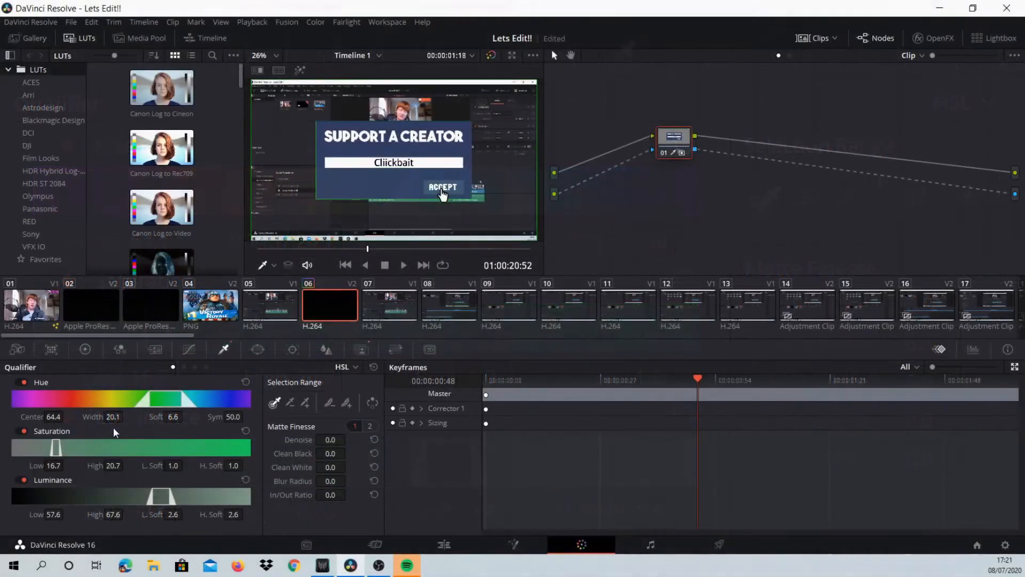
- Raise the Qualifier's Saturation High to 100.0 and set its Luminance range to Low 59.8 and High 70.0
drag(78, 448, 254, 442)
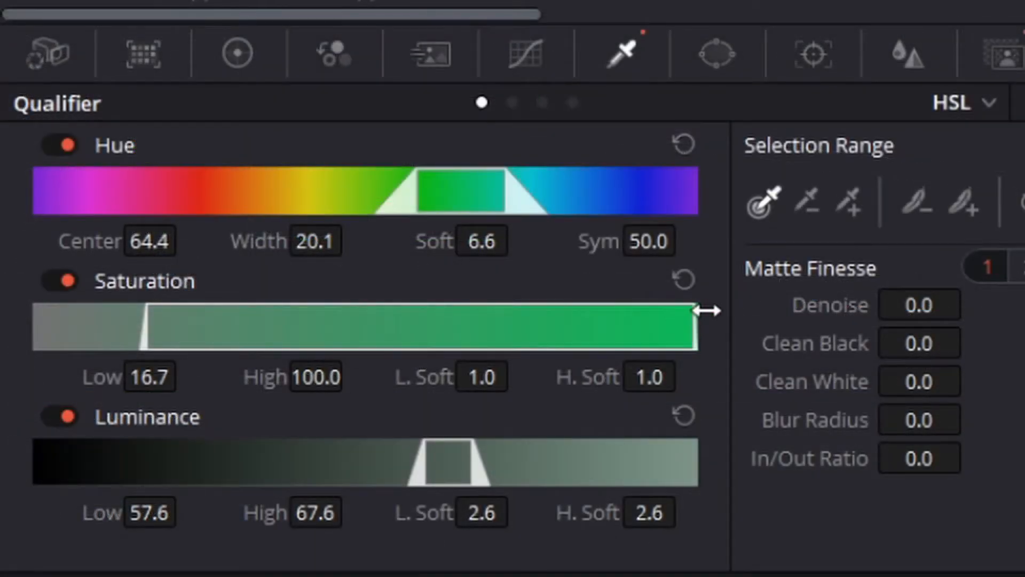
drag(706, 310, 685, 328)
mouse_move(474, 459)
mouse_down()
mouse_move(712, 461)
mouse_move(490, 458)
mouse_up()
drag(428, 458, 31, 457)
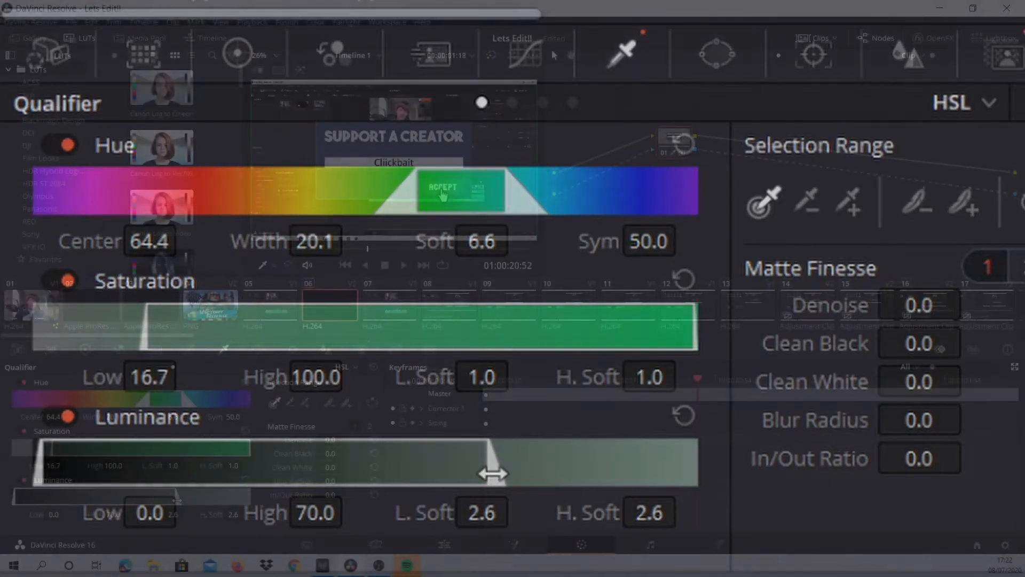
drag(488, 476, 561, 477)
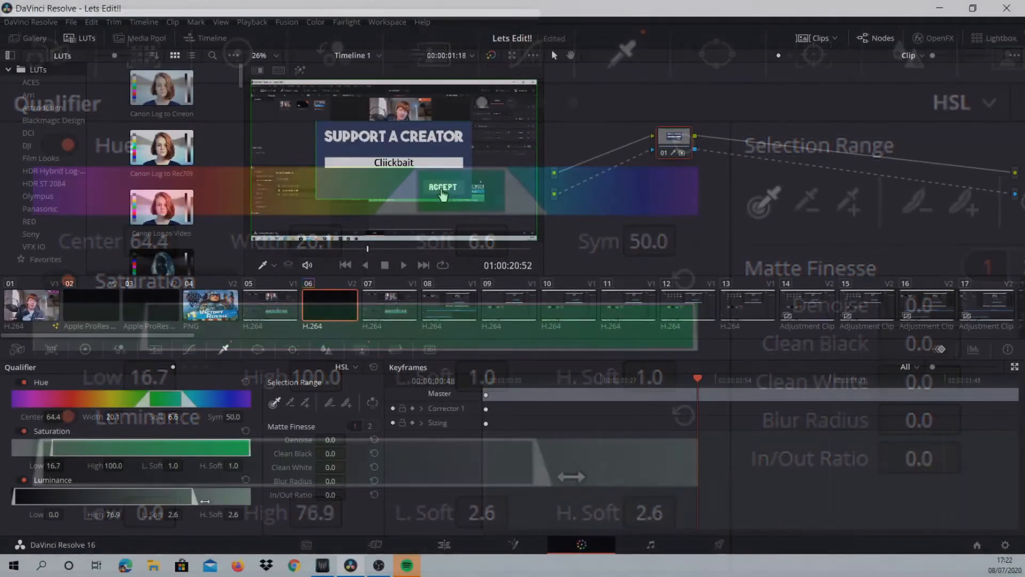
drag(201, 501, 180, 493)
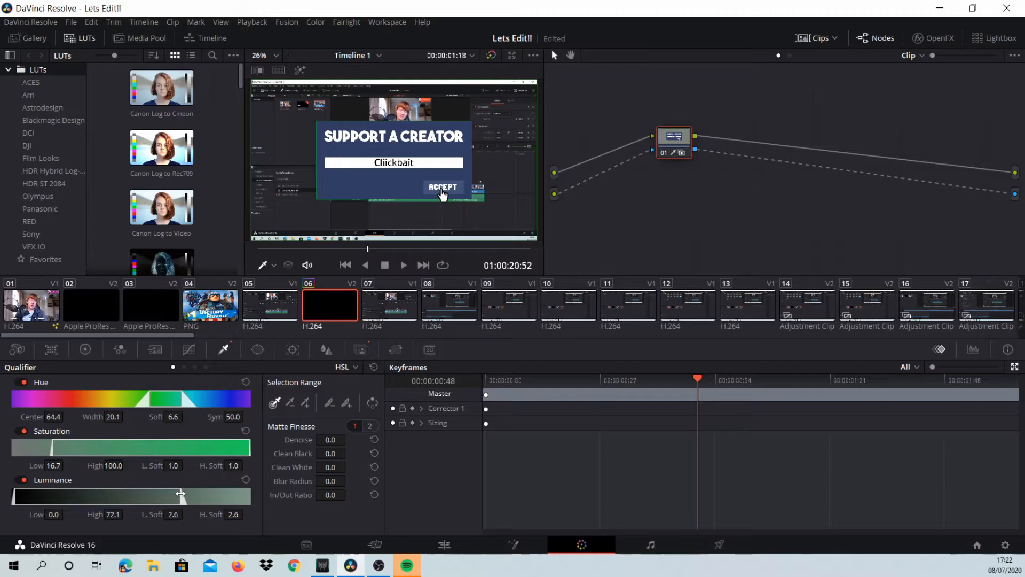
drag(16, 497, 154, 496)
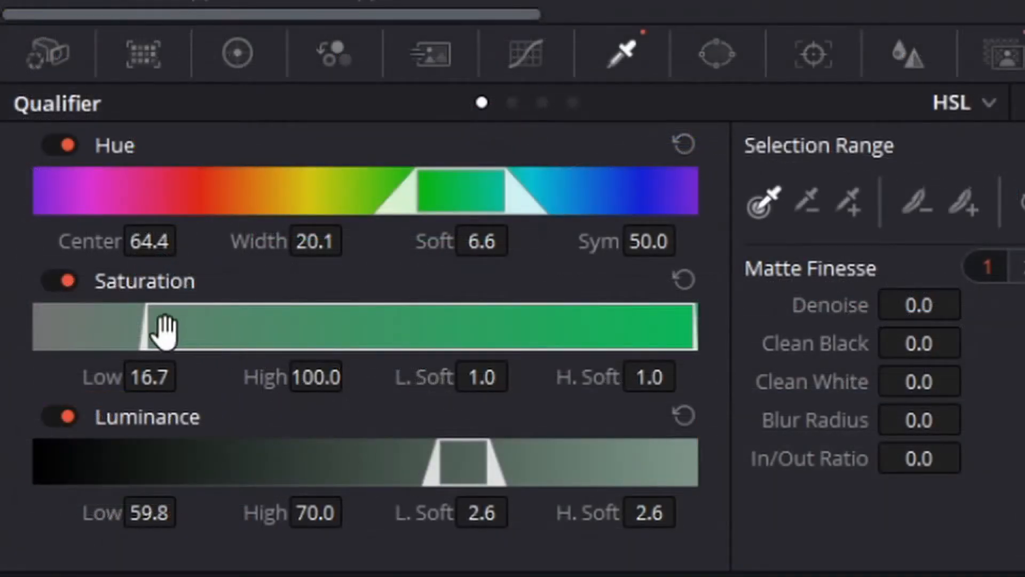
- Lower the Qualifier's Saturation Low to 0.0 and adjust the Hue range to Center 56.2 and Width 34.5
mouse_move(147, 331)
mouse_down()
mouse_move(263, 347)
mouse_move(142, 347)
mouse_move(142, 323)
mouse_up()
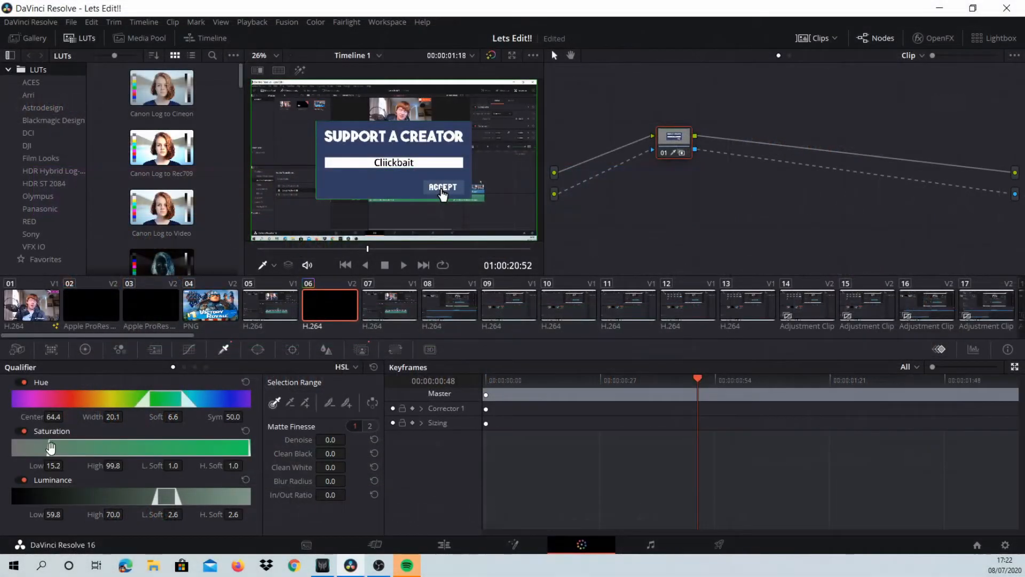
drag(50, 447, 6, 449)
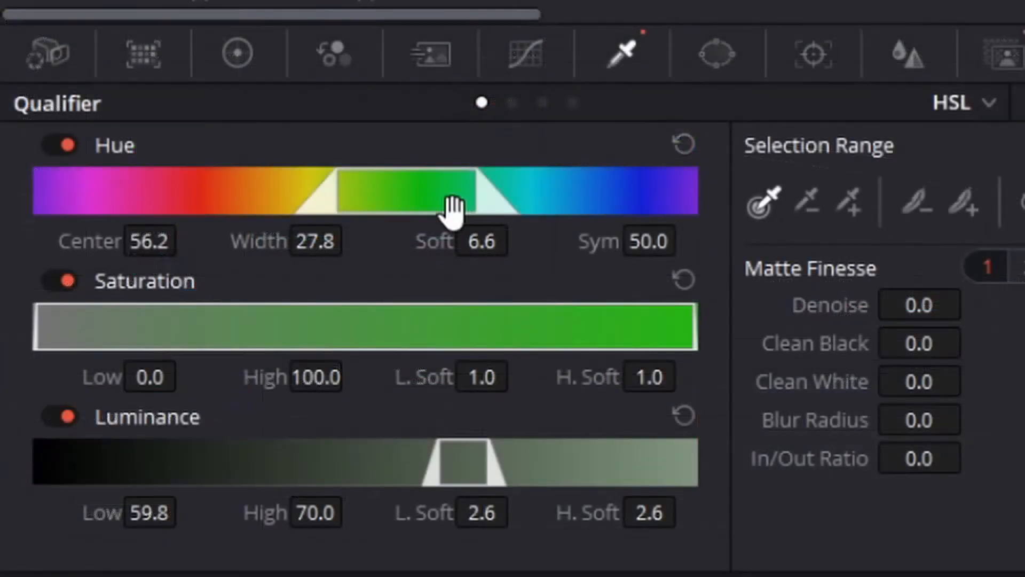
drag(449, 209, 461, 213)
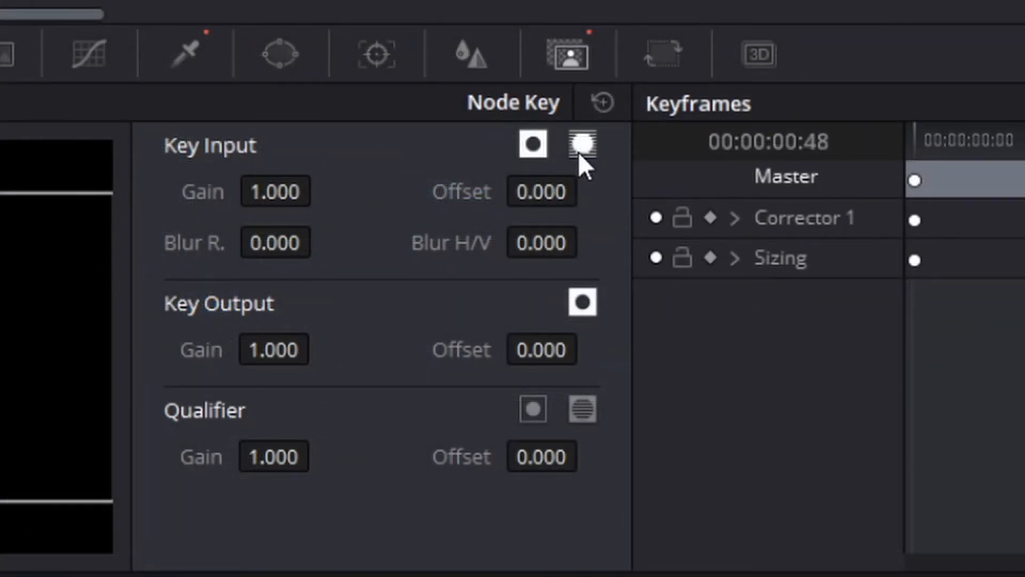
- Toggle the Node Key inversions until only Key Output is inverted, and check the keyed clip on the Cut page
click(537, 401)
click(537, 400)
click(583, 308)
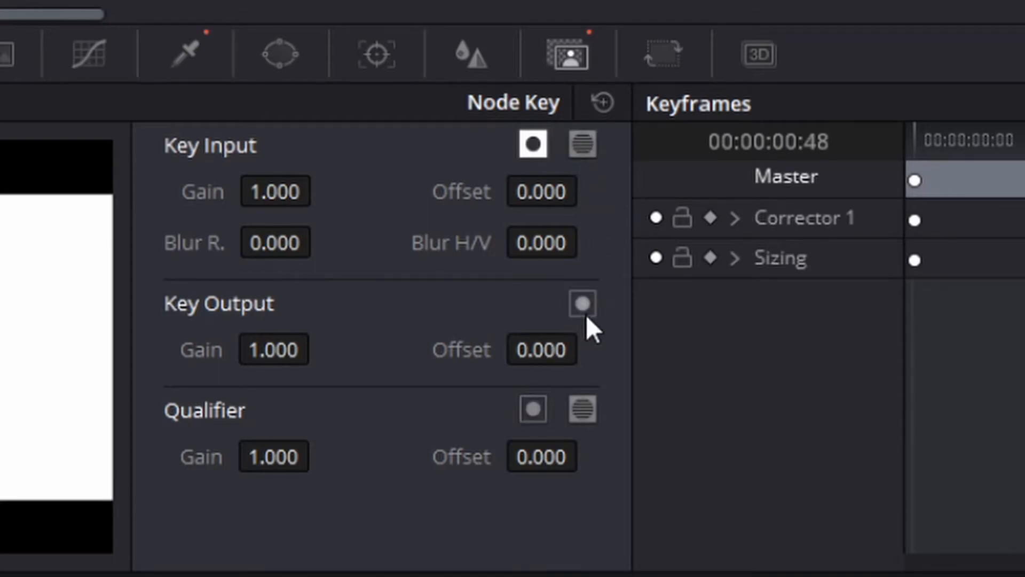
click(586, 314)
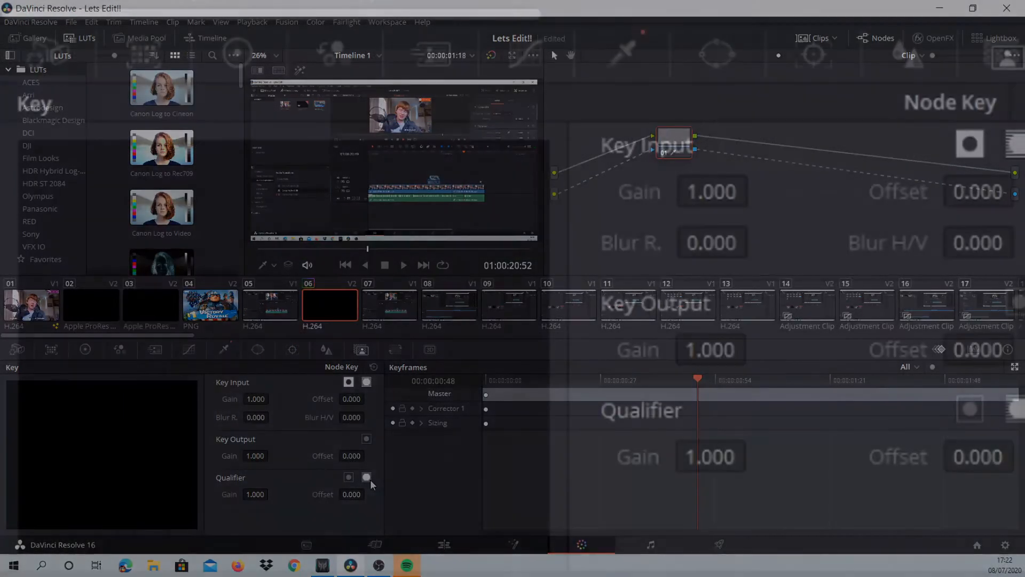
click(366, 438)
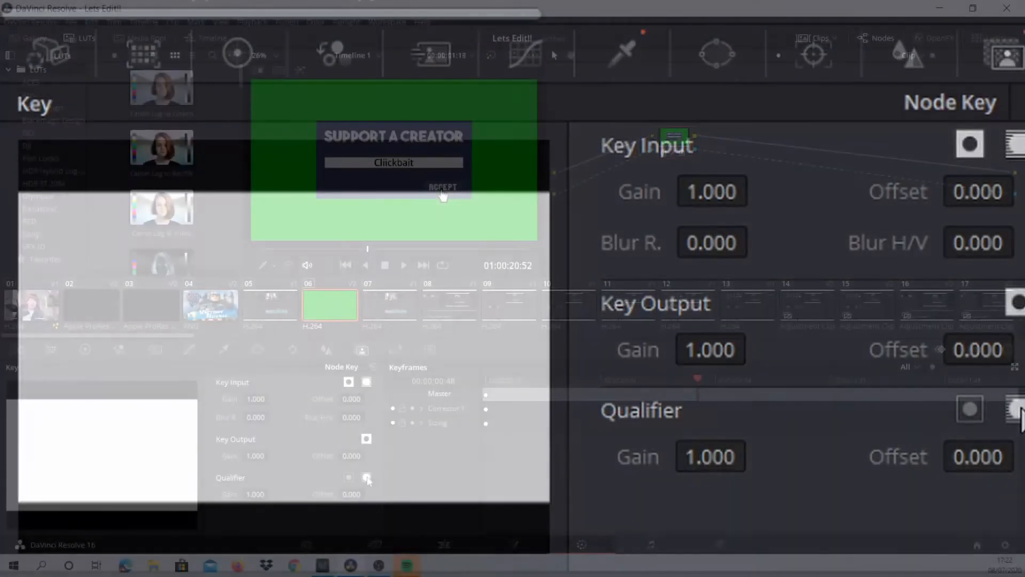
click(367, 478)
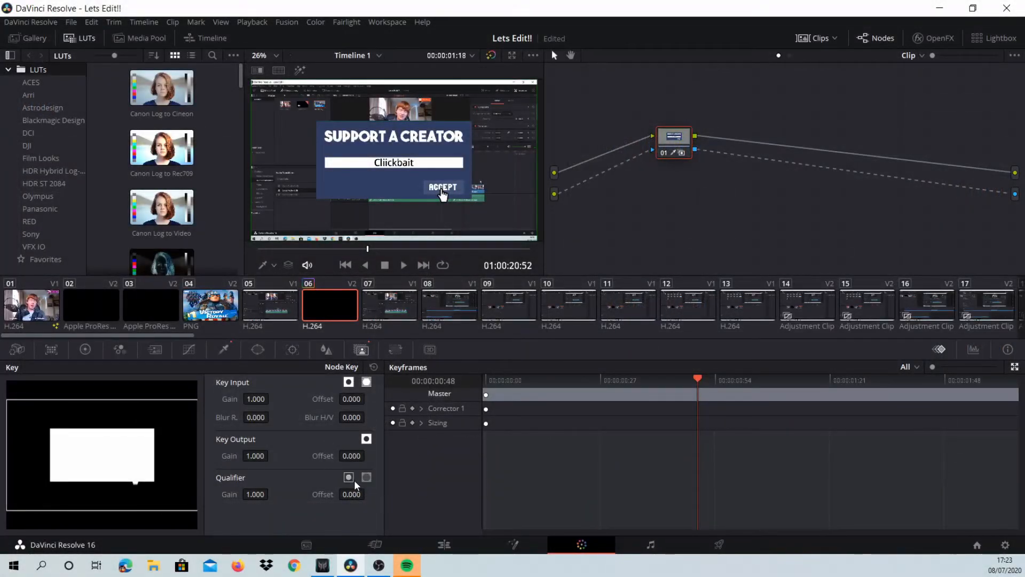
click(354, 480)
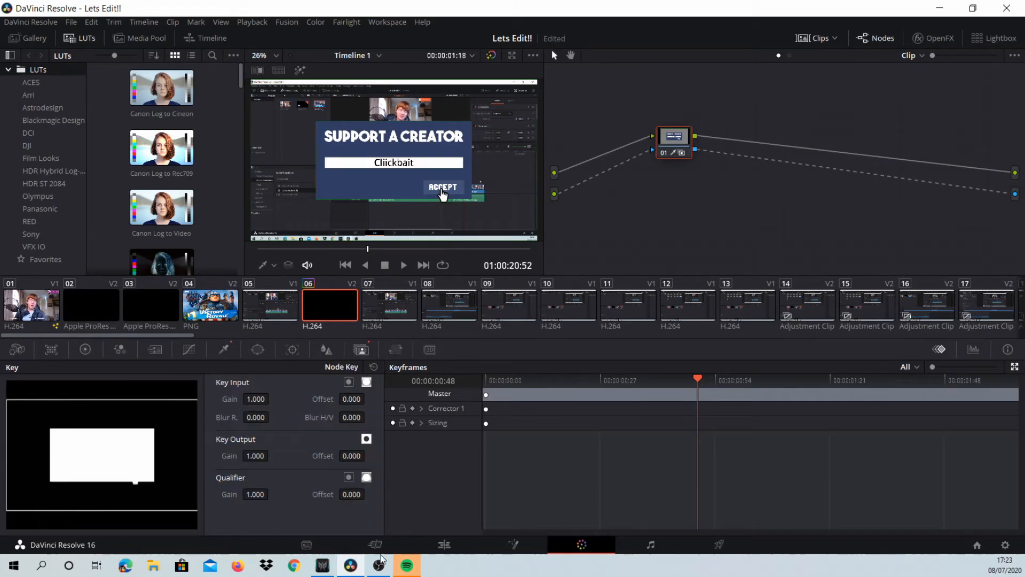
click(366, 544)
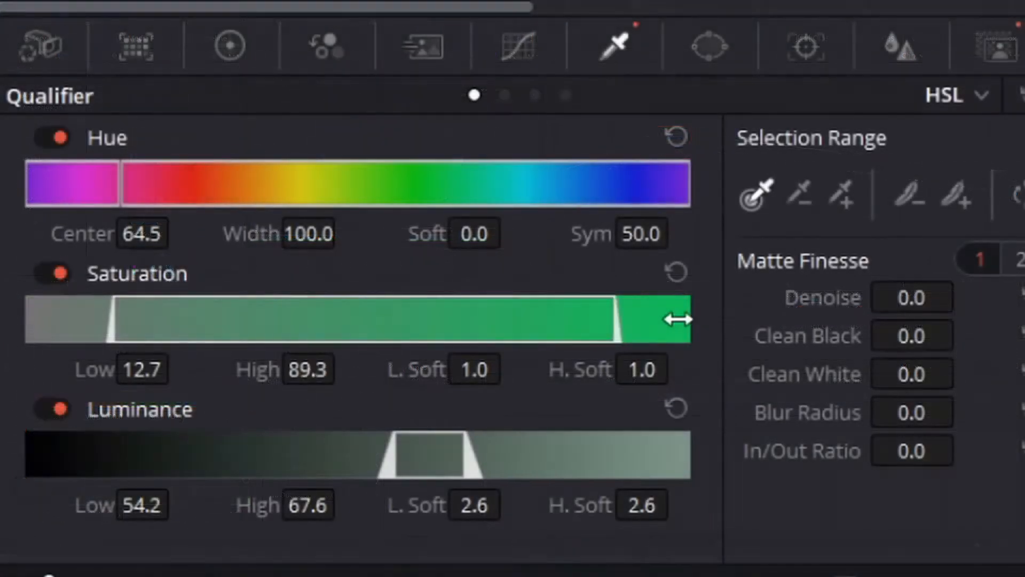
drag(675, 318, 798, 315)
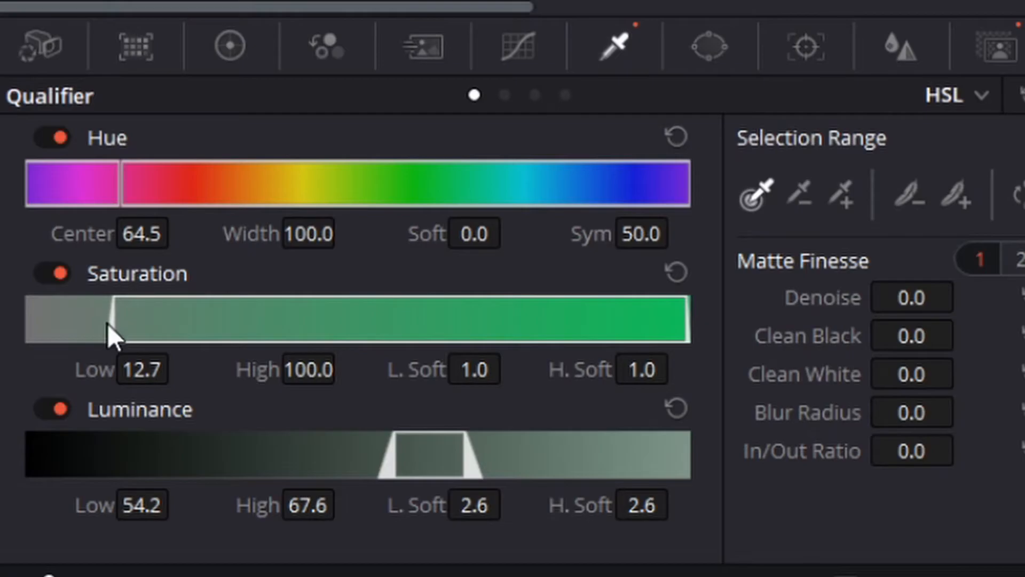
- Try lowering the Qualifier's Saturation Low to 6.2, shifting the Hue range and resetting it
drag(115, 321, 75, 340)
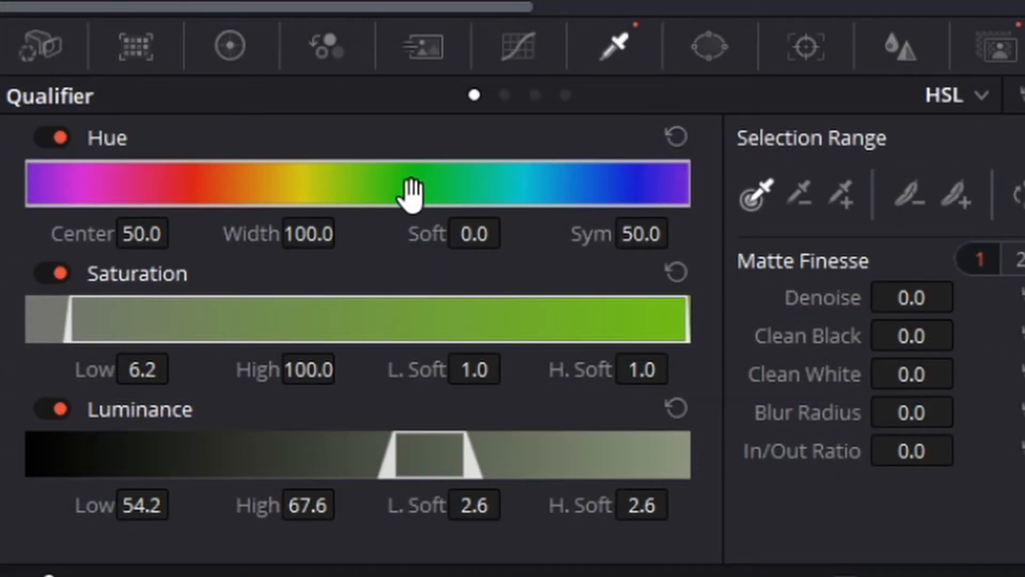
drag(150, 401, 195, 405)
drag(535, 199, 384, 216)
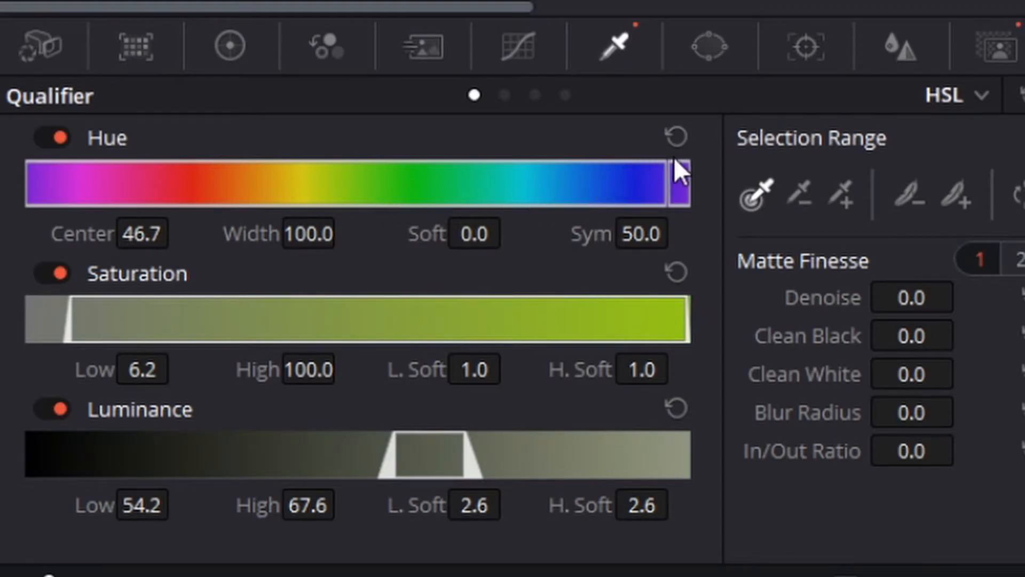
click(677, 138)
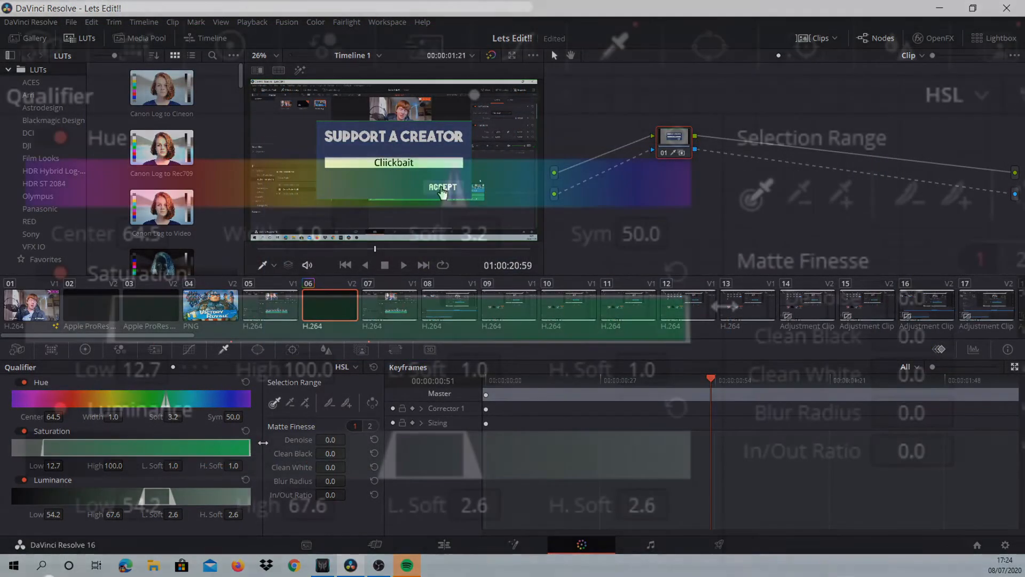
- Set the Qualifier's Saturation Low to 0.0 and its Hue range to Center 58.2 and Width 20.7
mouse_move(263, 442)
mouse_down()
mouse_move(152, 434)
mouse_move(252, 437)
mouse_up()
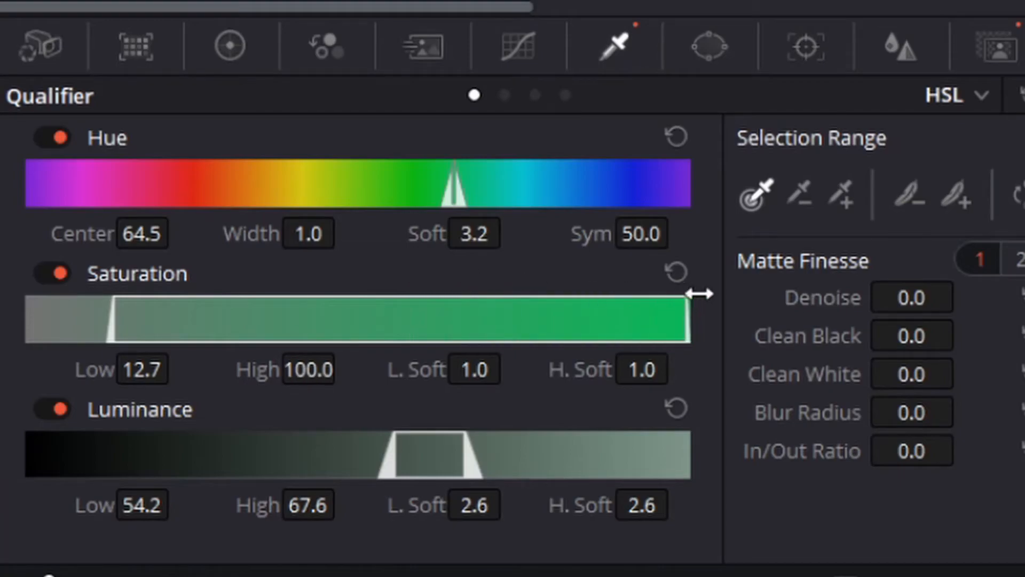
drag(113, 316, 5, 321)
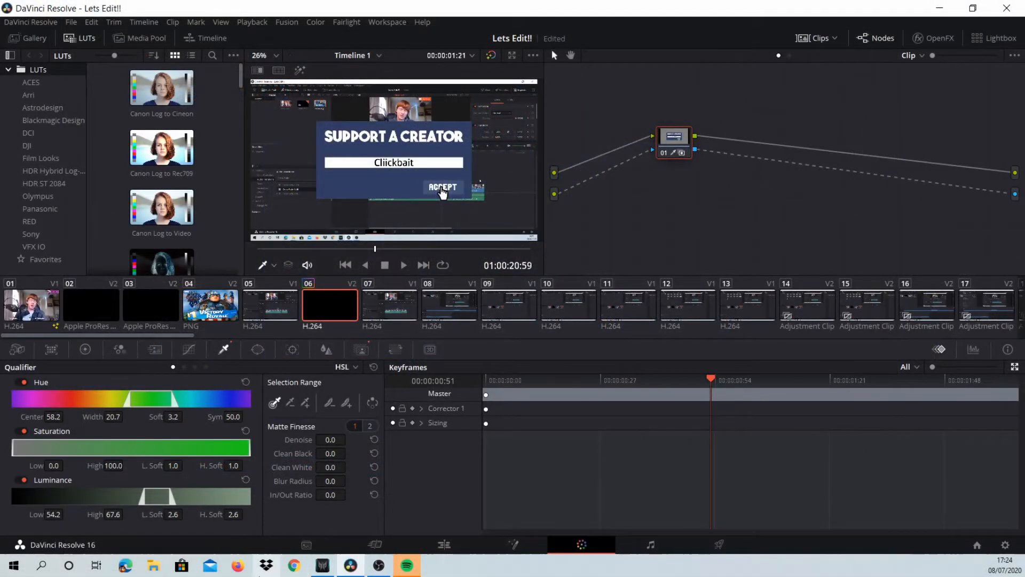
- Play the keyed Support a Creator clip on the Cut page from its start to just past its end
click(375, 544)
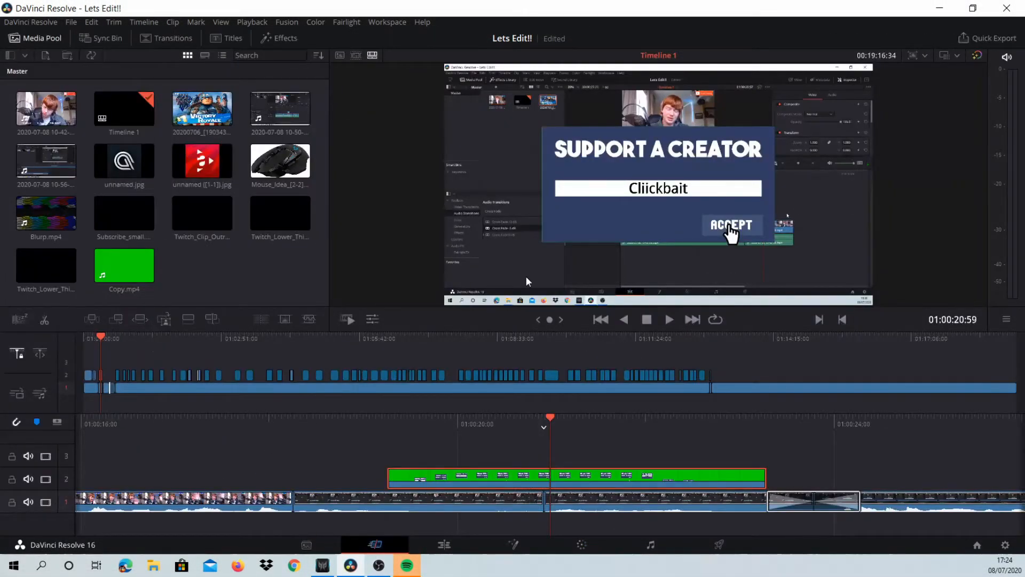
drag(543, 427, 711, 428)
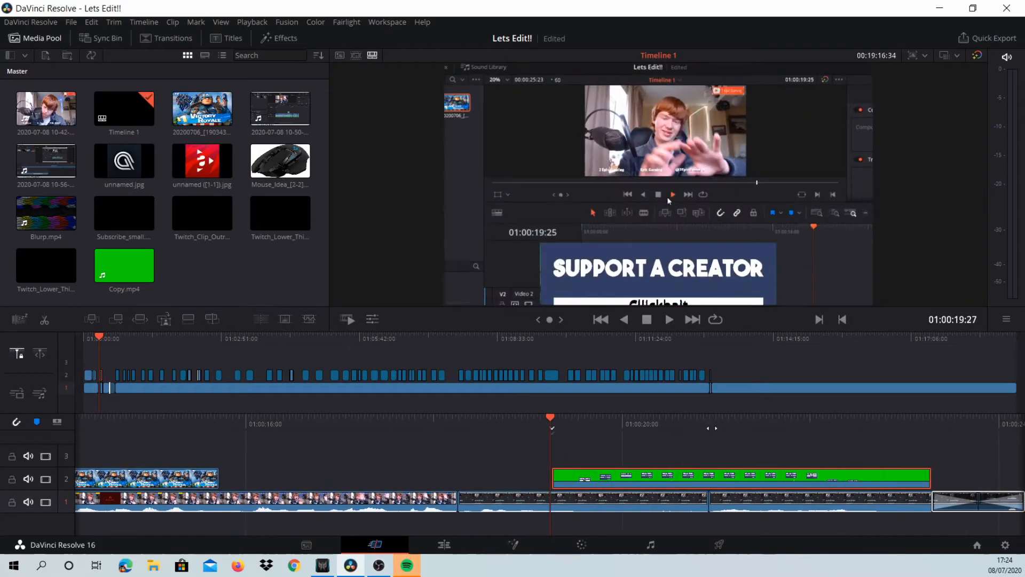
key(space)
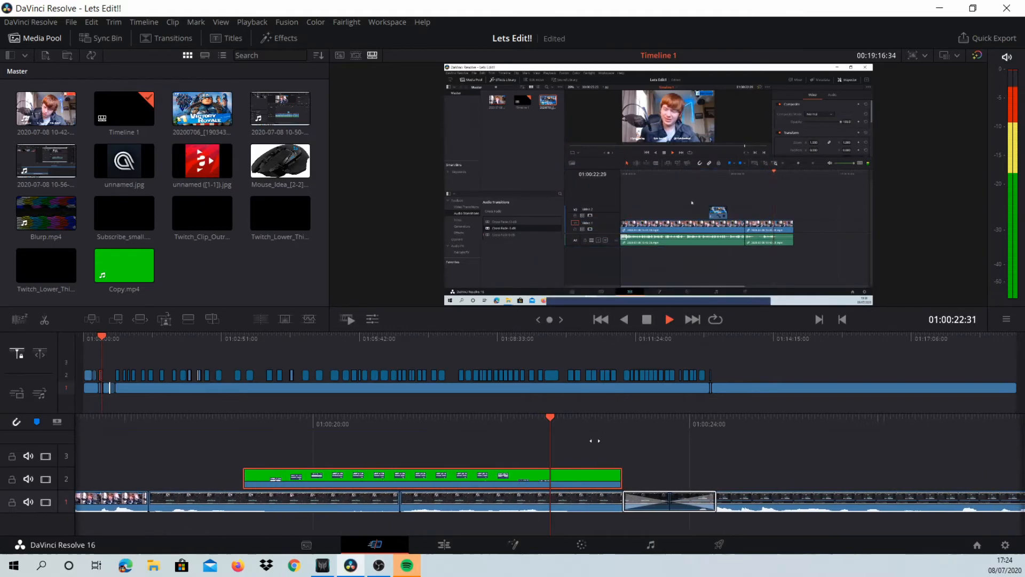
drag(554, 424, 691, 427)
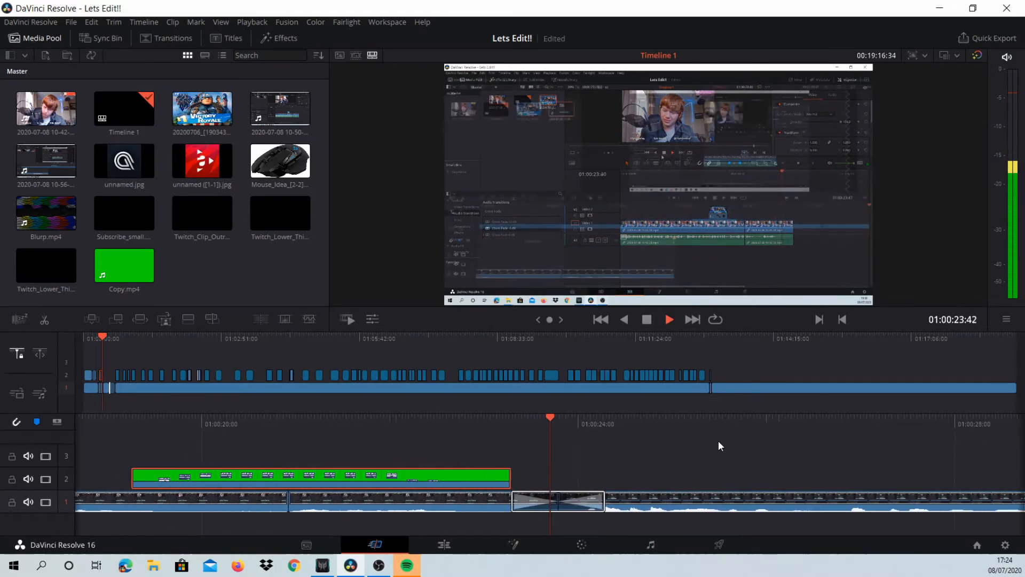
key(space)
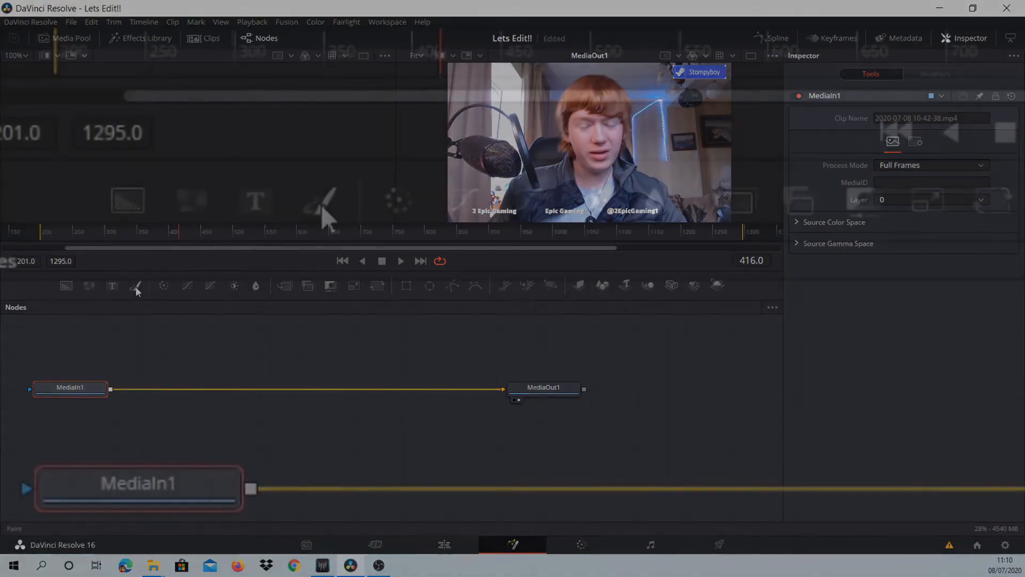
- Add a Paint node after MediaIn1 on the Fusion page, scribble white strokes across the face and play the clip
click(316, 210)
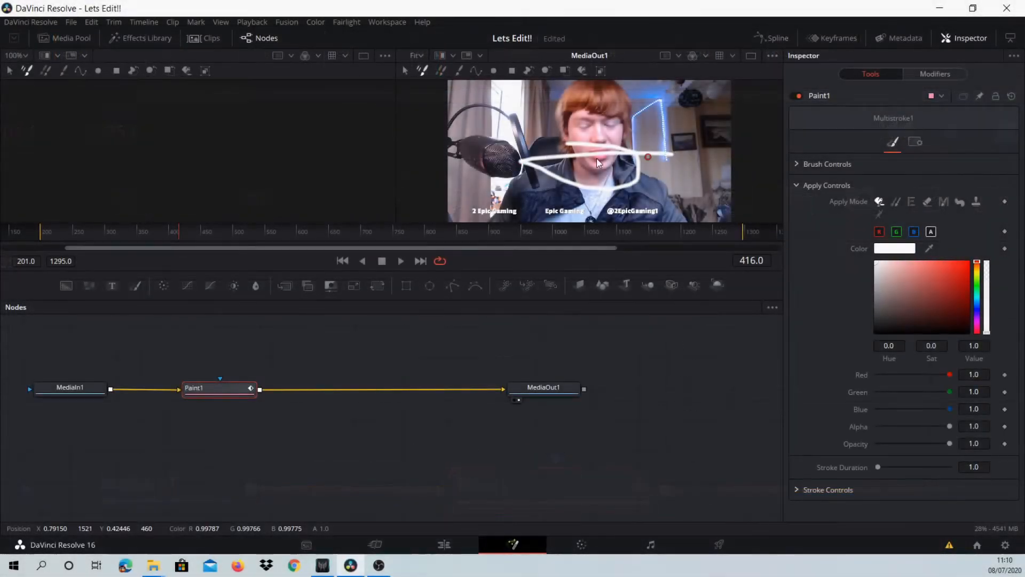
drag(581, 154, 620, 133)
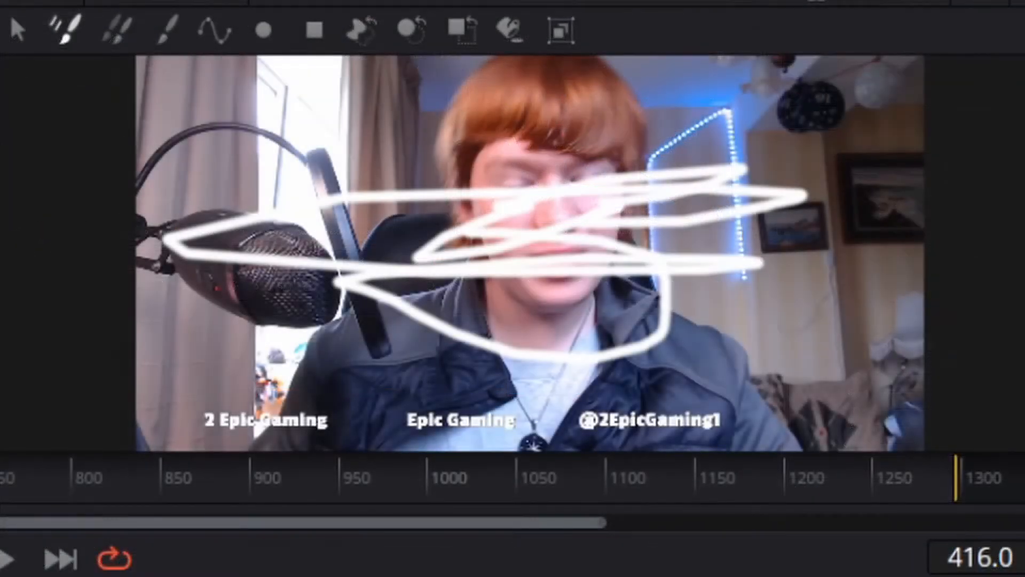
key(space)
key(space)
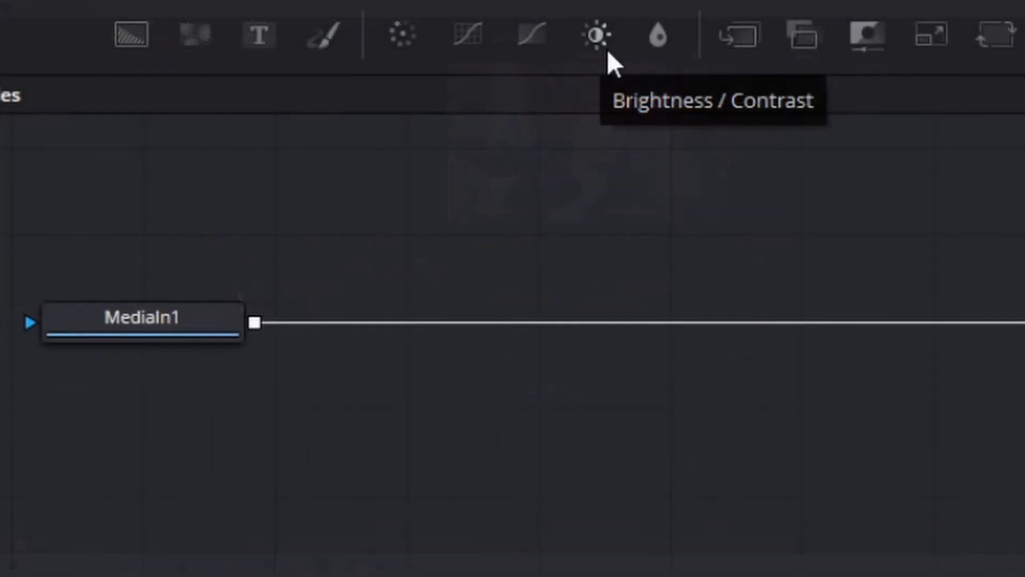
- Add a Blur node between MediaIn1 and MediaOut1, raise its Blur Size to 100.0 and pull it back down
click(608, 48)
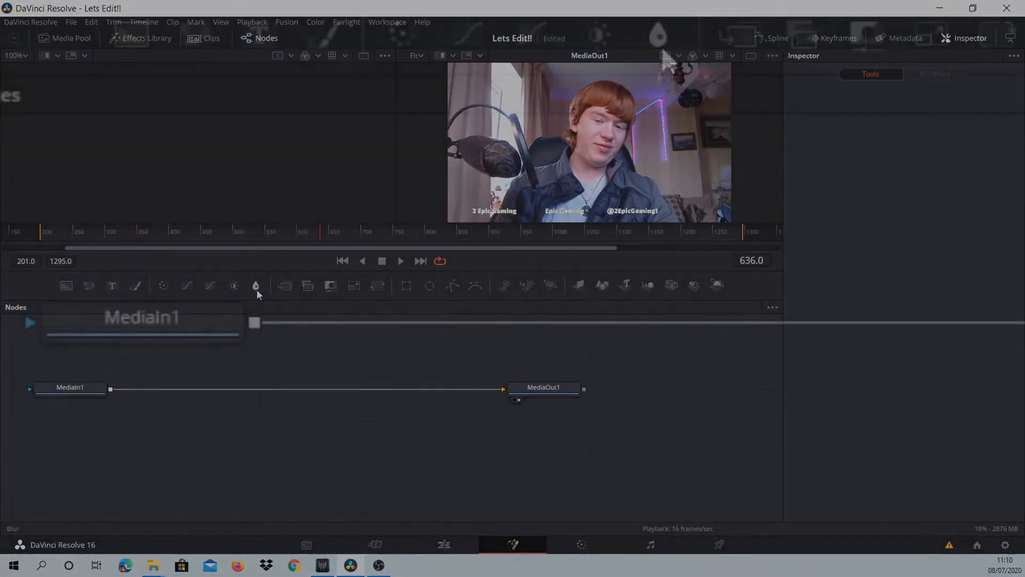
click(658, 35)
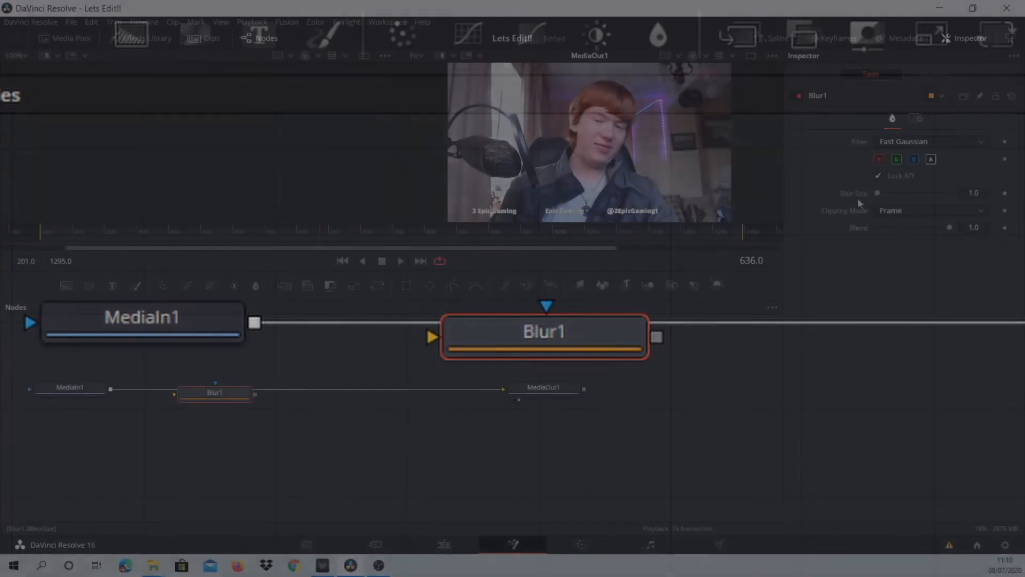
drag(874, 193, 742, 262)
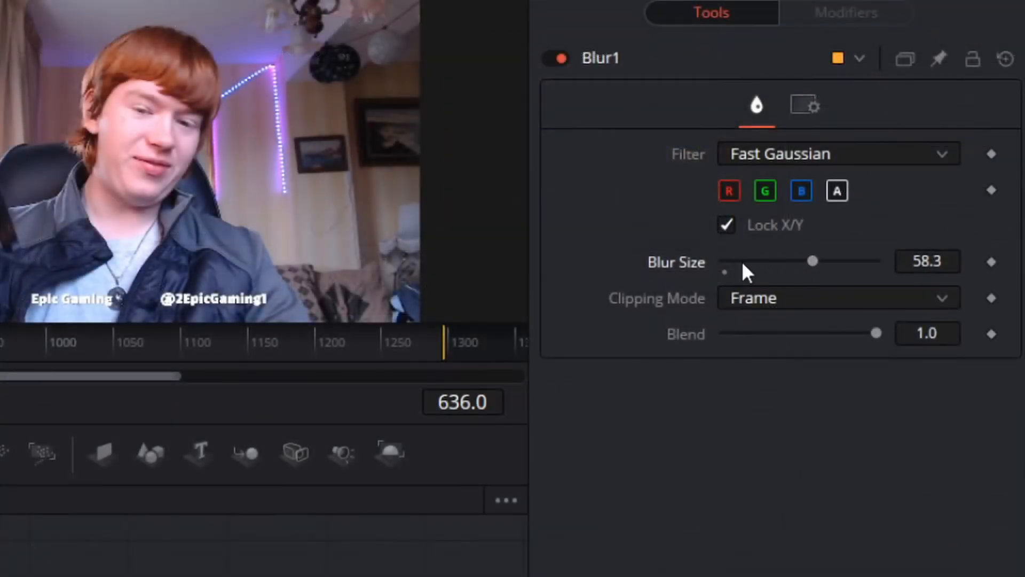
mouse_move(812, 261)
mouse_down()
mouse_move(695, 293)
mouse_move(809, 275)
mouse_up()
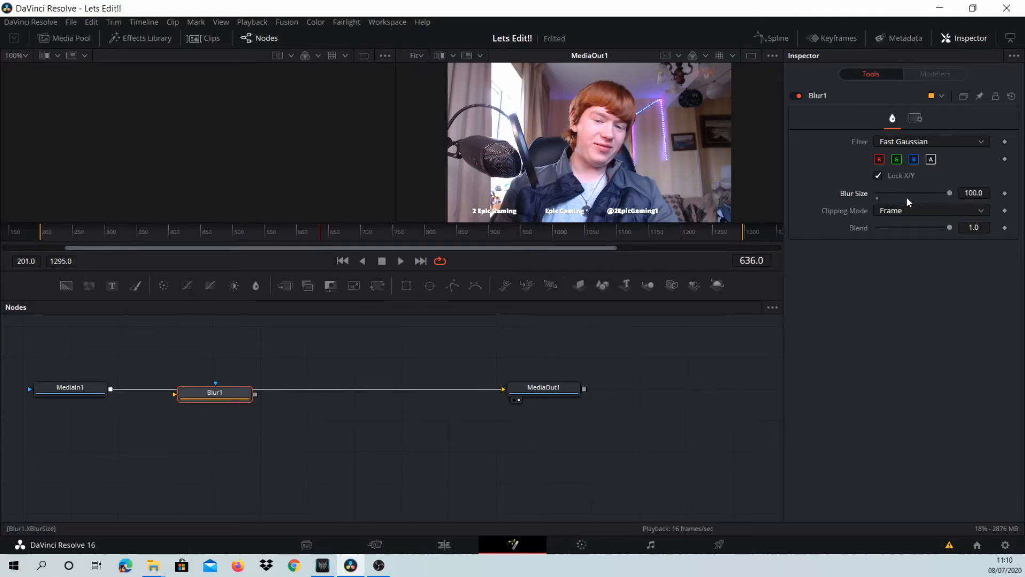
drag(940, 196, 854, 203)
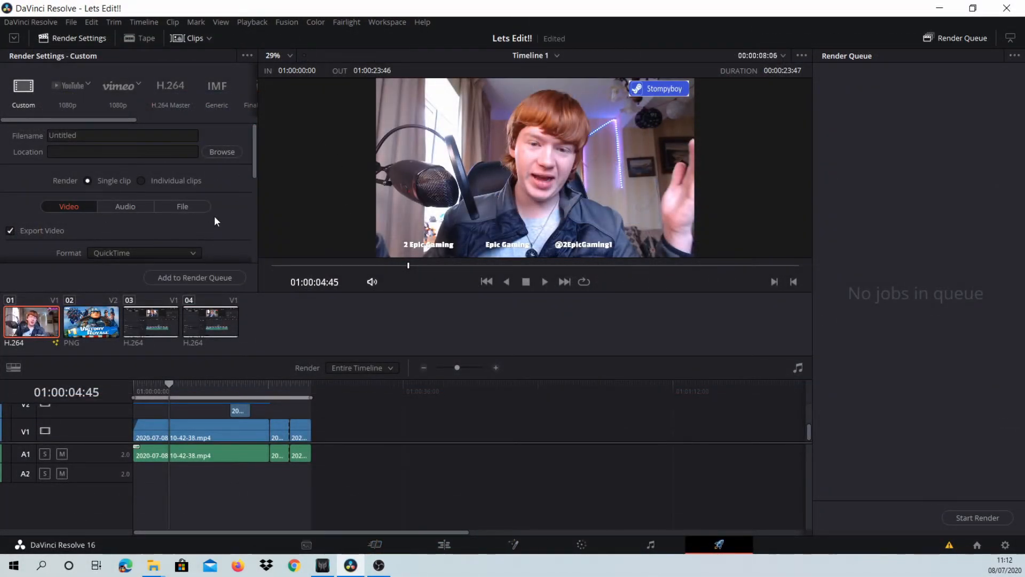
- Examine the resolution, frame rate and quality options in the render settings on the Deliver page
drag(254, 171, 256, 218)
drag(535, 348, 536, 368)
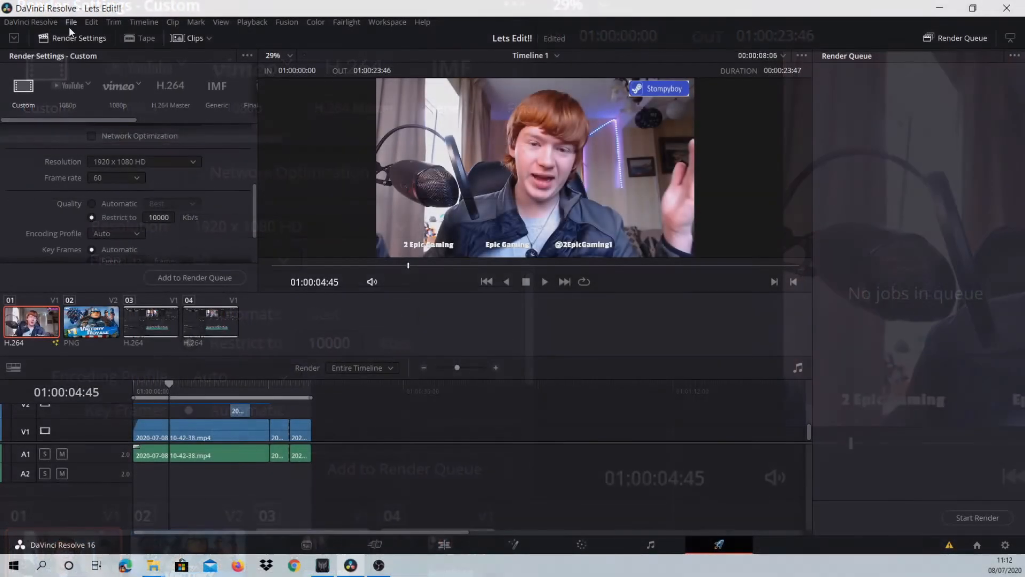
- Open the project settings and examine the timeline resolution options in the master settings, from NTSC through Ultra HD to VistaVision
click(71, 23)
mouse_move(92, 22)
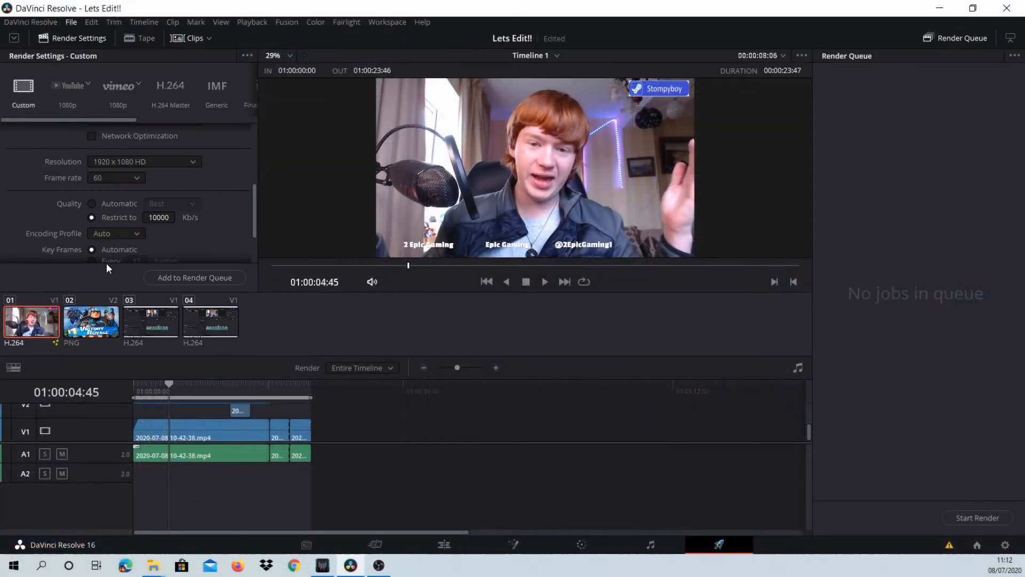
click(106, 262)
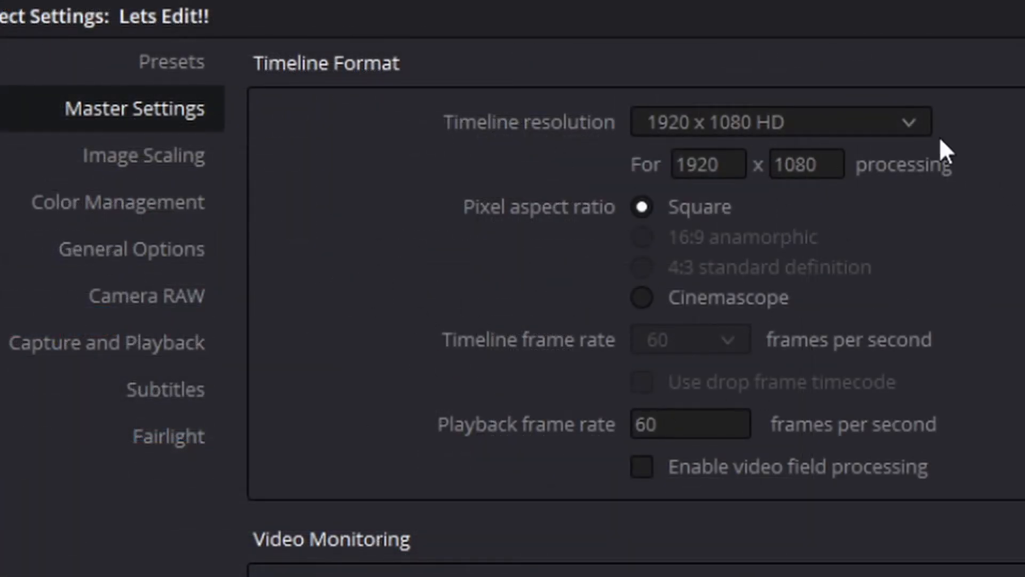
click(914, 125)
scroll(804, 425, down, 2)
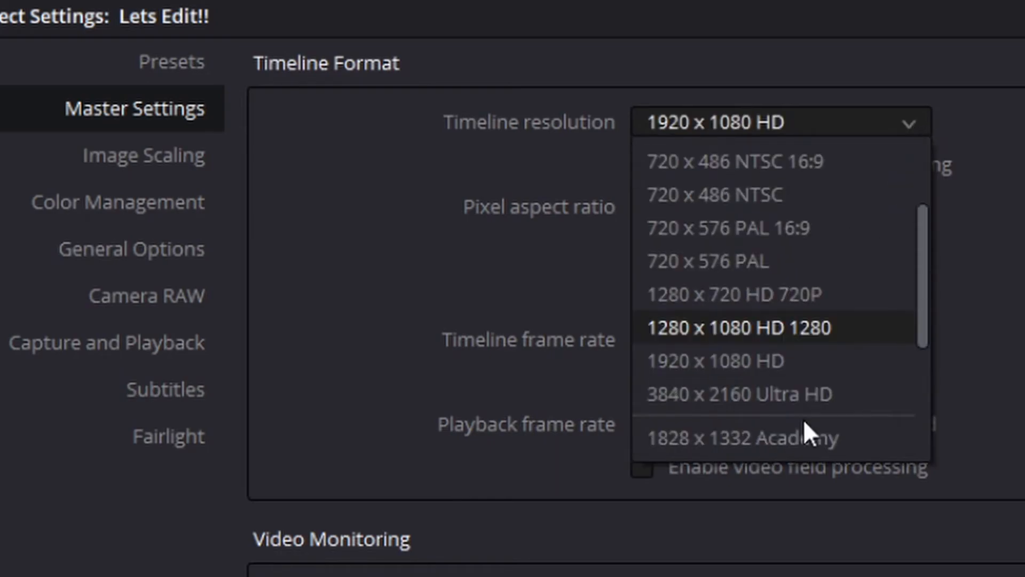
scroll(801, 417, down, 7)
scroll(817, 422, up, 3)
scroll(791, 411, up, 3)
scroll(748, 438, down, 6)
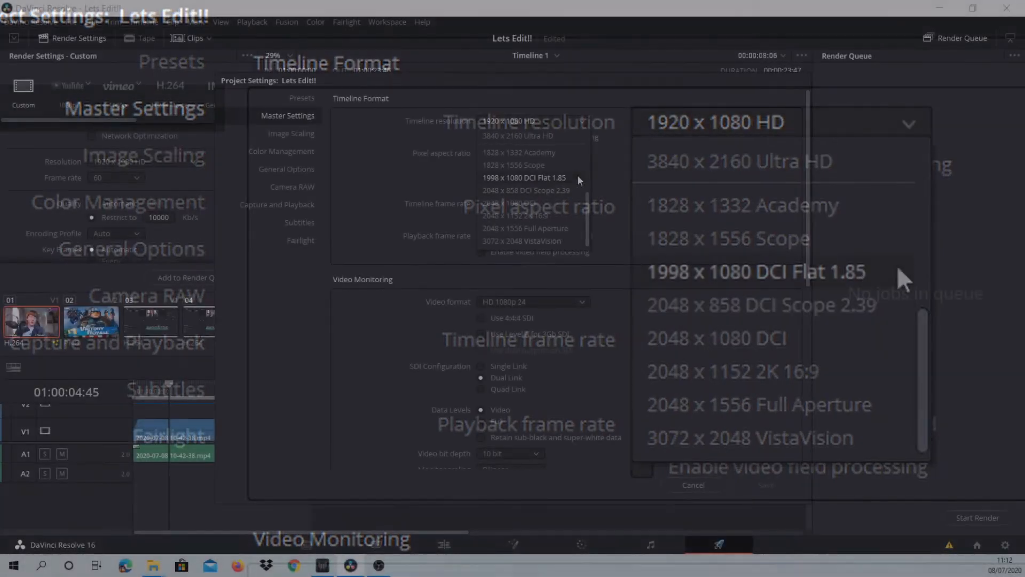
click(703, 181)
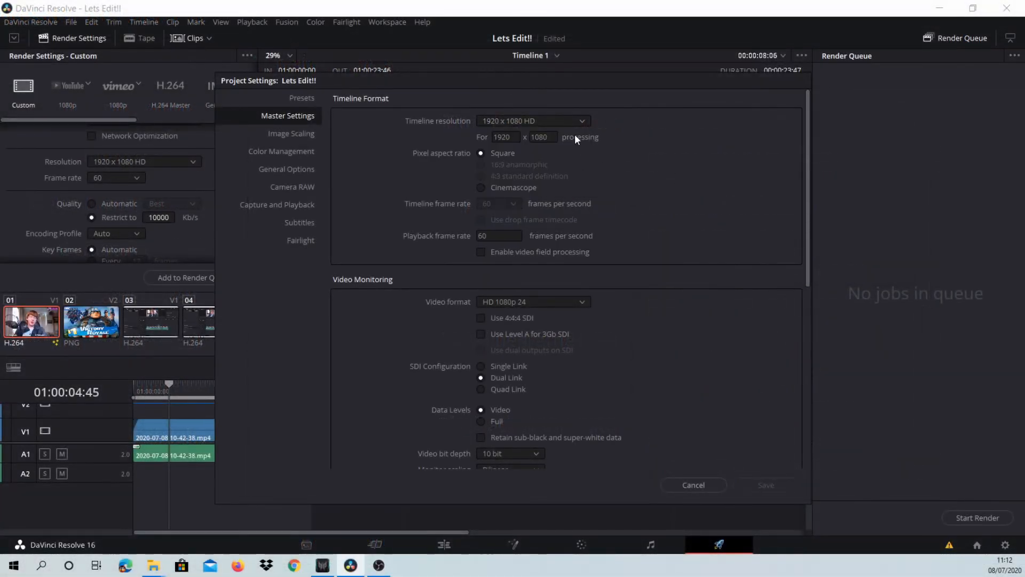
click(568, 120)
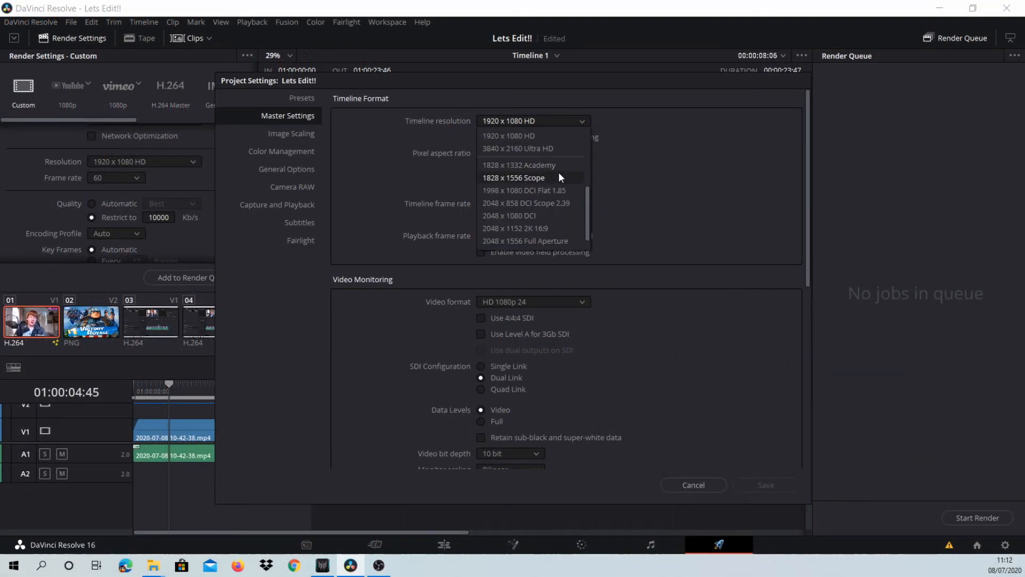
scroll(555, 174, up, 2)
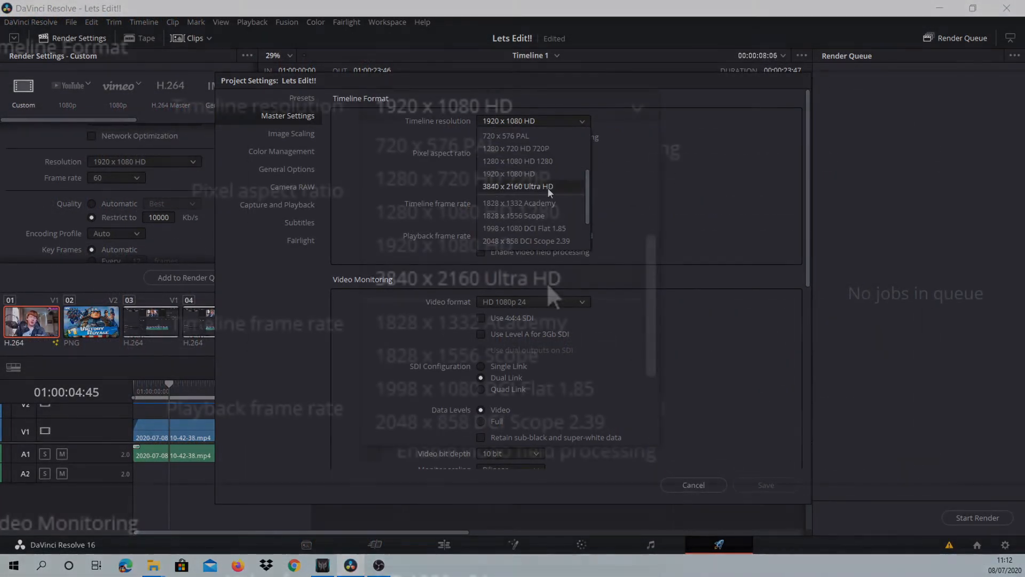
scroll(550, 192, up, 3)
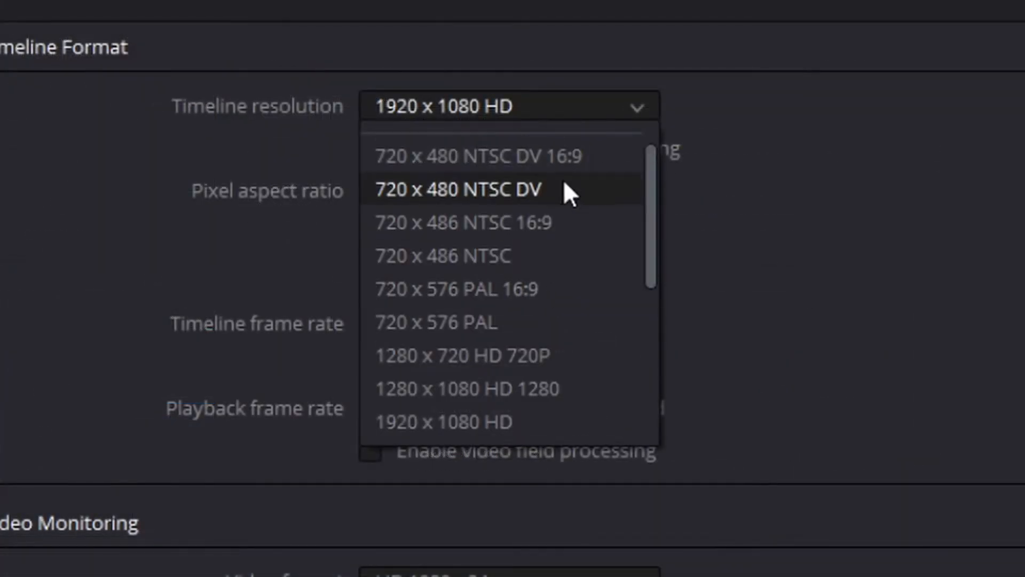
scroll(537, 425, down, 3)
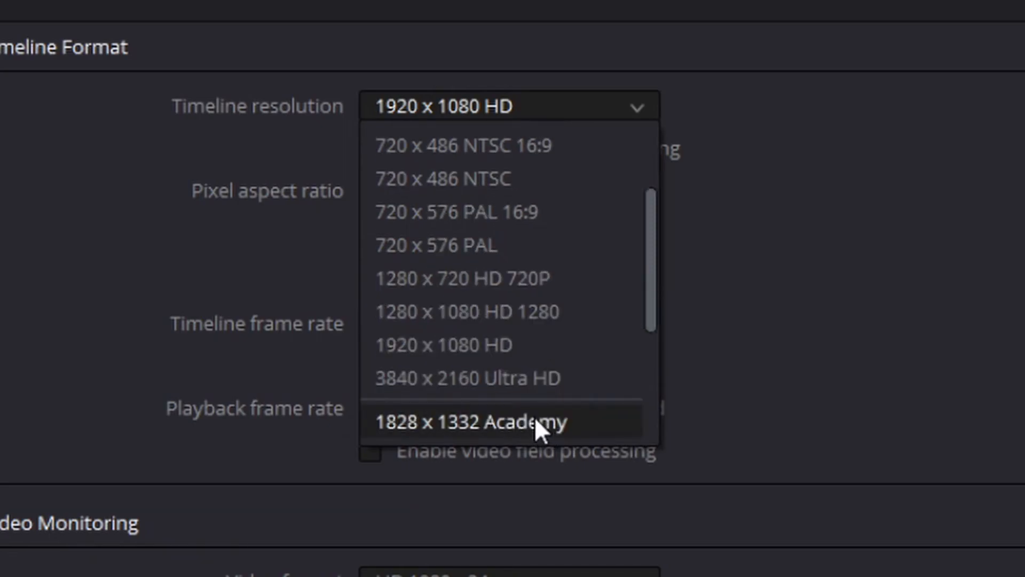
scroll(544, 246, up, 1)
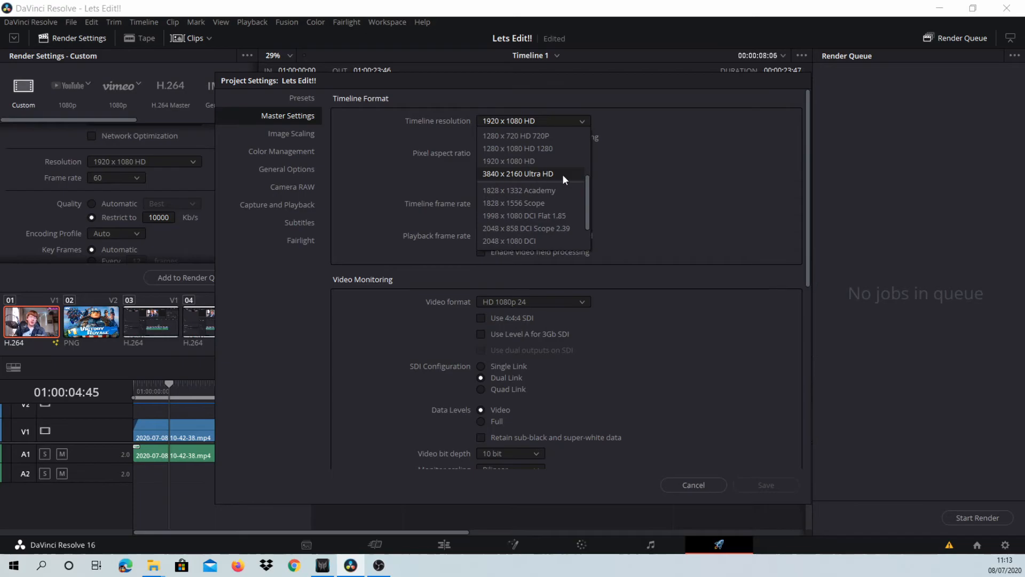
click(718, 193)
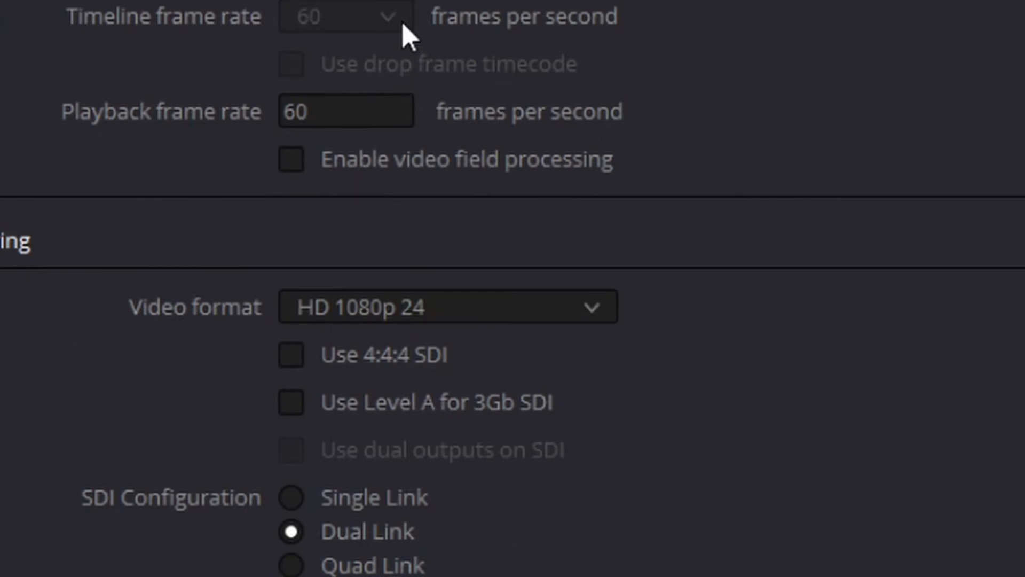
- Look through the video monitoring formats, set the video format to HD 1080p 60, and reopen the project settings
click(380, 312)
scroll(449, 454, down, 3)
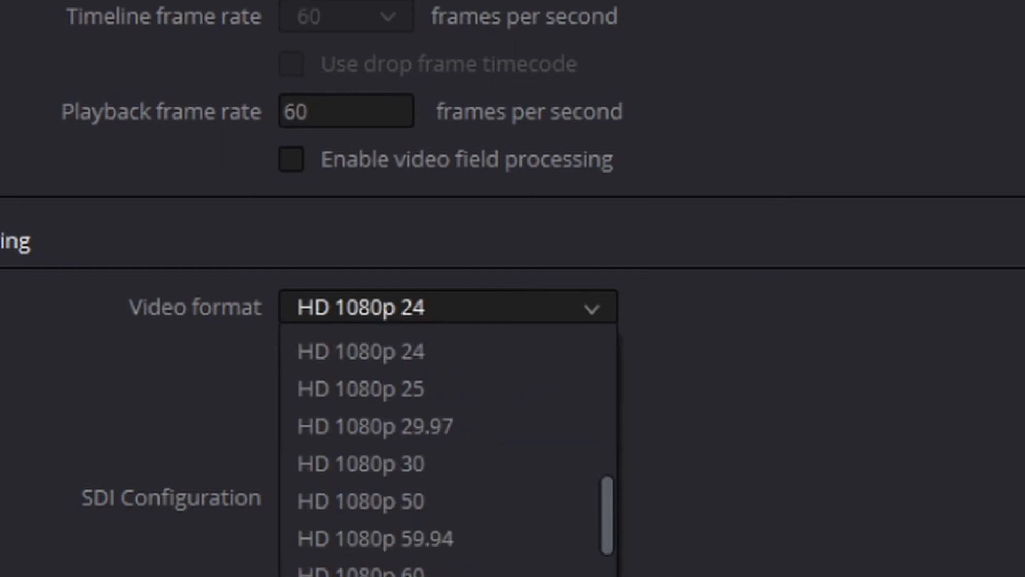
scroll(449, 566, down, 4)
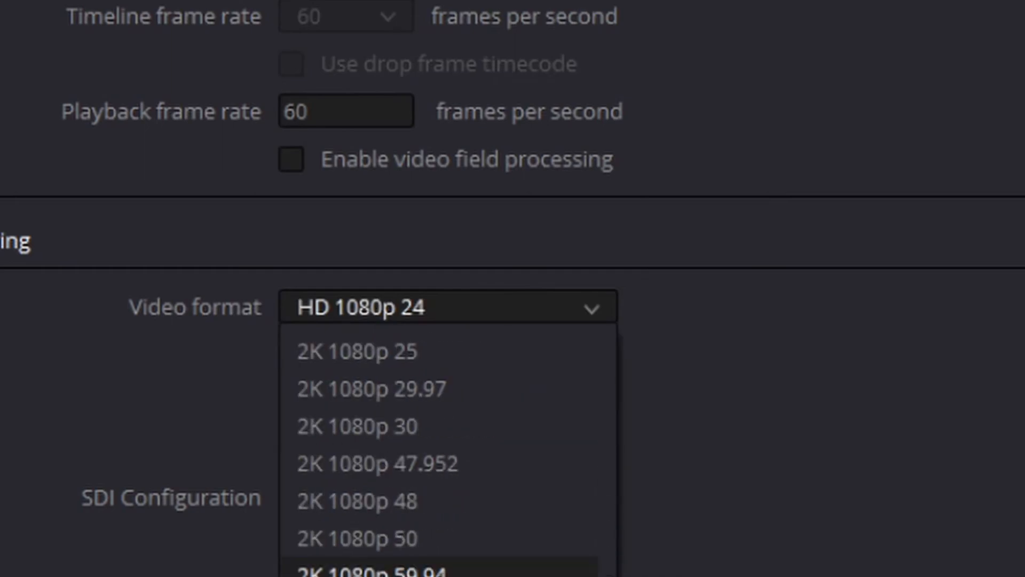
scroll(438, 502, down, 2)
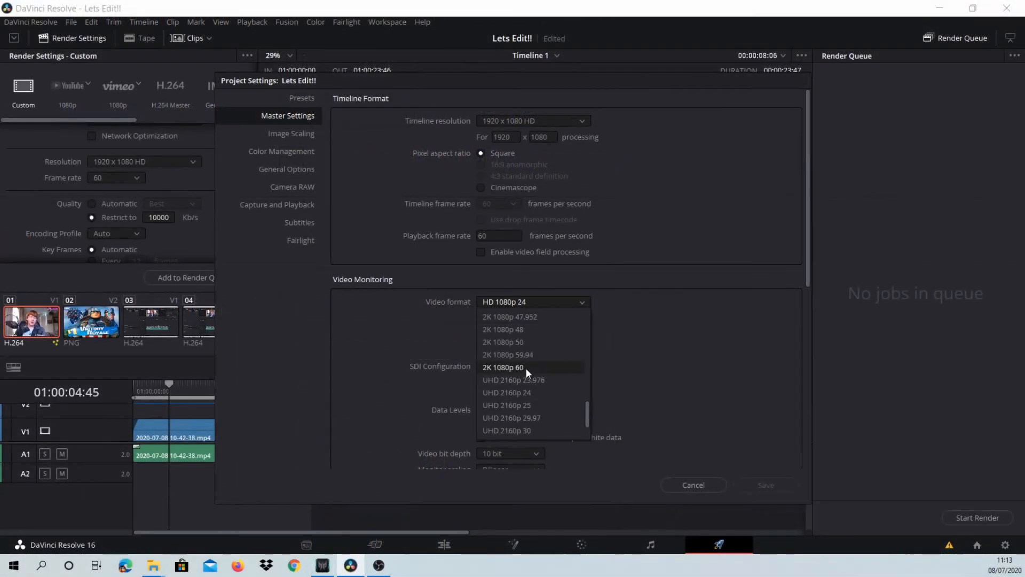
scroll(526, 368, up, 5)
click(786, 333)
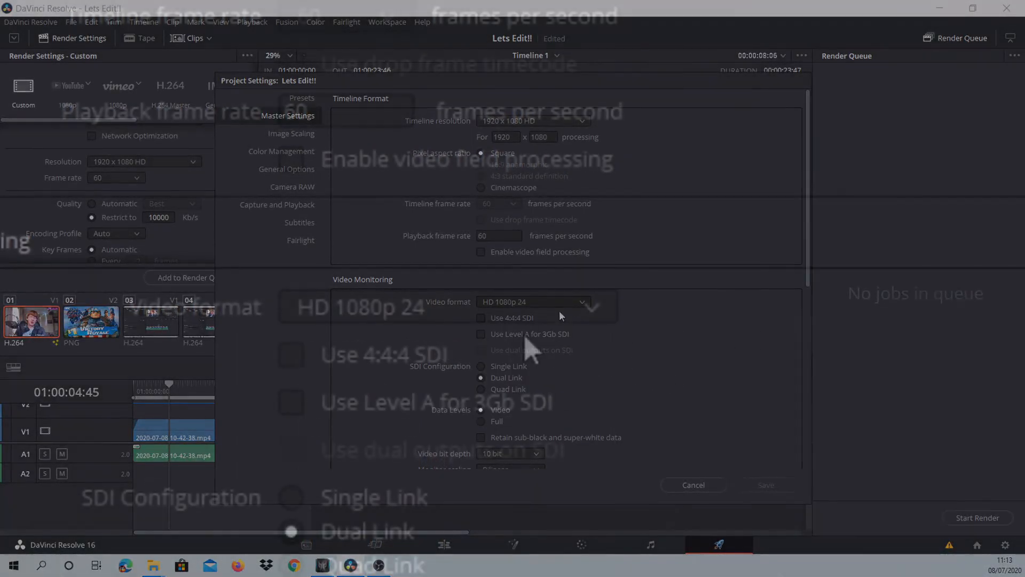
click(561, 308)
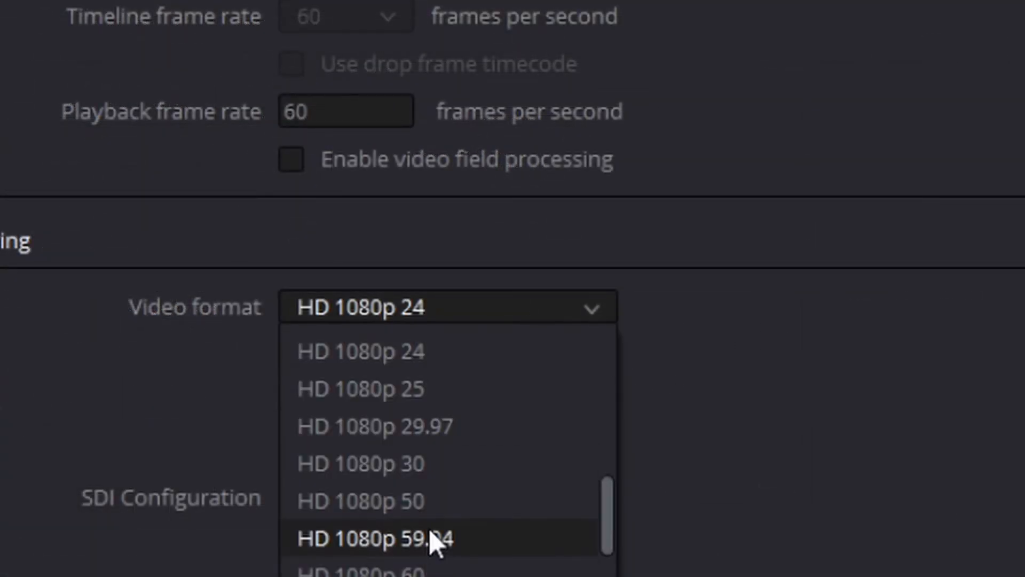
click(361, 570)
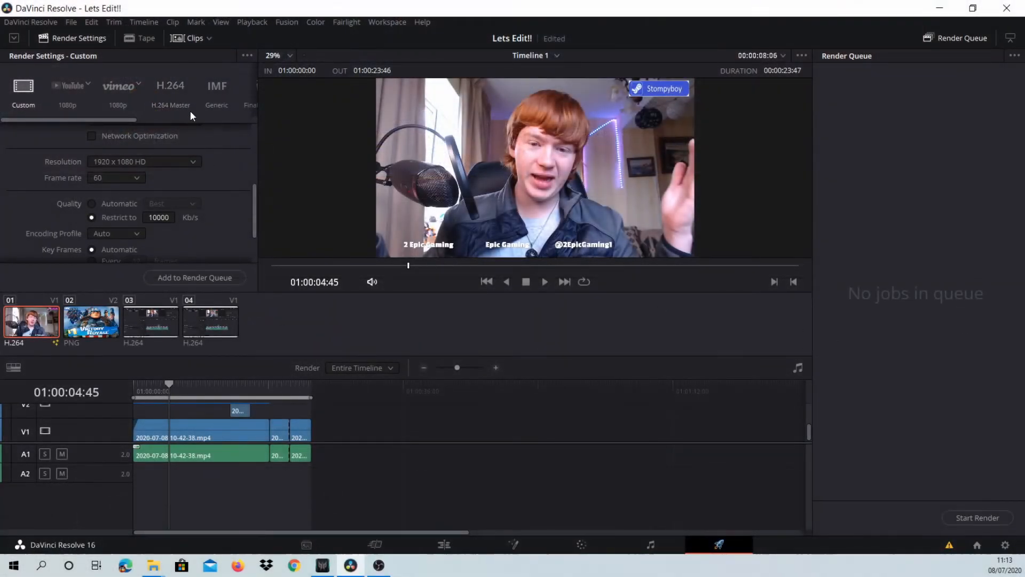
click(71, 23)
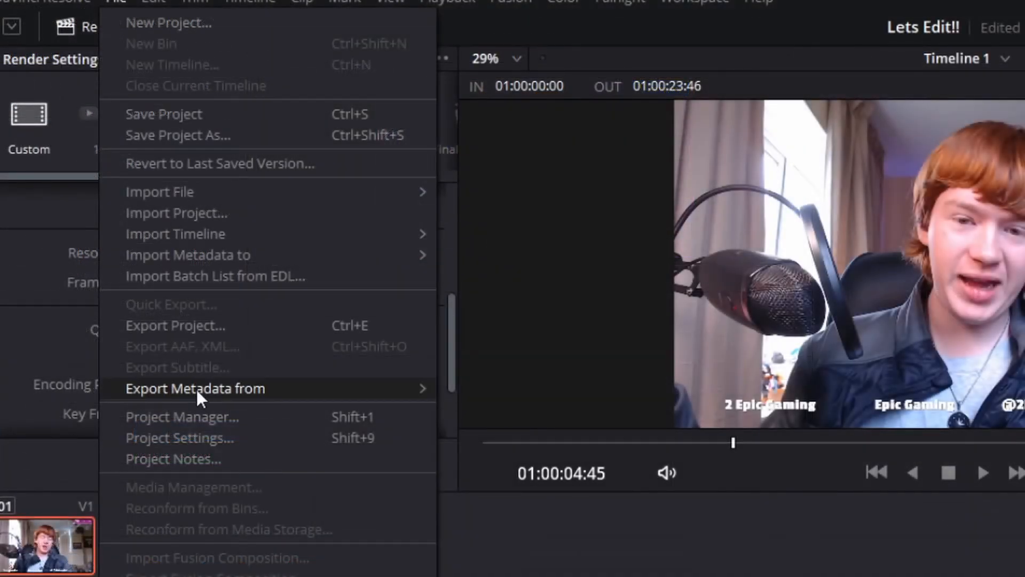
click(159, 436)
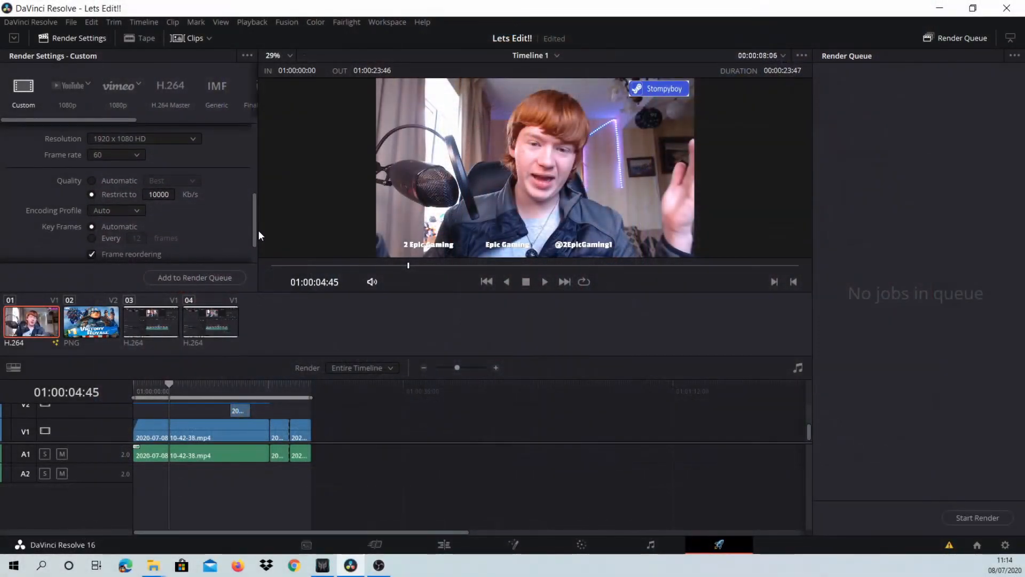
- Show the advanced settings of the Custom render preset and enable Use optimized media
drag(258, 229, 237, 264)
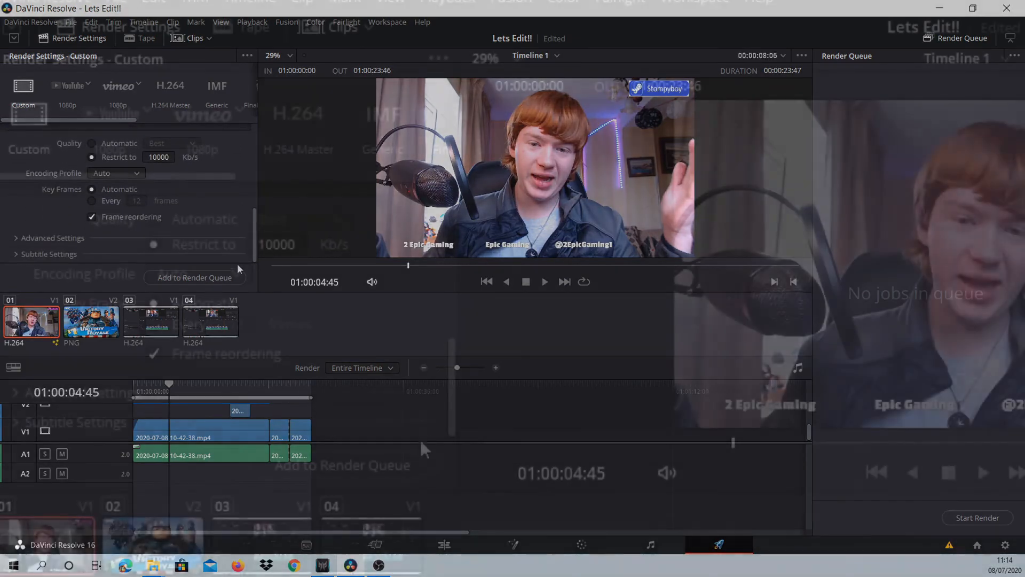
click(30, 241)
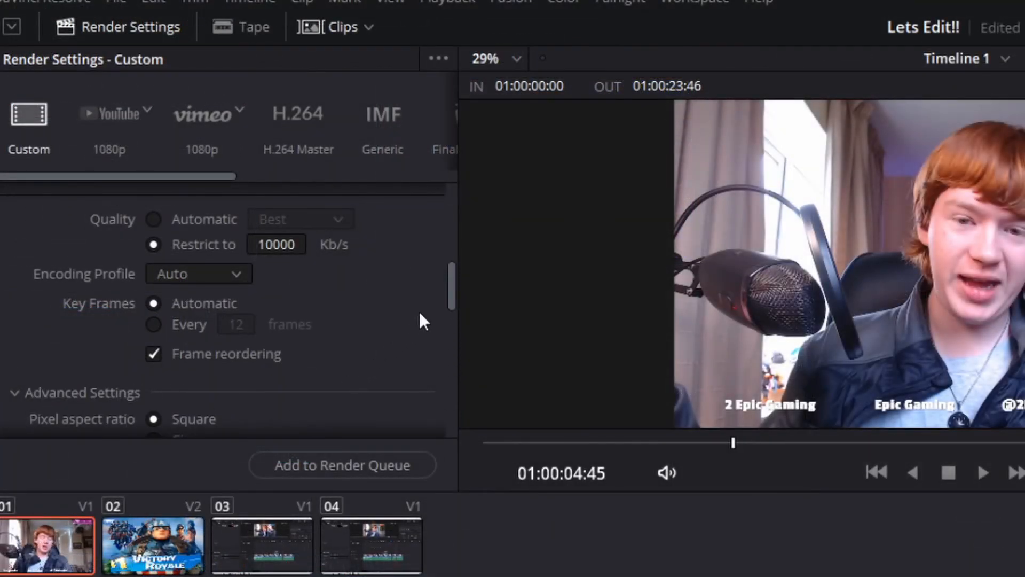
drag(450, 313, 451, 385)
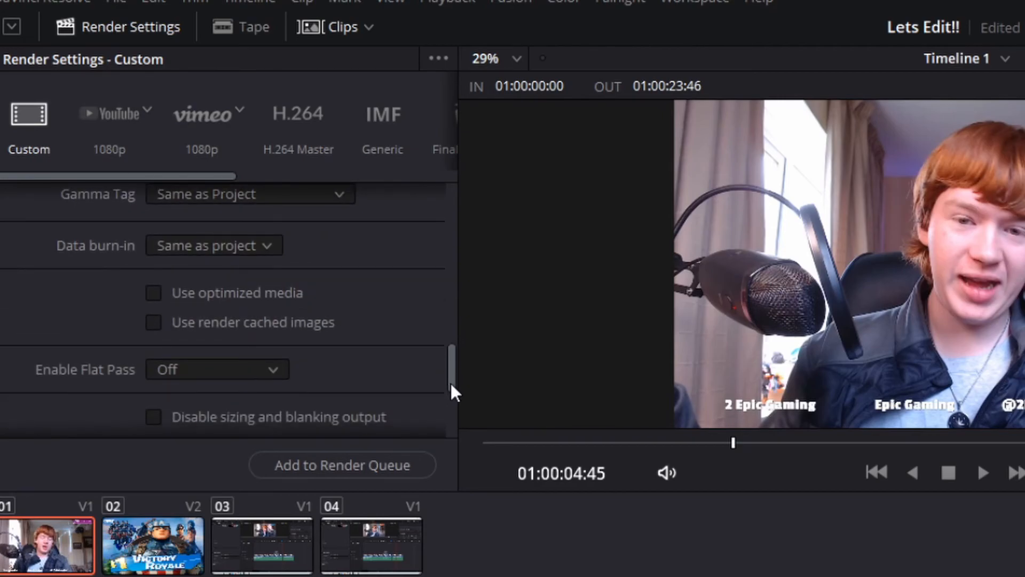
click(219, 297)
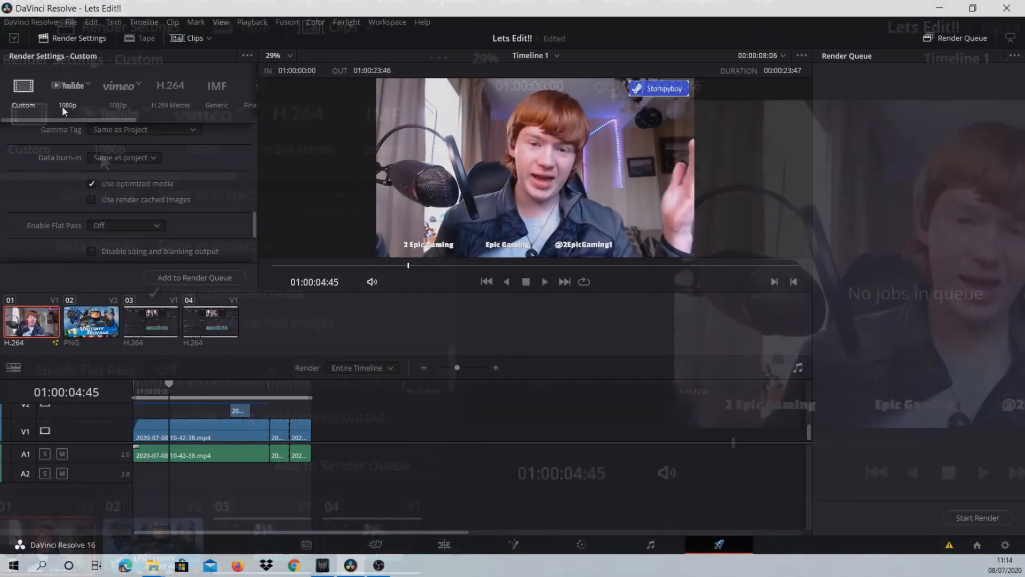
- Switch the render settings to the YouTube 1080p preset and set the format to MP4
drag(257, 220, 246, 152)
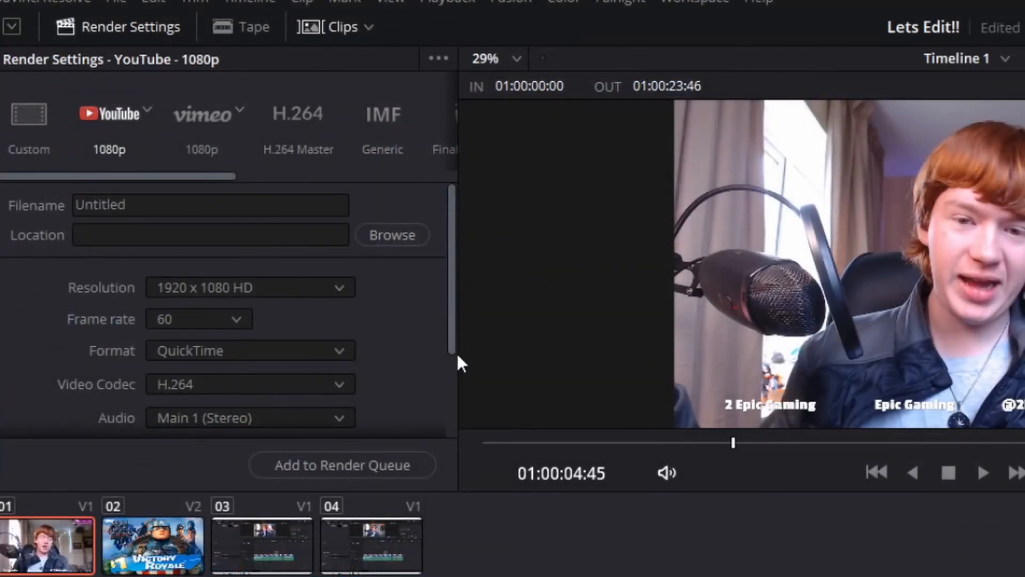
drag(458, 356, 444, 451)
scroll(314, 337, up, 2)
click(274, 295)
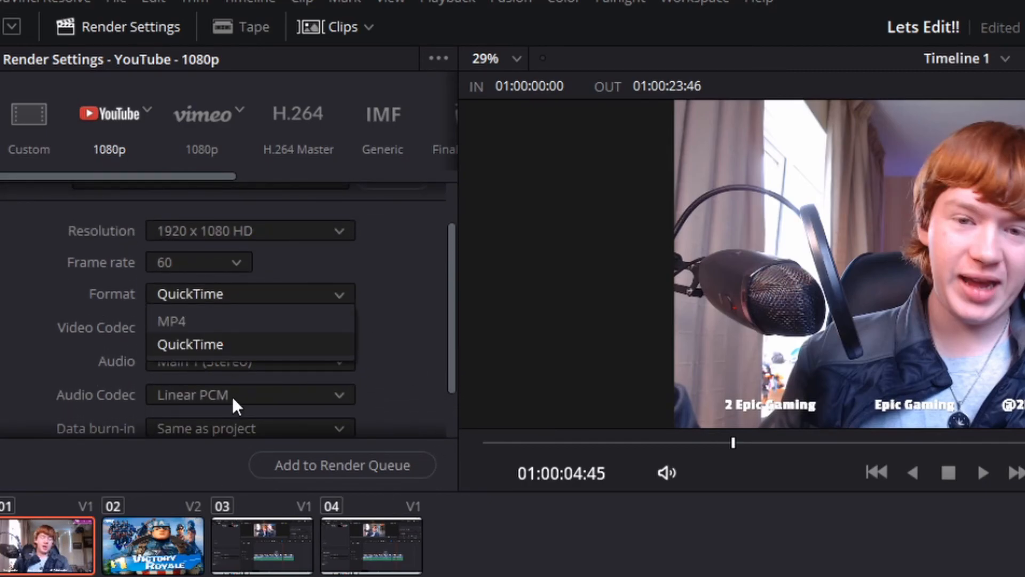
click(229, 325)
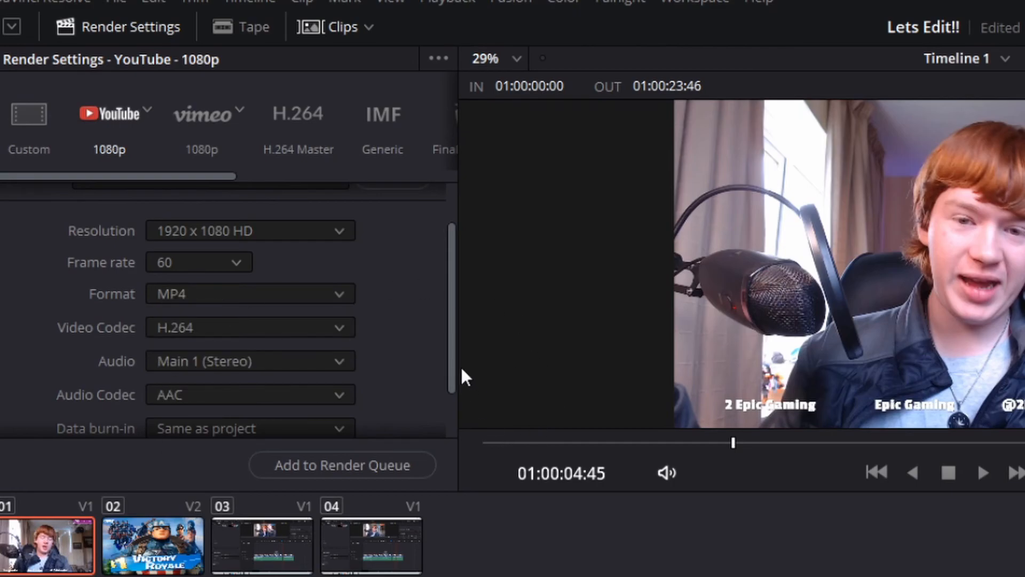
scroll(456, 391, down, 2)
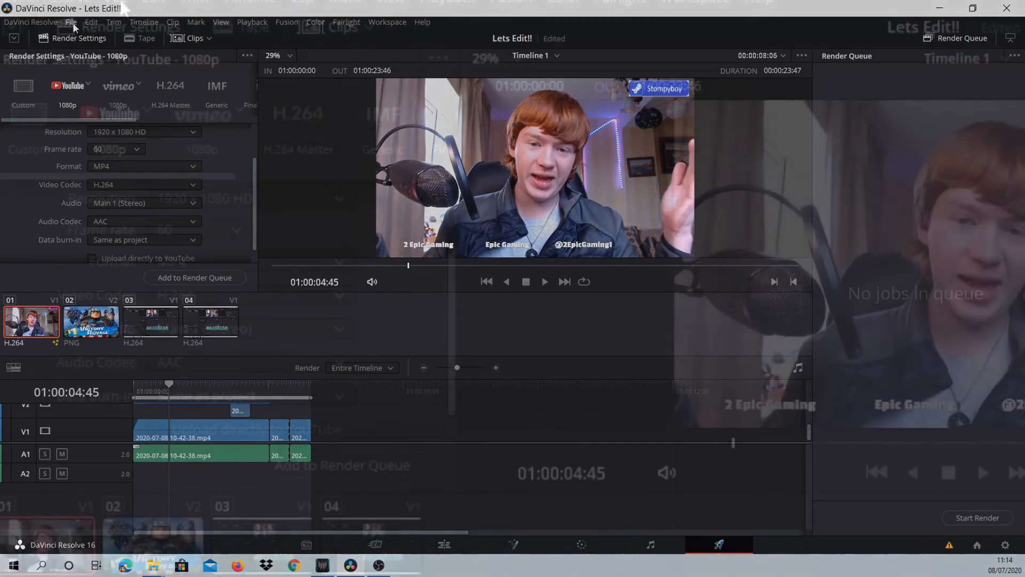
- Open the preferences, examine the user UI settings, and close them without saving
click(71, 22)
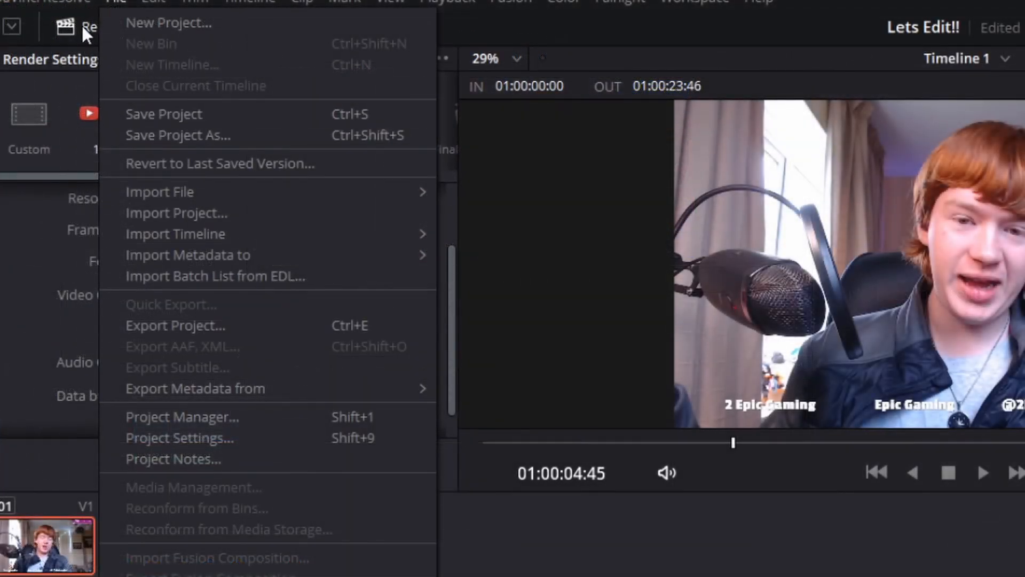
mouse_move(49, 2)
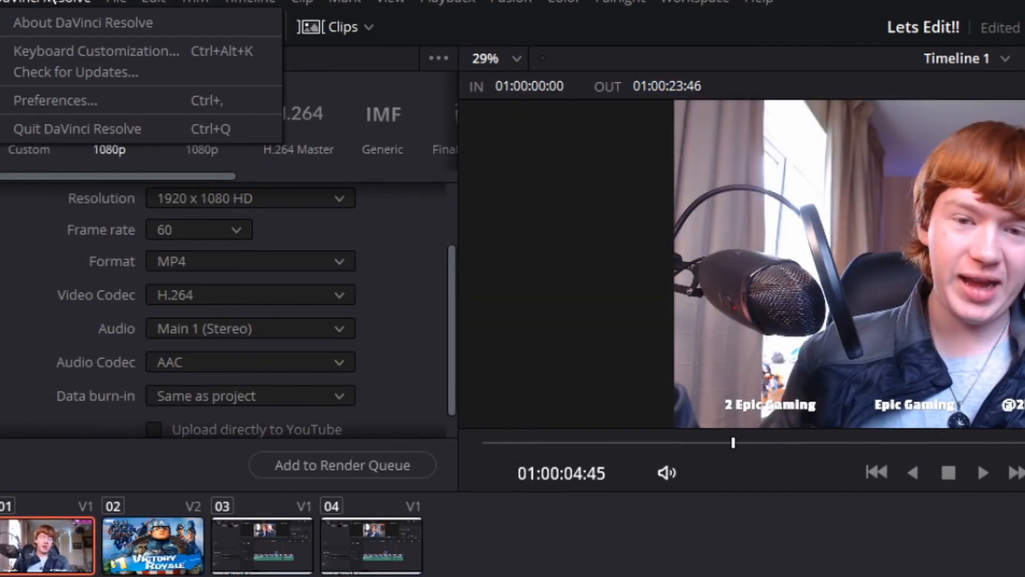
click(80, 101)
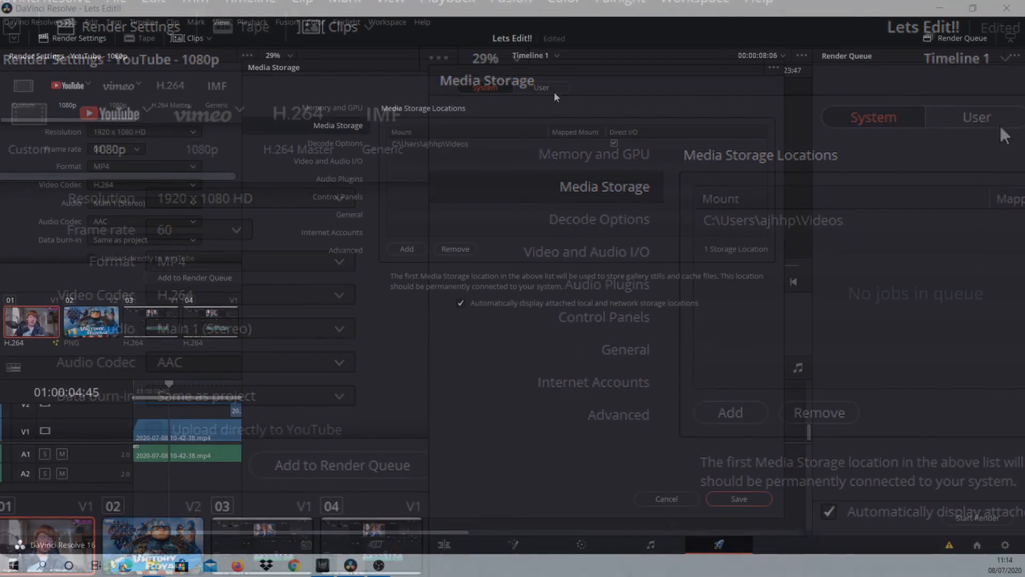
click(977, 117)
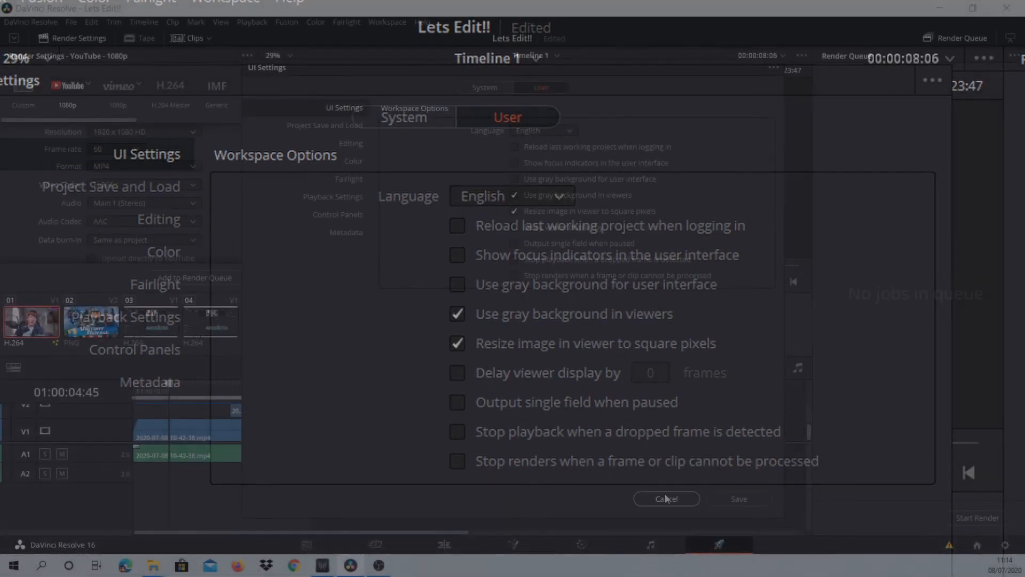
click(666, 498)
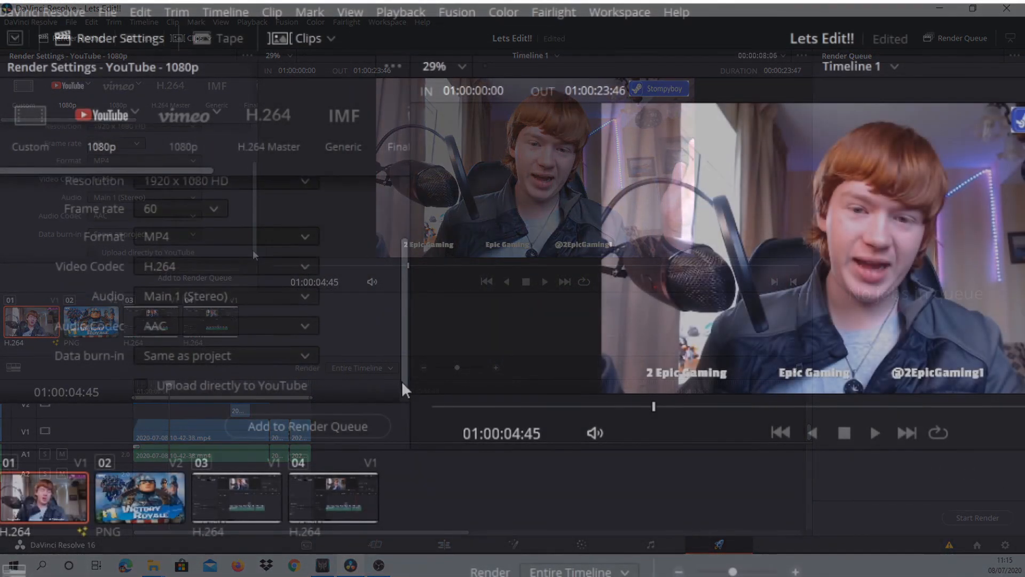
- Start adding the timeline to the render queue, cancel at the file destination, and switch to the Edit page
click(369, 425)
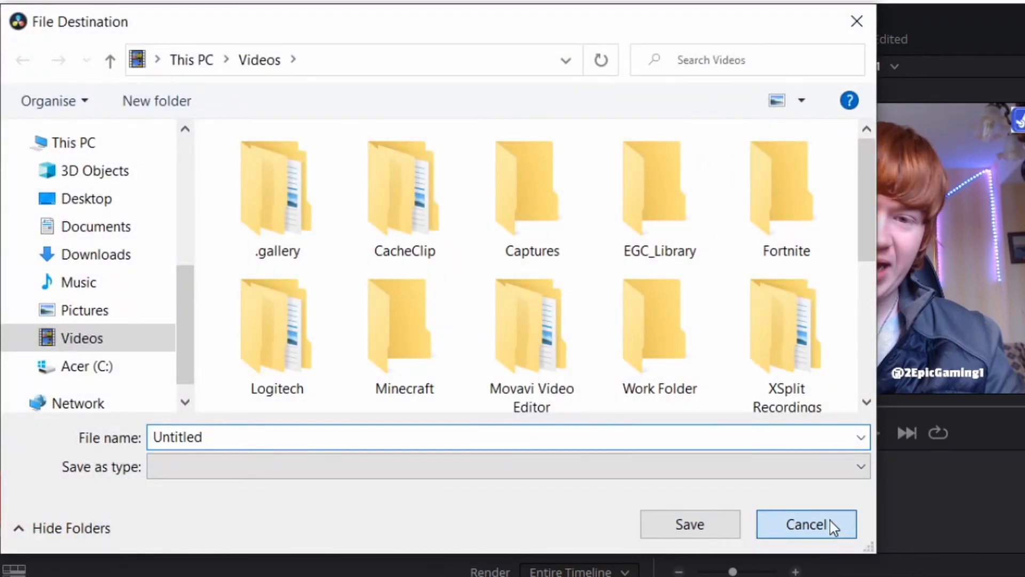
click(831, 523)
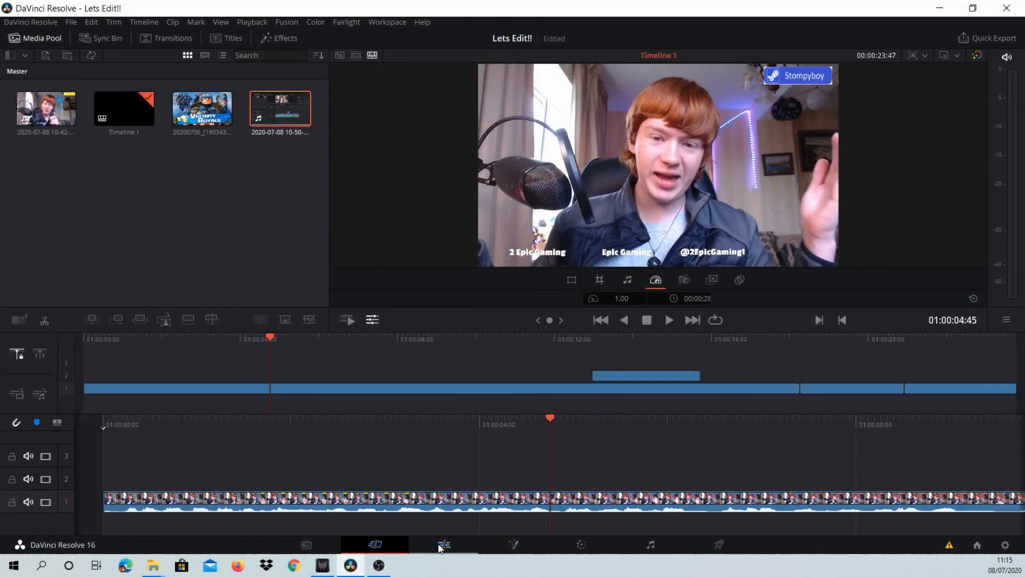
click(442, 545)
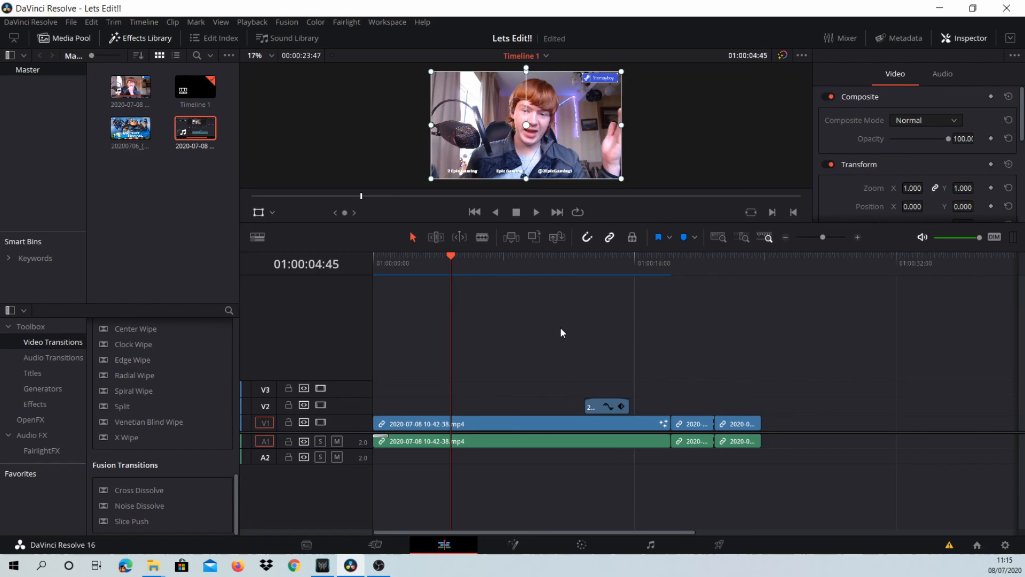